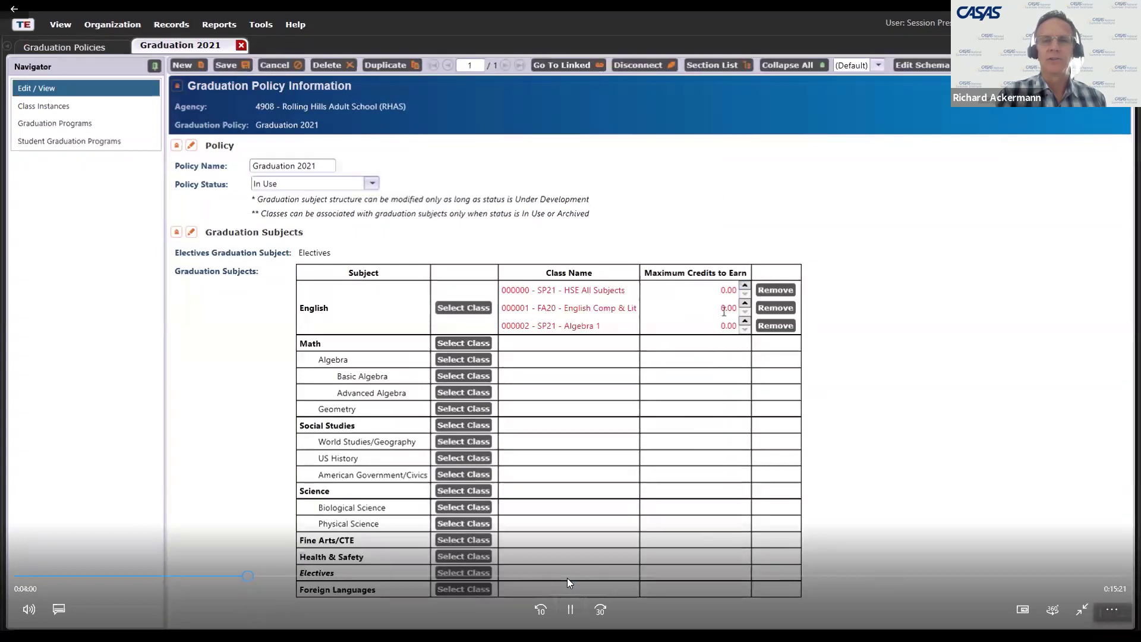
# Under the English subject, set maximum credits to 15 for HSE All Subjects and 20 for English Comp & Lit, and remove Algebra 1
pyautogui.click(745, 287)
pyautogui.click(745, 287)
pyautogui.doubleClick(729, 310)
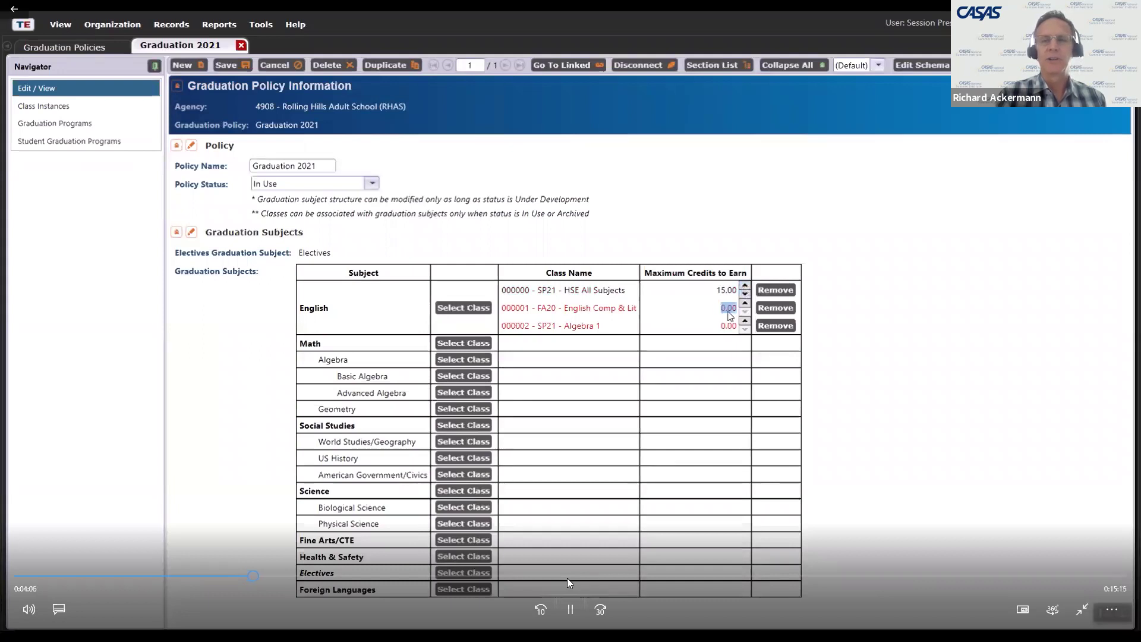
pyautogui.write('20')
pyautogui.doubleClick(688, 324)
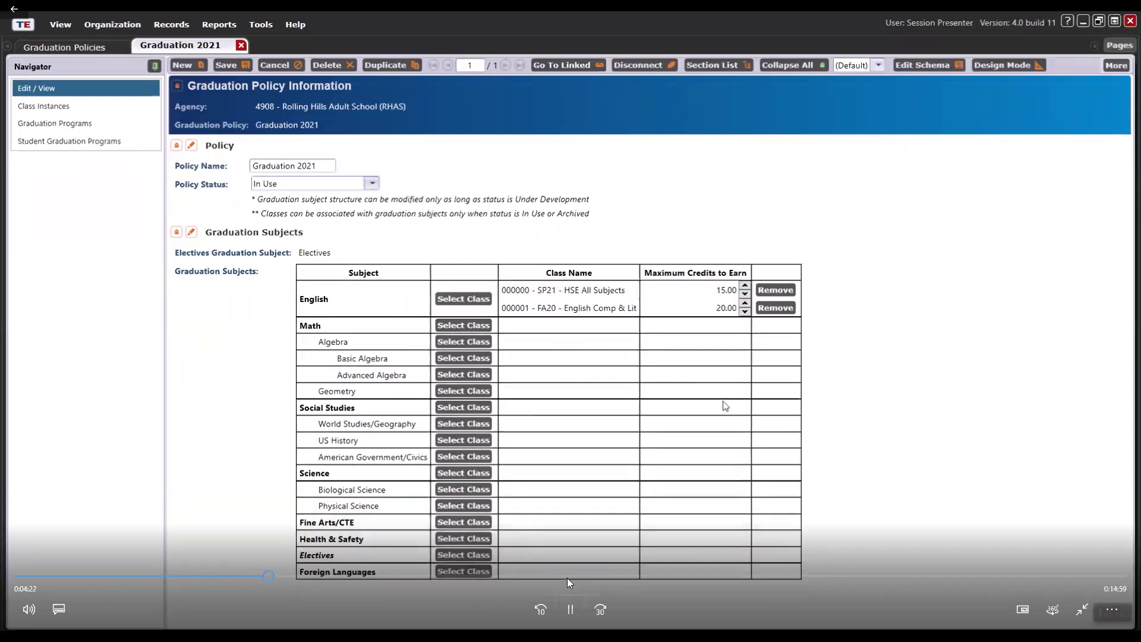
pyautogui.click(570, 609)
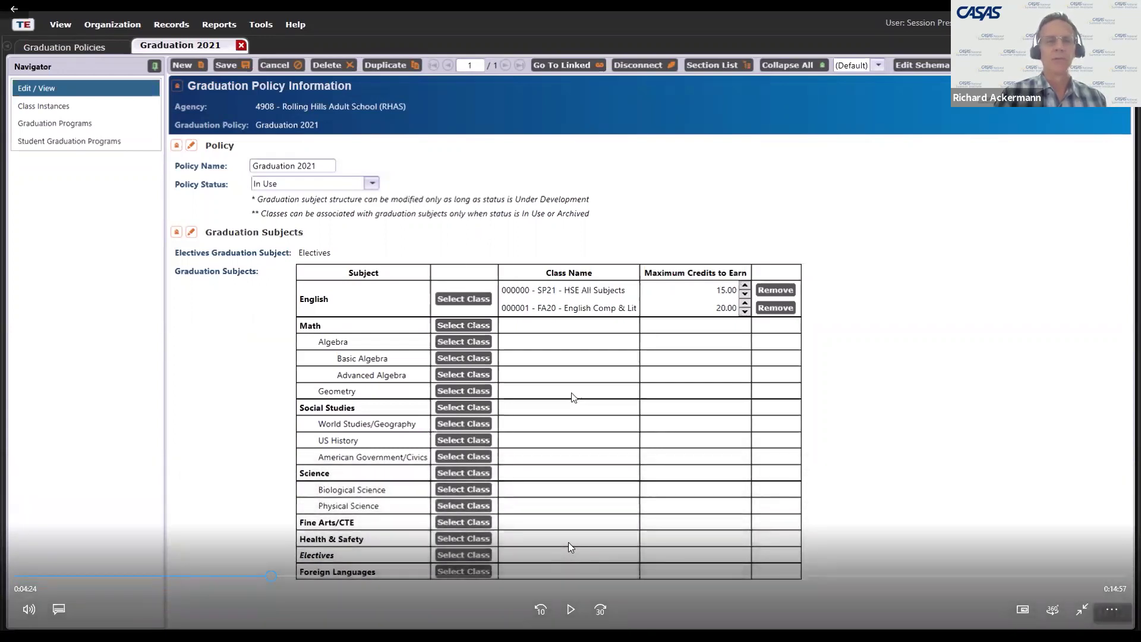
pyautogui.click(569, 610)
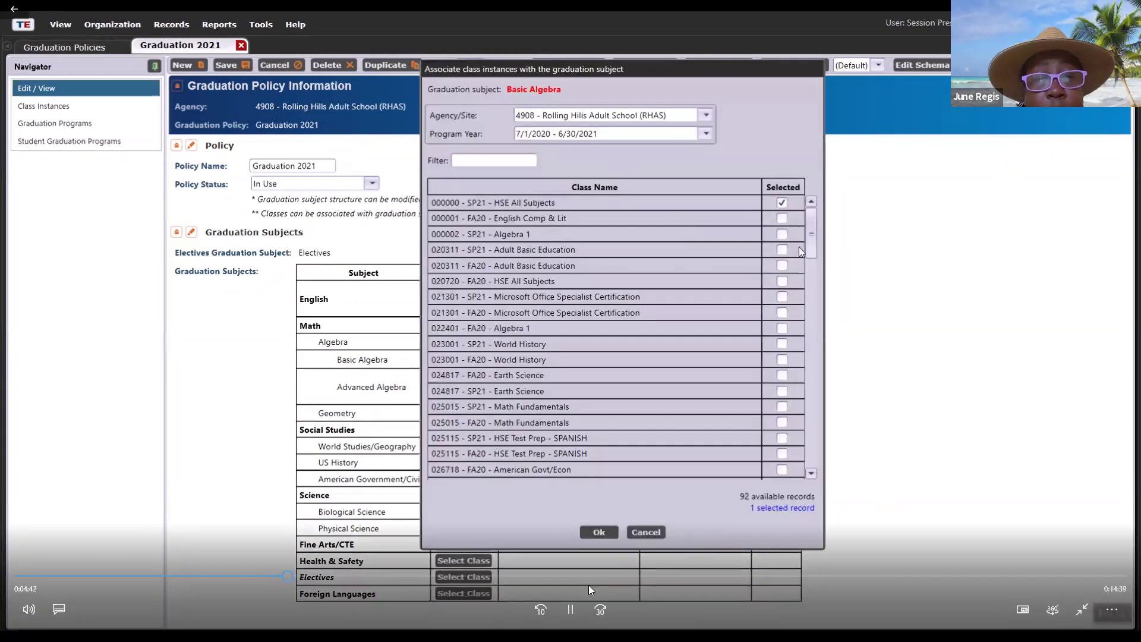
pyautogui.click(573, 609)
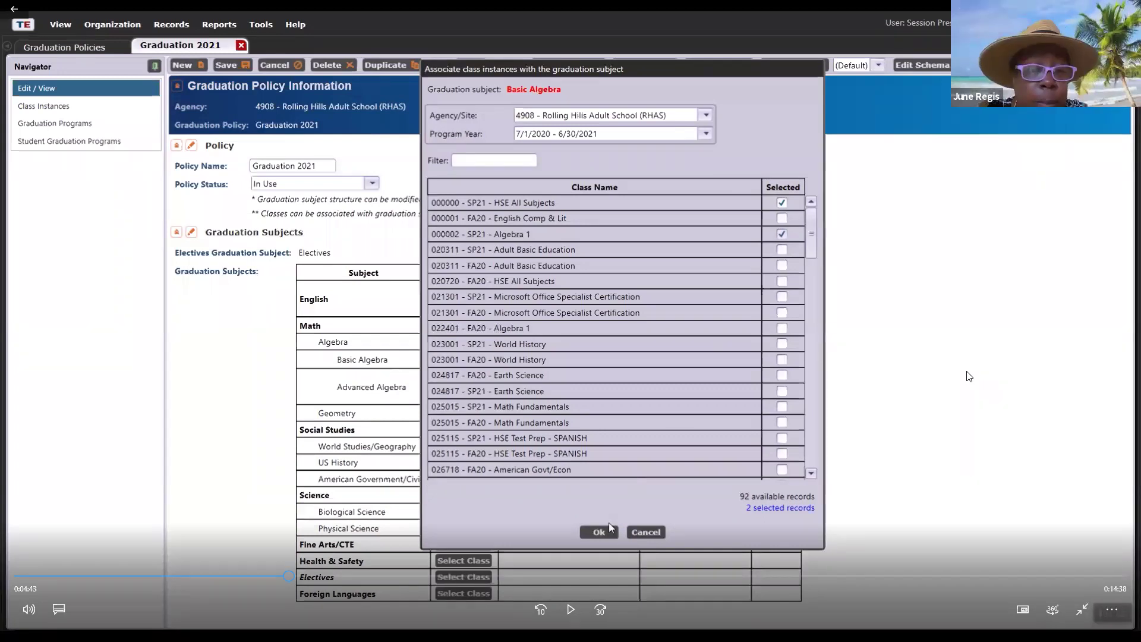
pyautogui.click(570, 607)
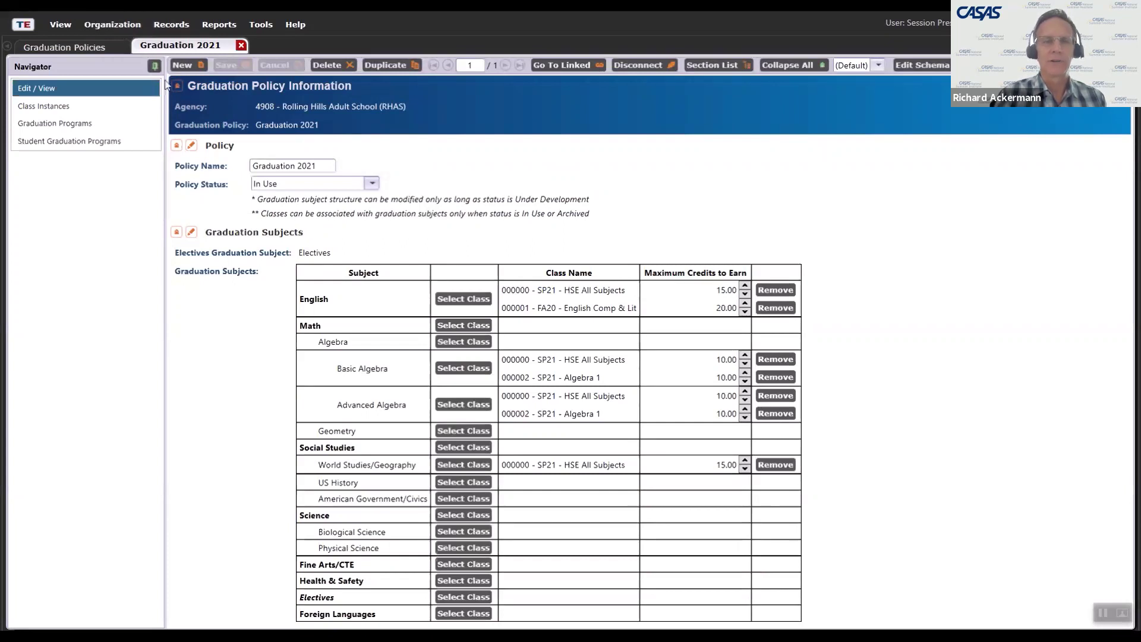
# Open the 000000 - SP21 - HSE All Subjects record from the list of class instances
pyautogui.click(109, 27)
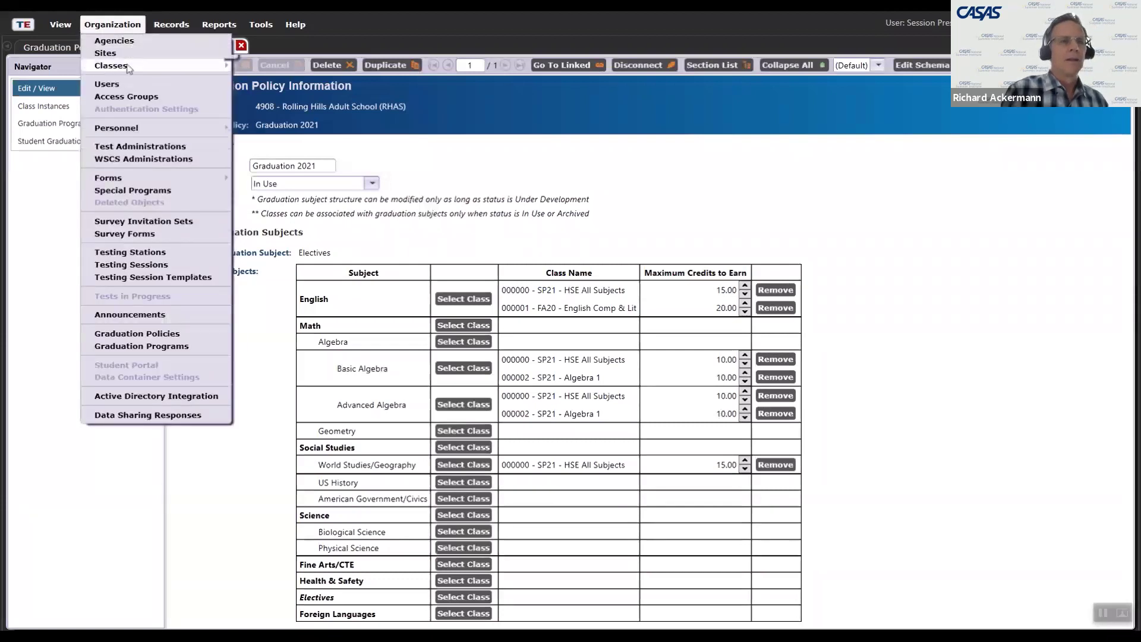
pyautogui.moveTo(169, 67)
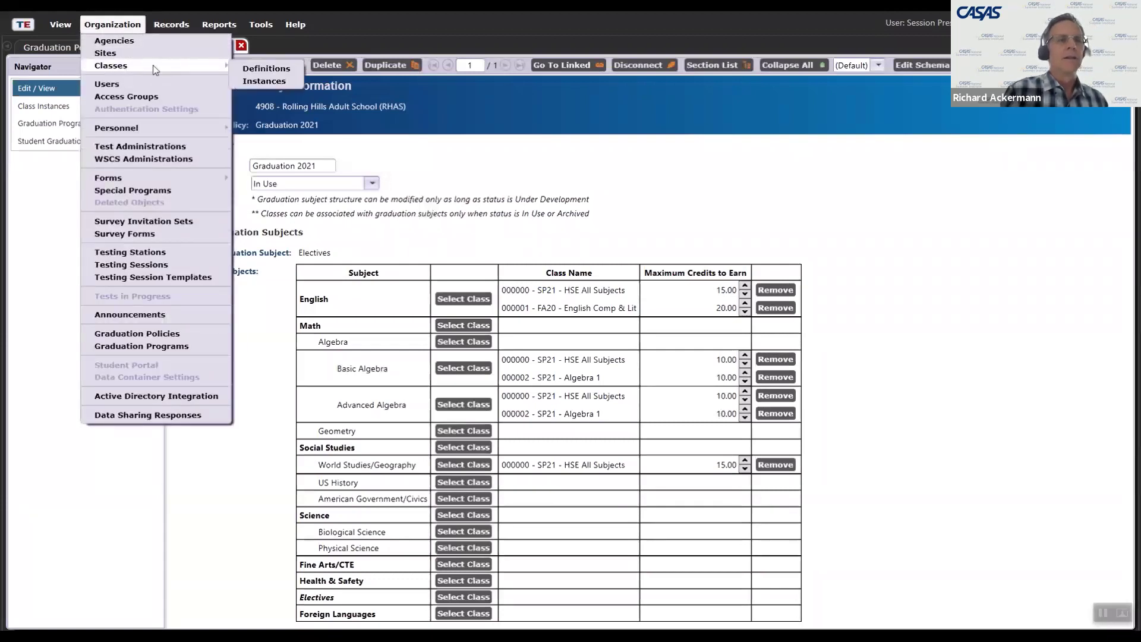
pyautogui.click(266, 82)
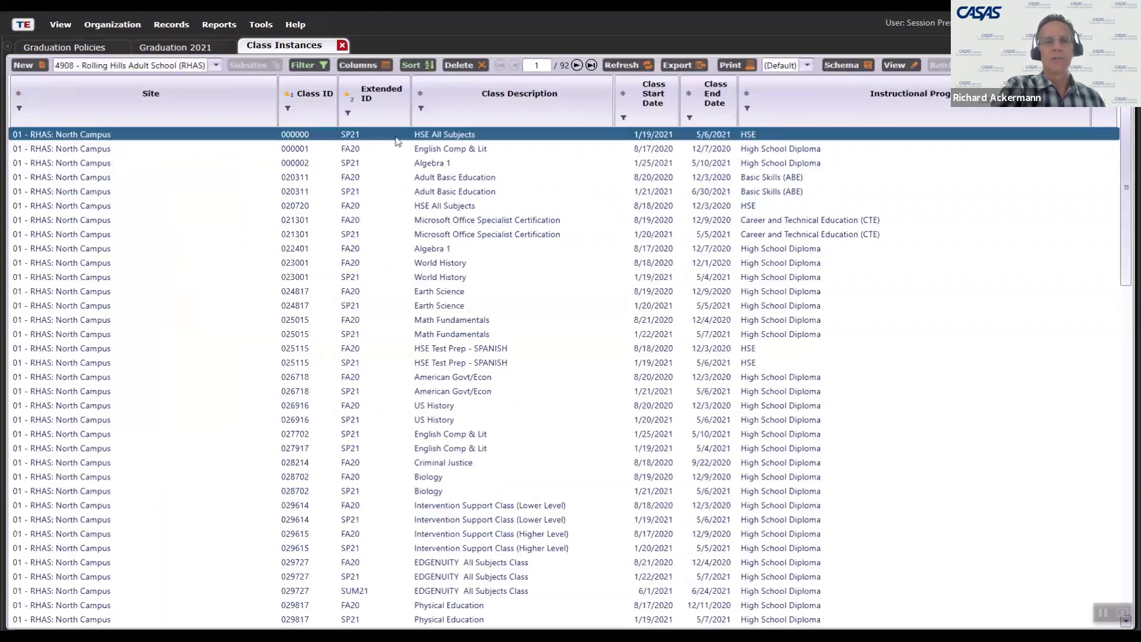
pyautogui.doubleClick(430, 137)
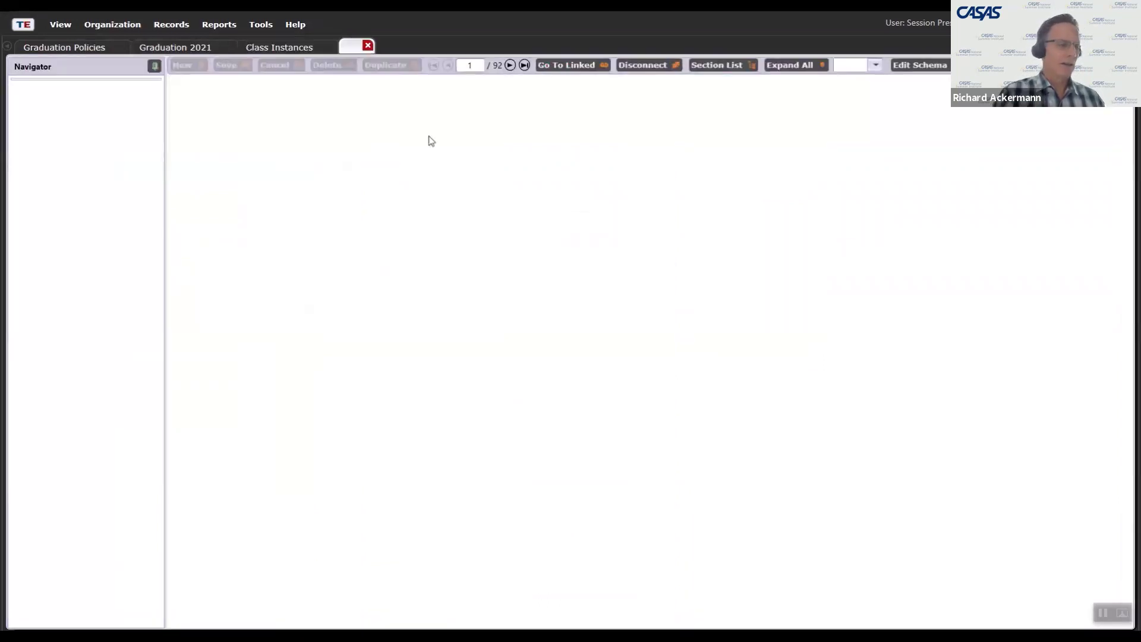
# Add Geometry, US History, American Government/Civics, Biological Science and Physical Science to the class instance's graduation subjects
pyautogui.scroll(-1, 459, 375)
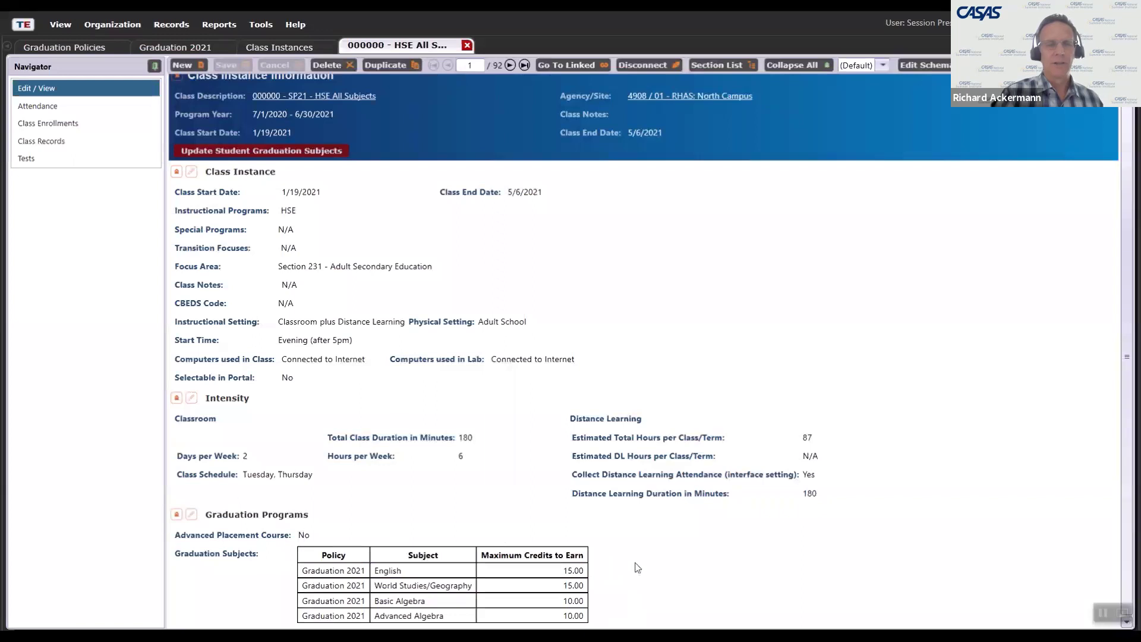
pyautogui.click(192, 515)
pyautogui.scroll(-1, 423, 444)
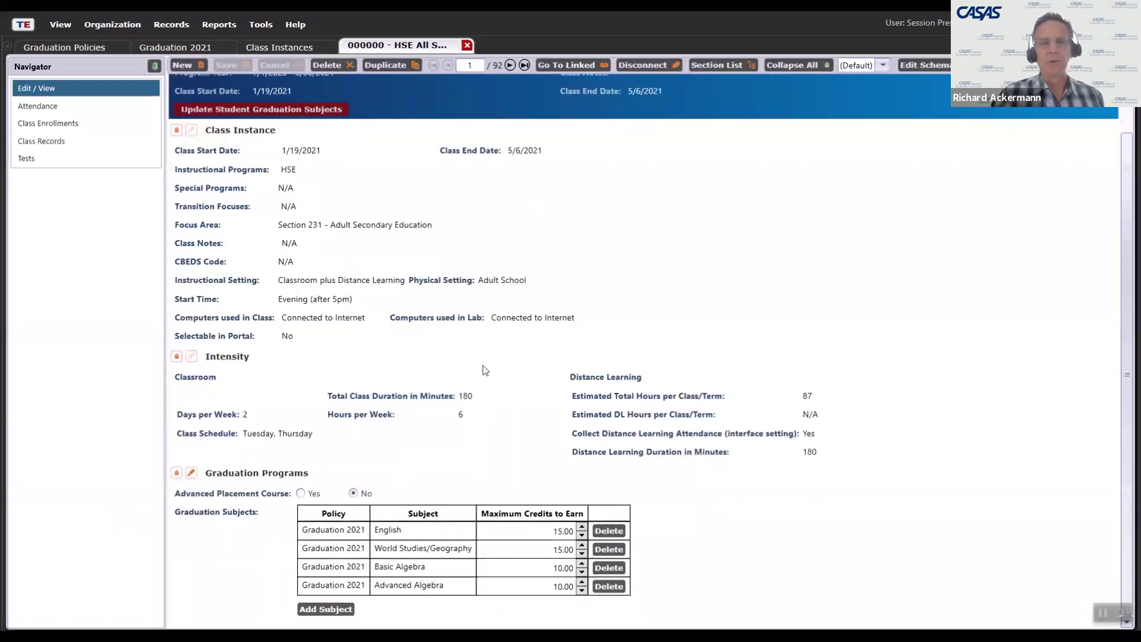
pyautogui.click(326, 609)
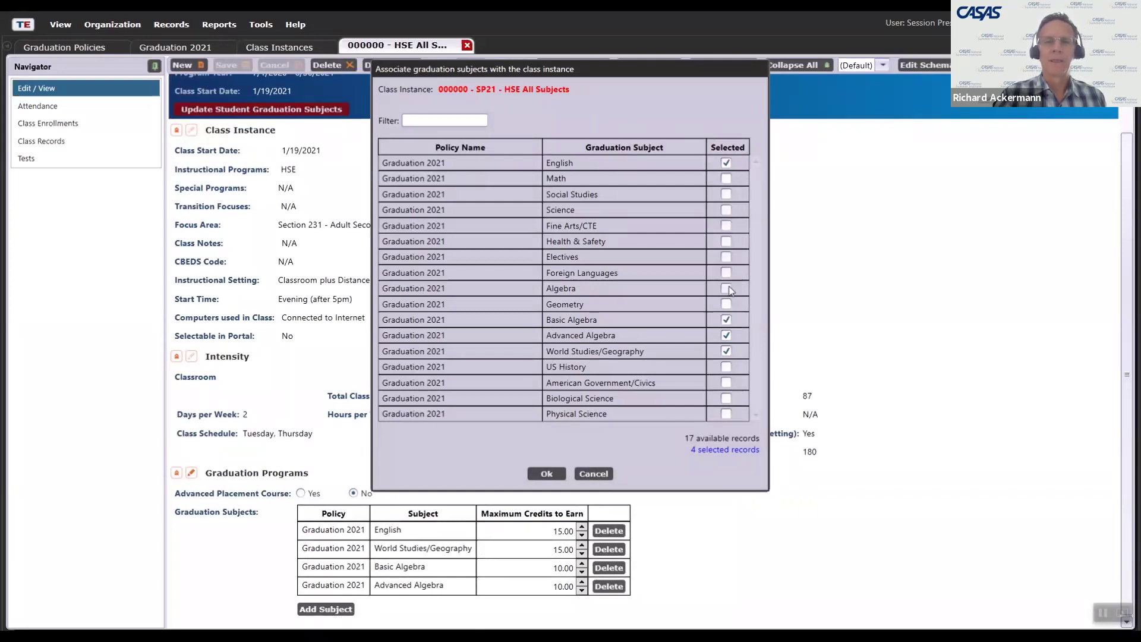
pyautogui.click(726, 304)
pyautogui.click(726, 367)
pyautogui.click(726, 398)
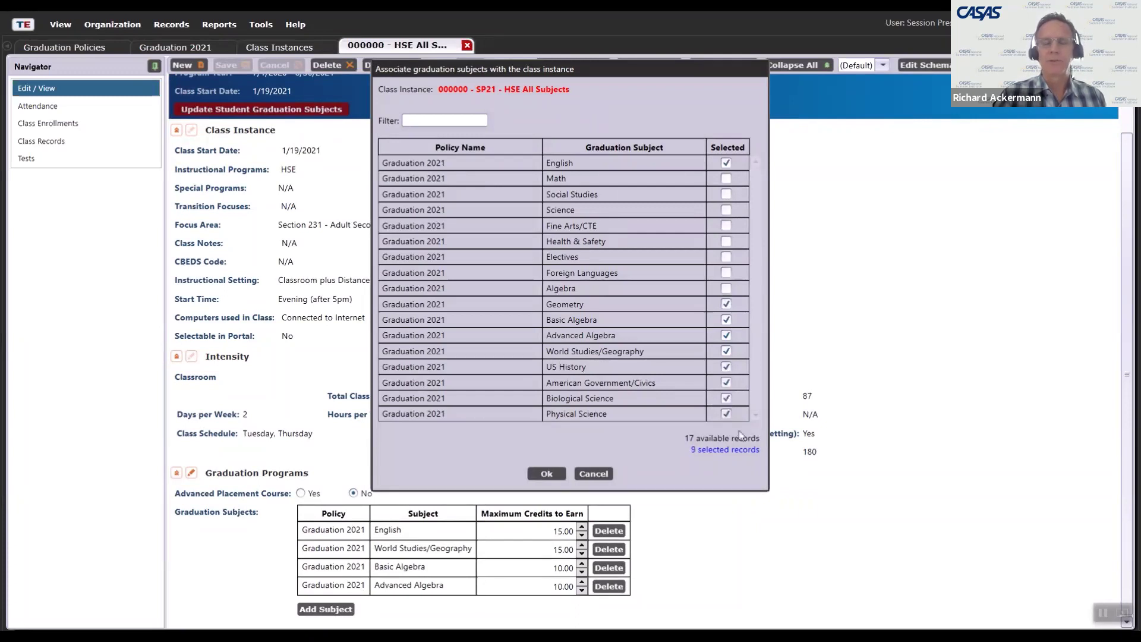
pyautogui.click(559, 473)
# Set the maximum credits to earn to 5 each for Geometry, US History and American Government/Civics
pyautogui.scroll(-2, 810, 360)
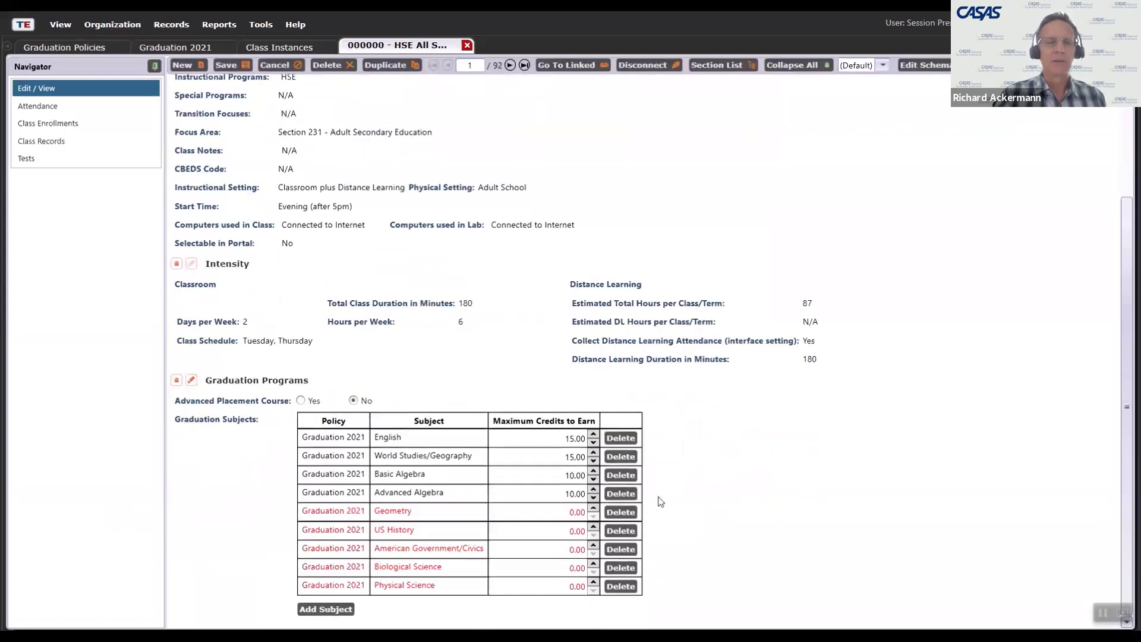
pyautogui.click(593, 509)
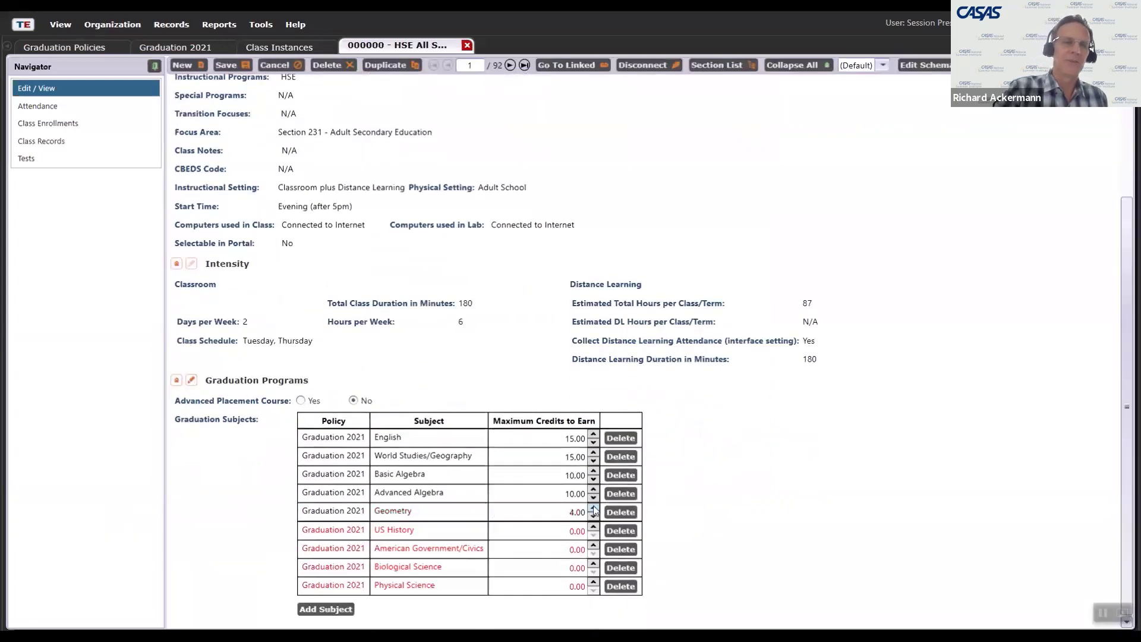
pyautogui.click(594, 528)
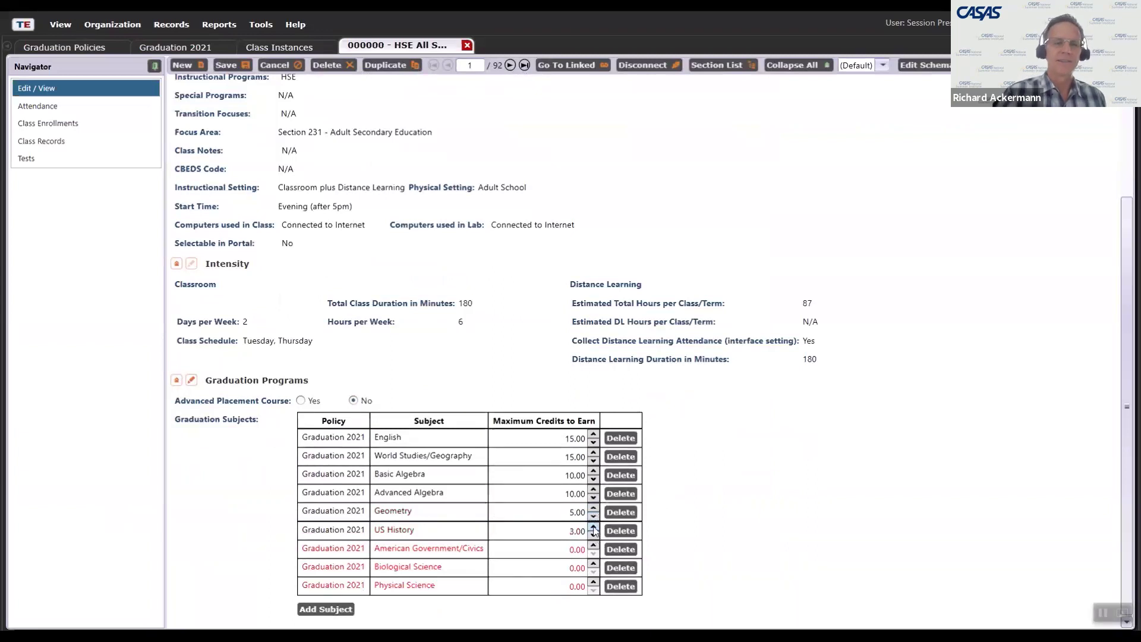
pyautogui.click(593, 528)
pyautogui.doubleClick(593, 546)
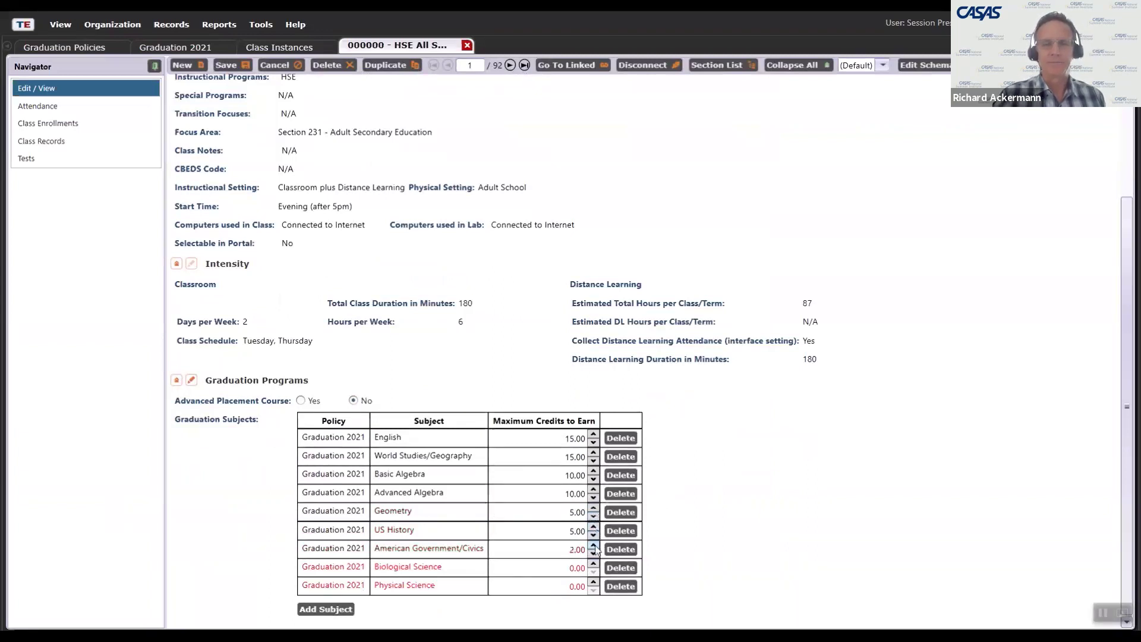
pyautogui.click(594, 546)
# Set the maximum credits for Biological Science and Physical Science to 10 each and save the class instance
pyautogui.doubleClick(579, 568)
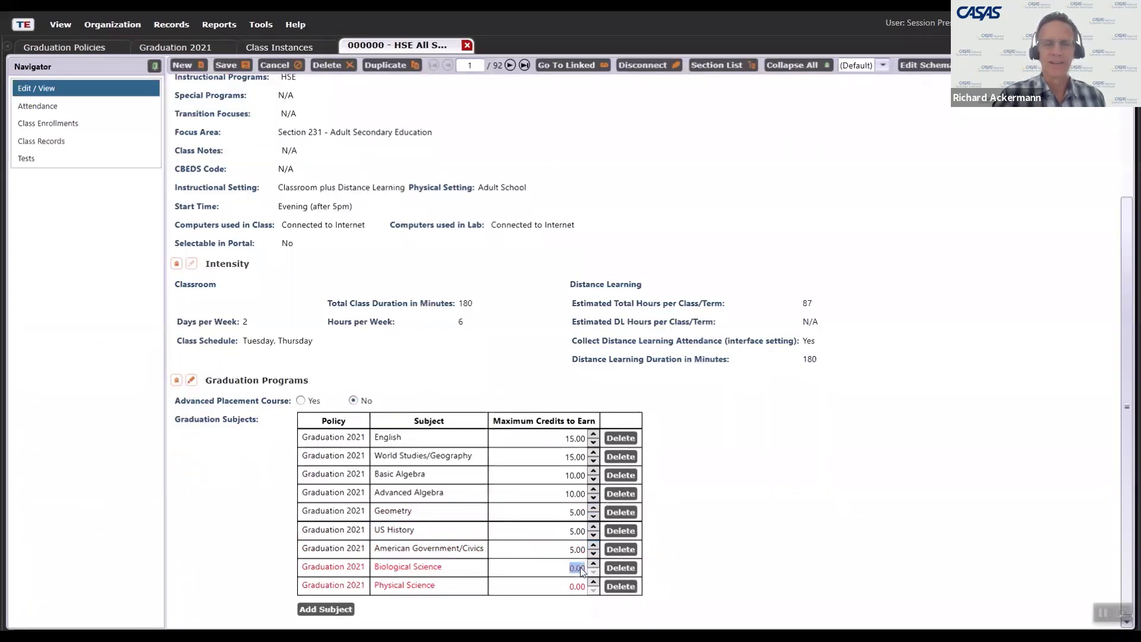
pyautogui.write('10')
pyautogui.press('Tab')
pyautogui.write('10')
pyautogui.press('Tab')
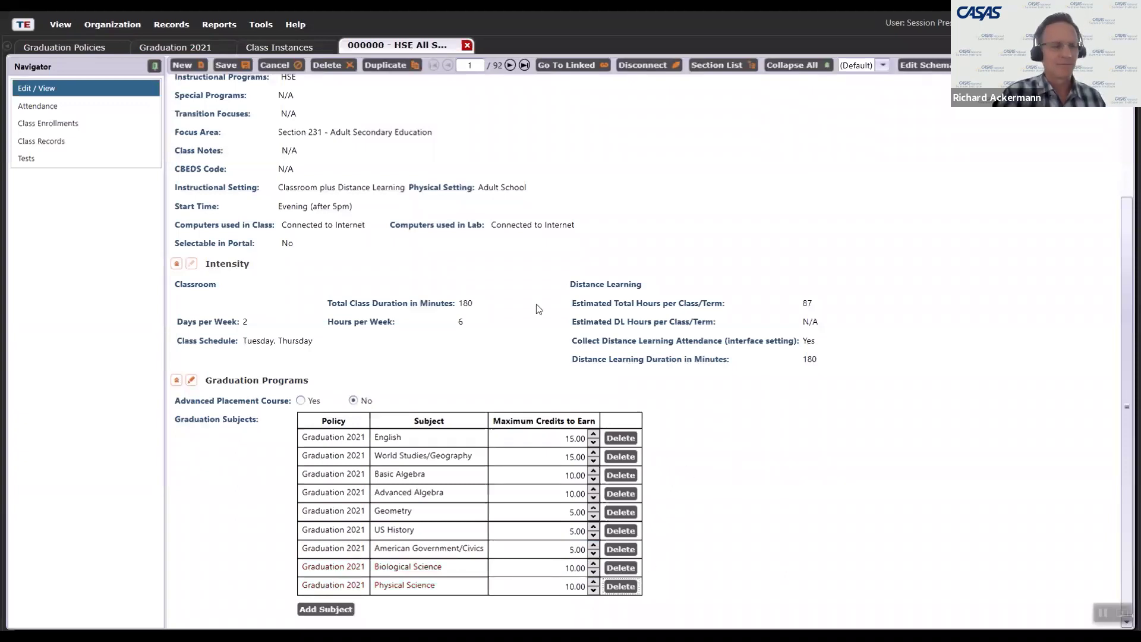
pyautogui.click(235, 67)
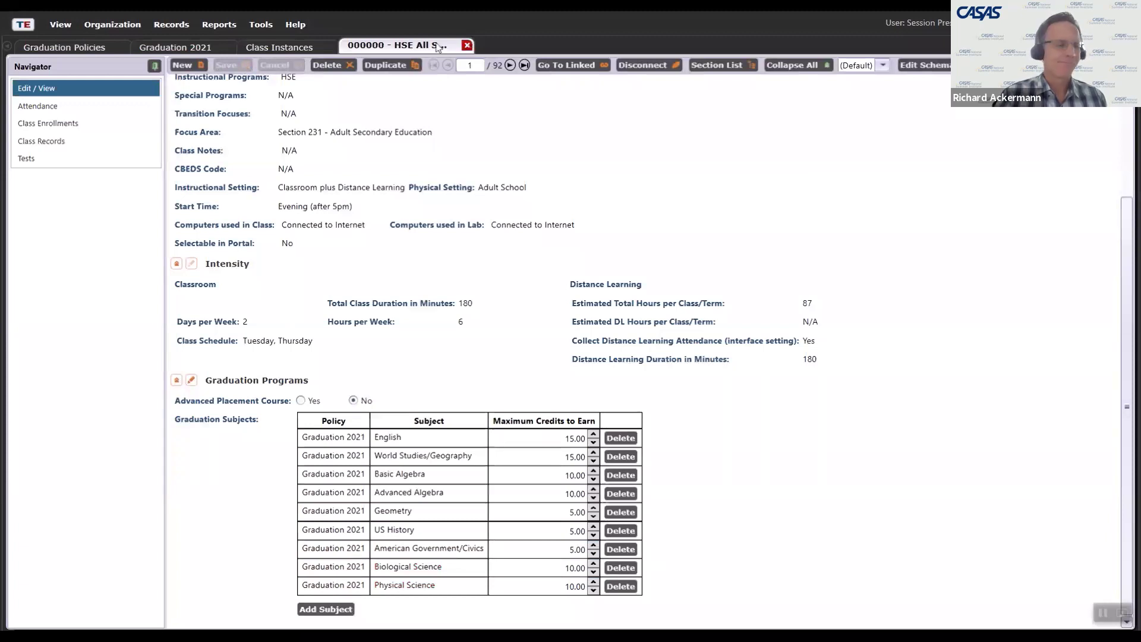
# Close the class instance record and the class instances list, and open the organization's graduation programs list
pyautogui.click(468, 45)
pyautogui.click(340, 45)
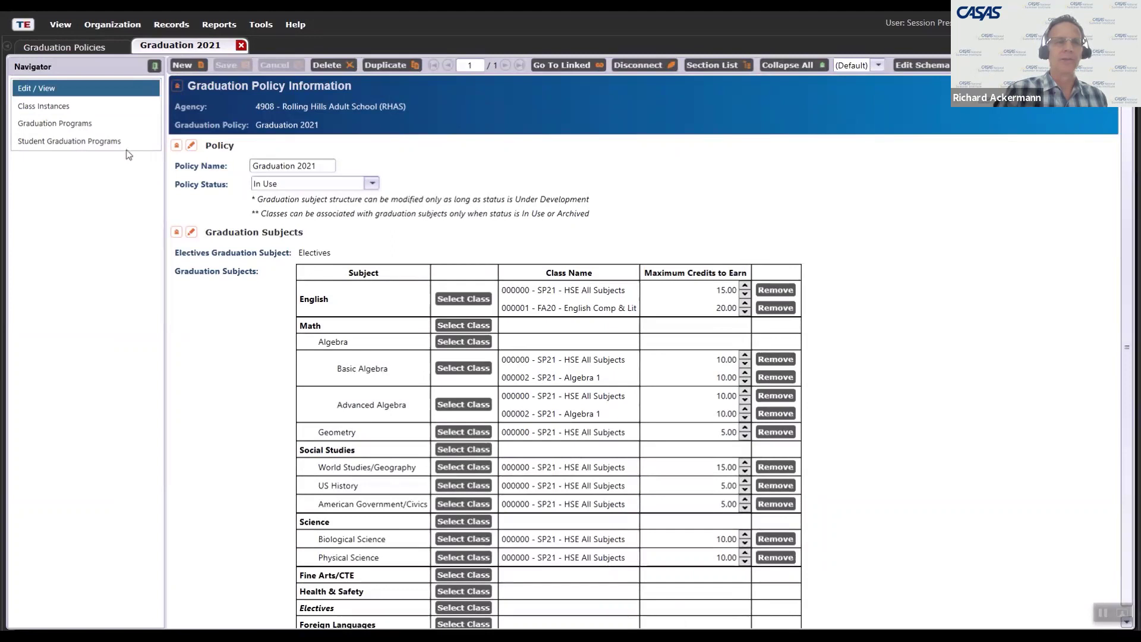
pyautogui.click(121, 23)
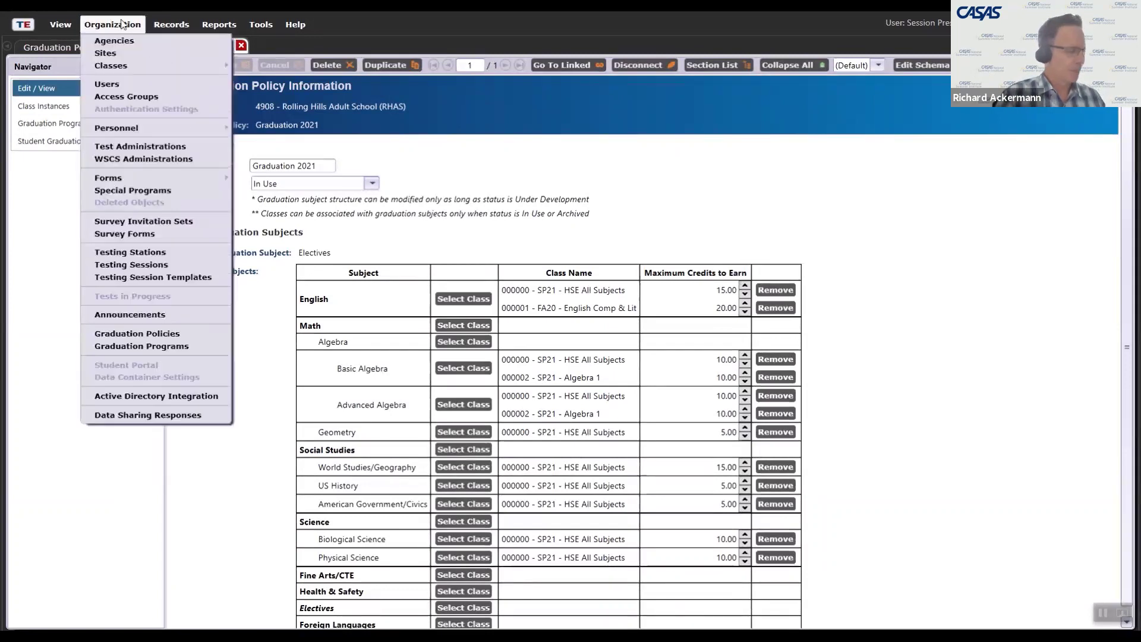
pyautogui.click(177, 350)
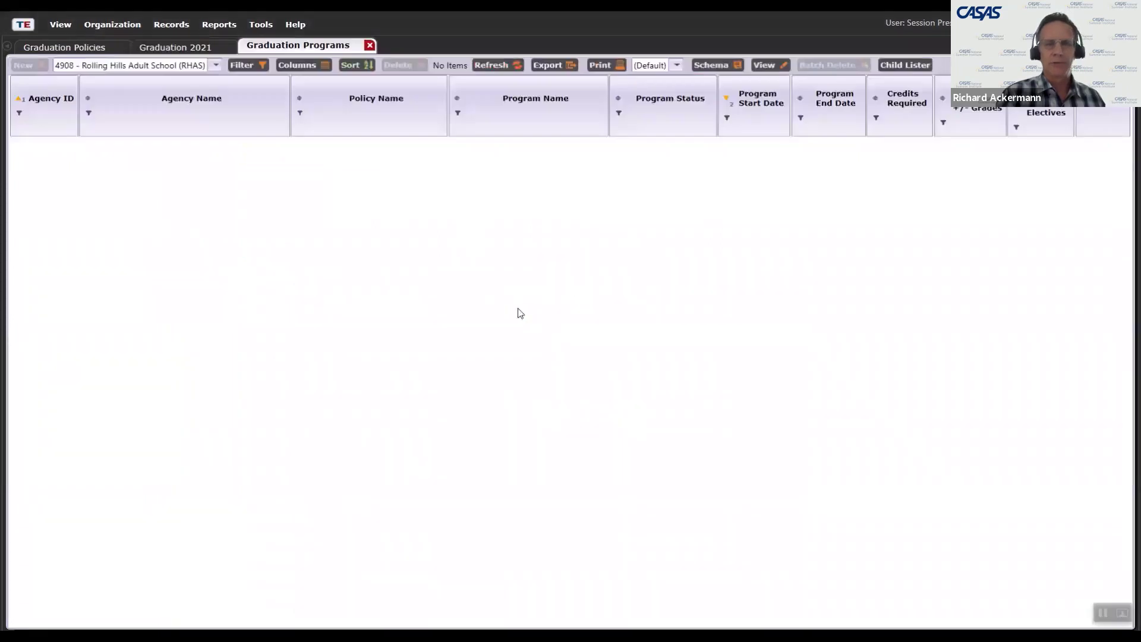
pyautogui.click(561, 611)
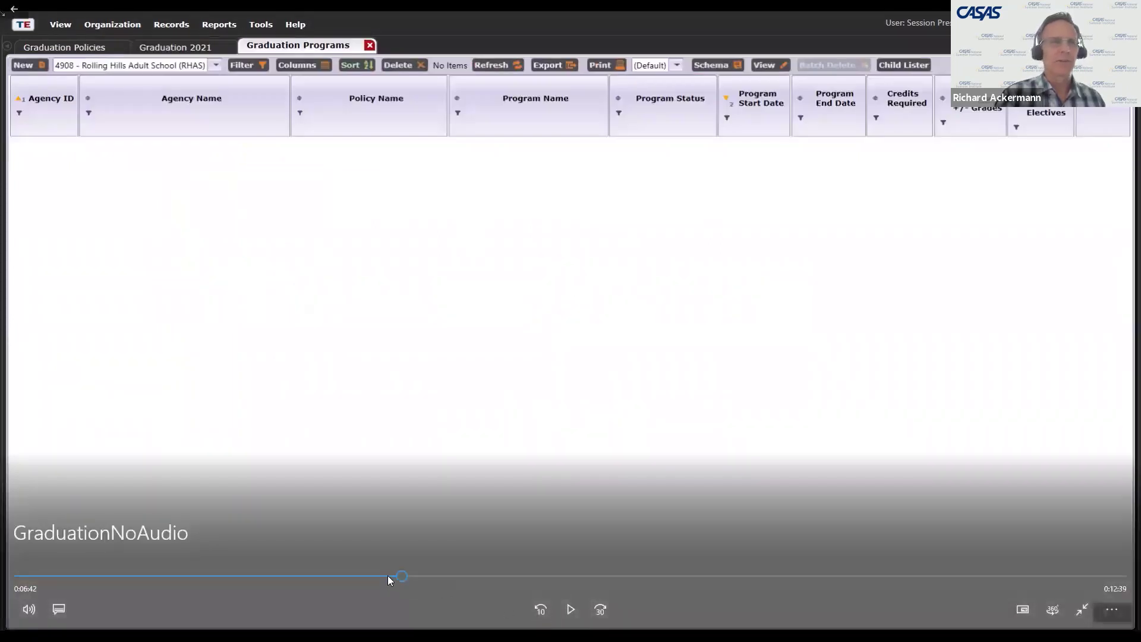
pyautogui.click(387, 575)
pyautogui.click(569, 610)
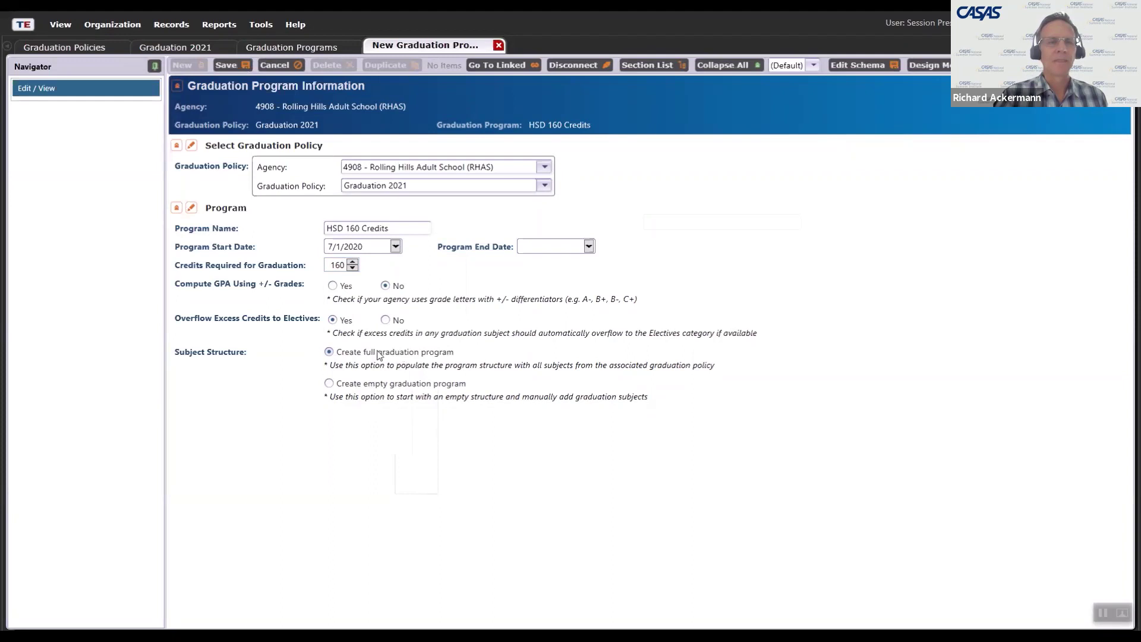
# Save the new HSD 160 Credits graduation program and review its list of graduation subjects
pyautogui.click(226, 66)
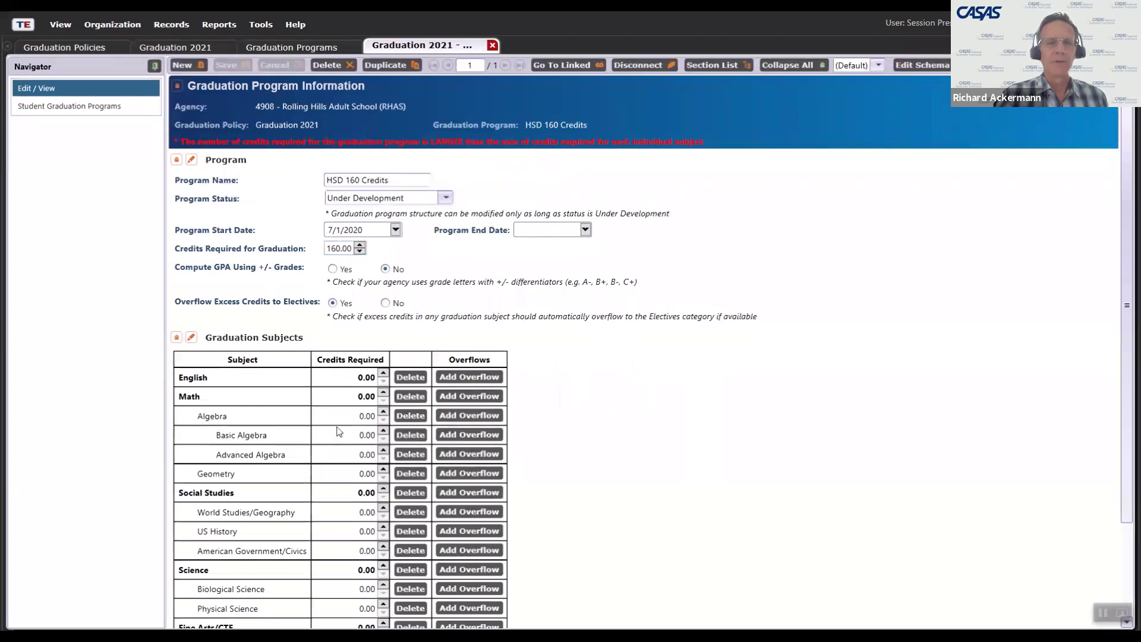
pyautogui.scroll(-2, 833, 458)
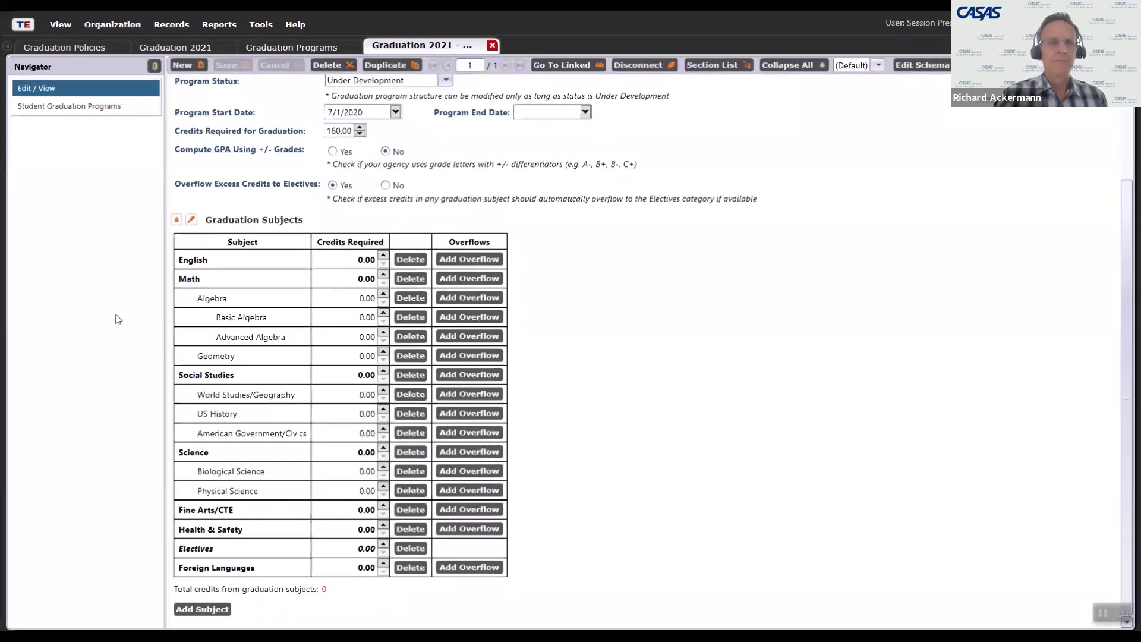
pyautogui.scroll(2, 678, 296)
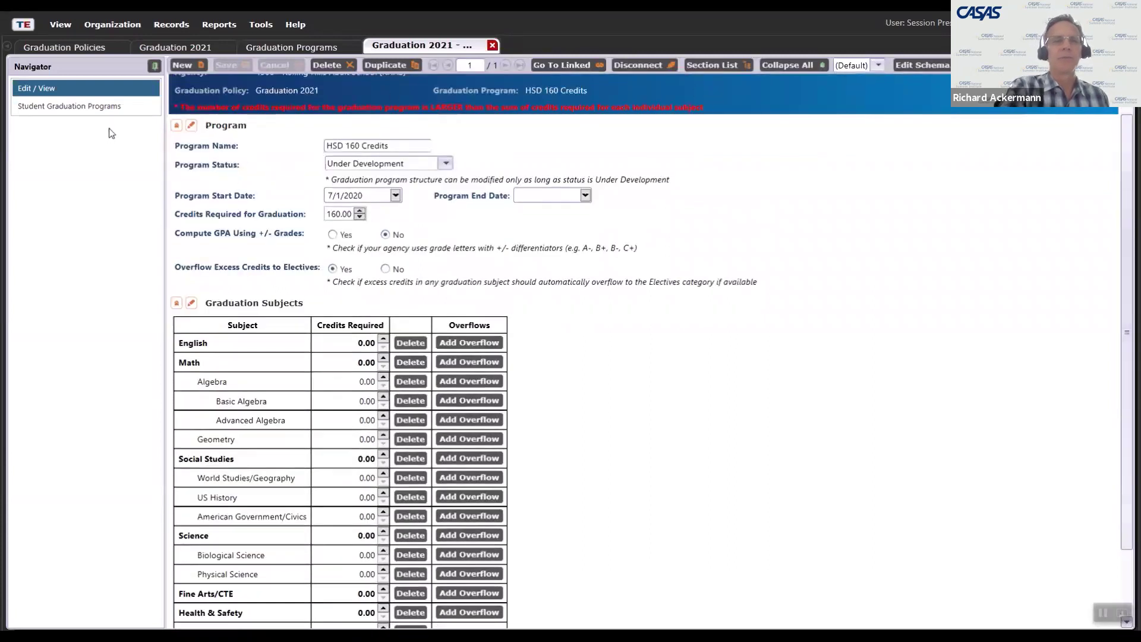
# Set the credits required to 30 for English, 10 for Basic Algebra and 40 for Electives
pyautogui.scroll(-3, 486, 217)
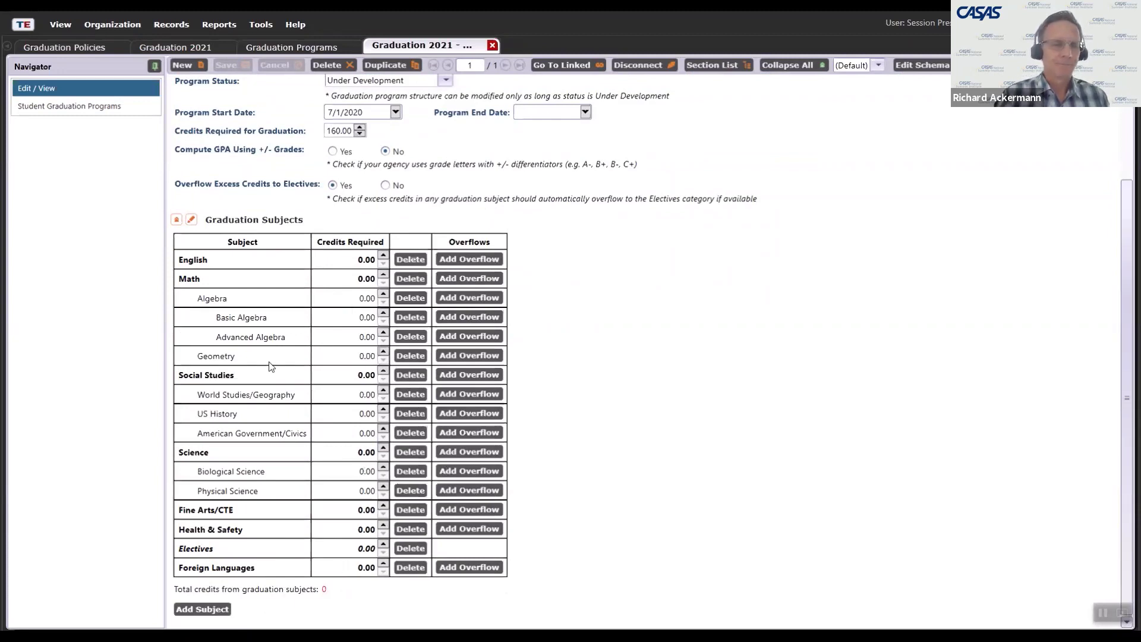
pyautogui.click(359, 260)
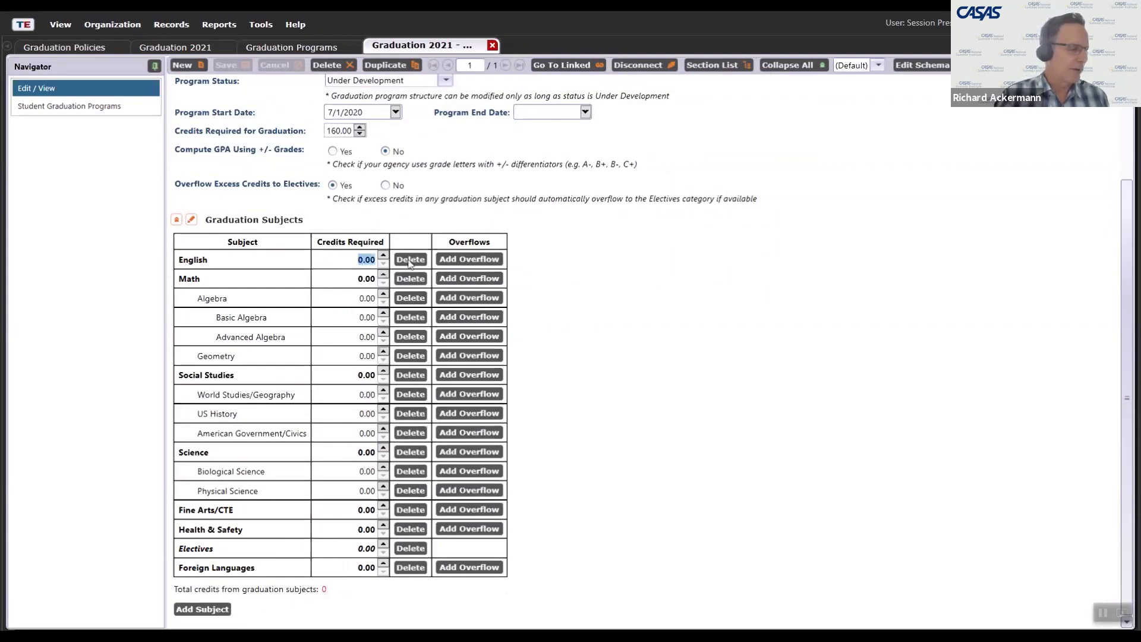
pyautogui.write('30')
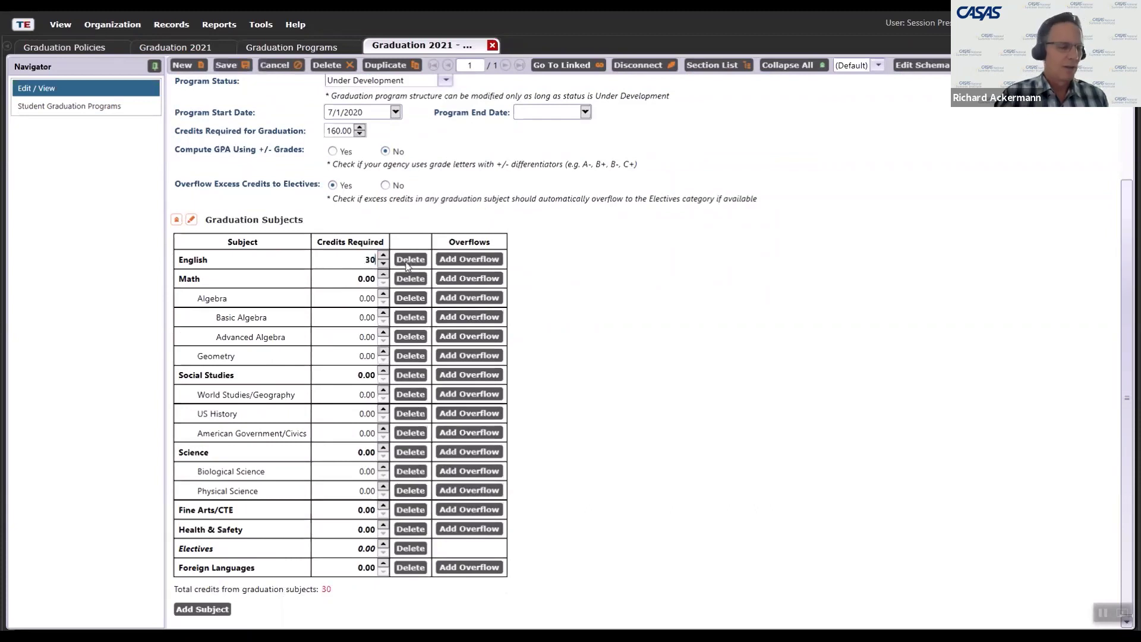
pyautogui.click(360, 318)
pyautogui.write('10')
pyautogui.click(355, 548)
pyautogui.write('40')
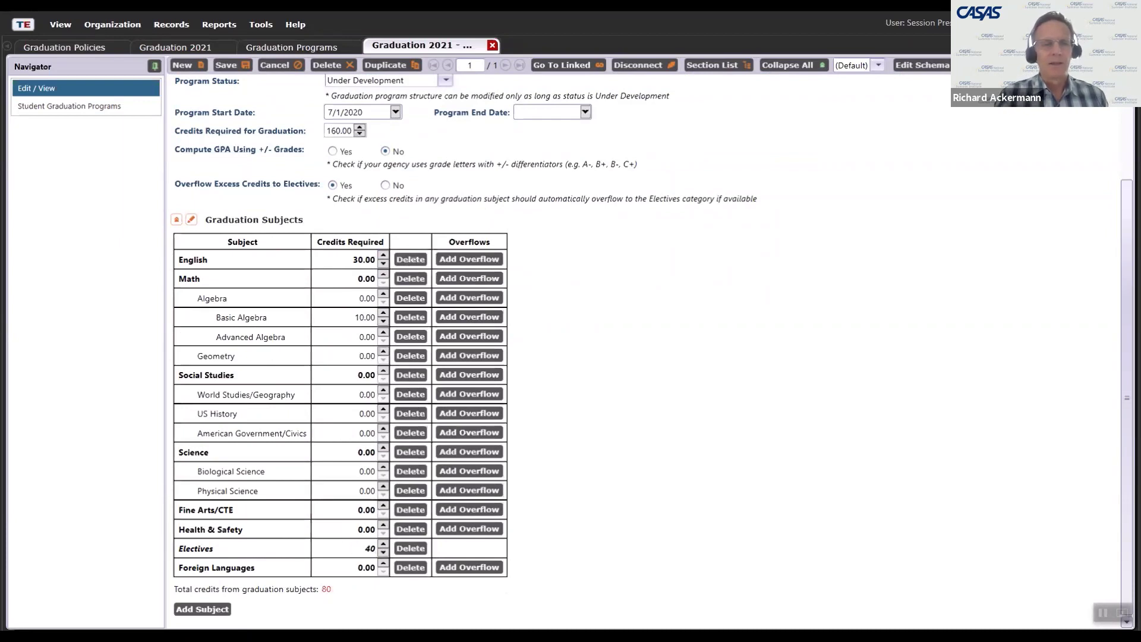
# Set the credits required for Advanced Algebra and Geometry to 10 each
pyautogui.click(366, 335)
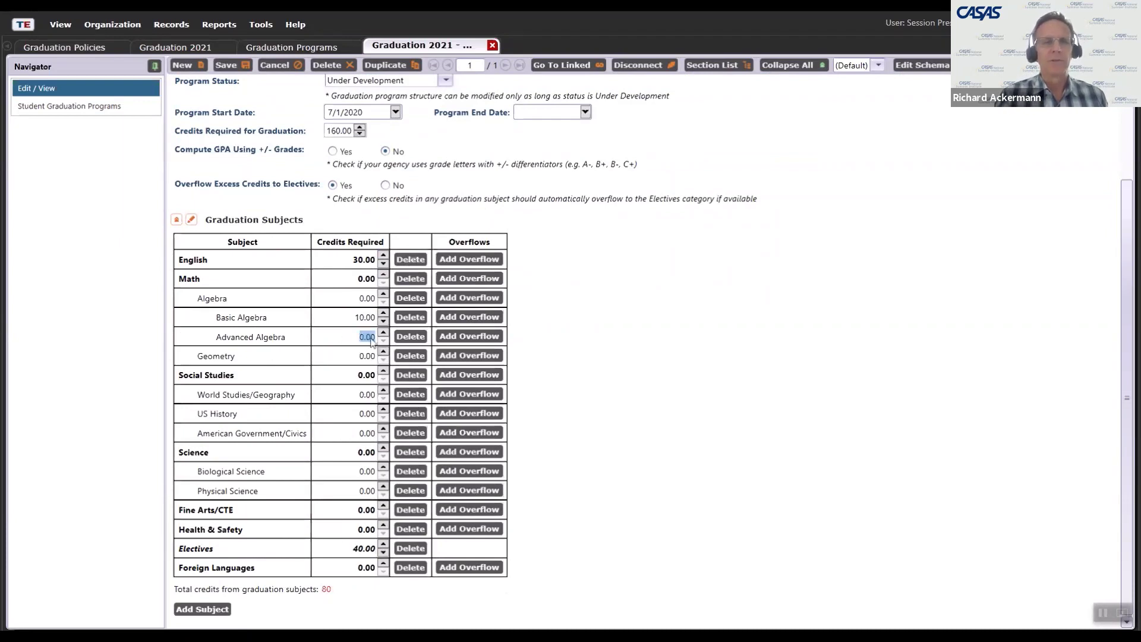
pyautogui.write('10')
pyautogui.click(350, 357)
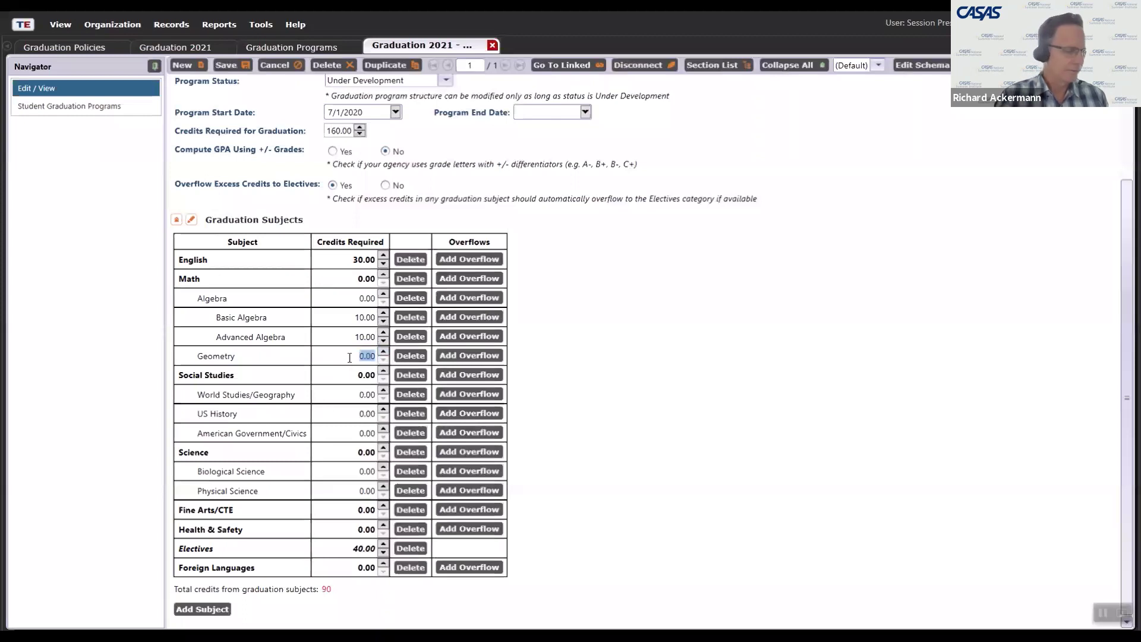
pyautogui.write('10')
# Set the credits required for World Studies/Geography, US History and American Government/Civics to 10 each
pyautogui.click(337, 389)
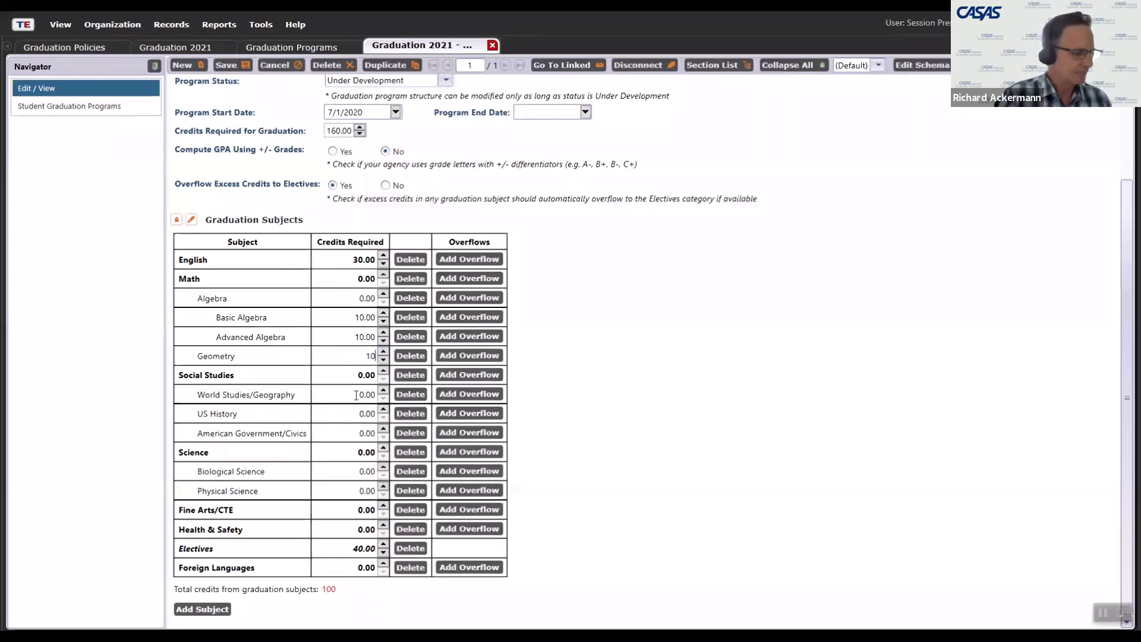
pyautogui.write('10')
pyautogui.click(364, 411)
pyautogui.write('10')
pyautogui.click(350, 435)
pyautogui.write('1')
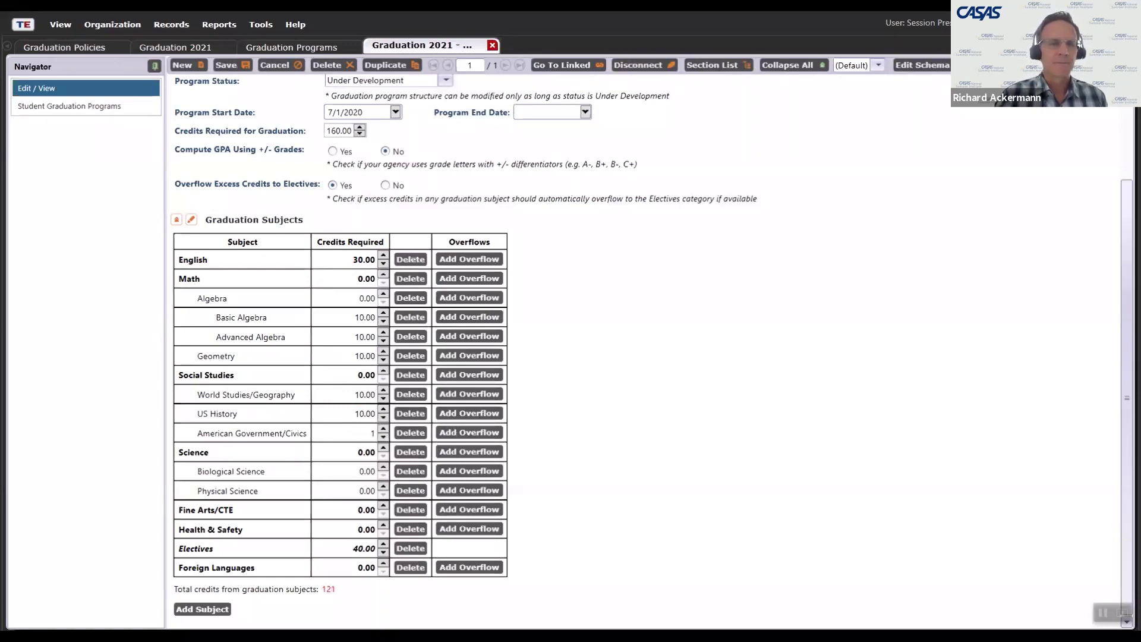
# Set the credits required for Biological Science and Physical Science to 10 each
pyautogui.click(355, 474)
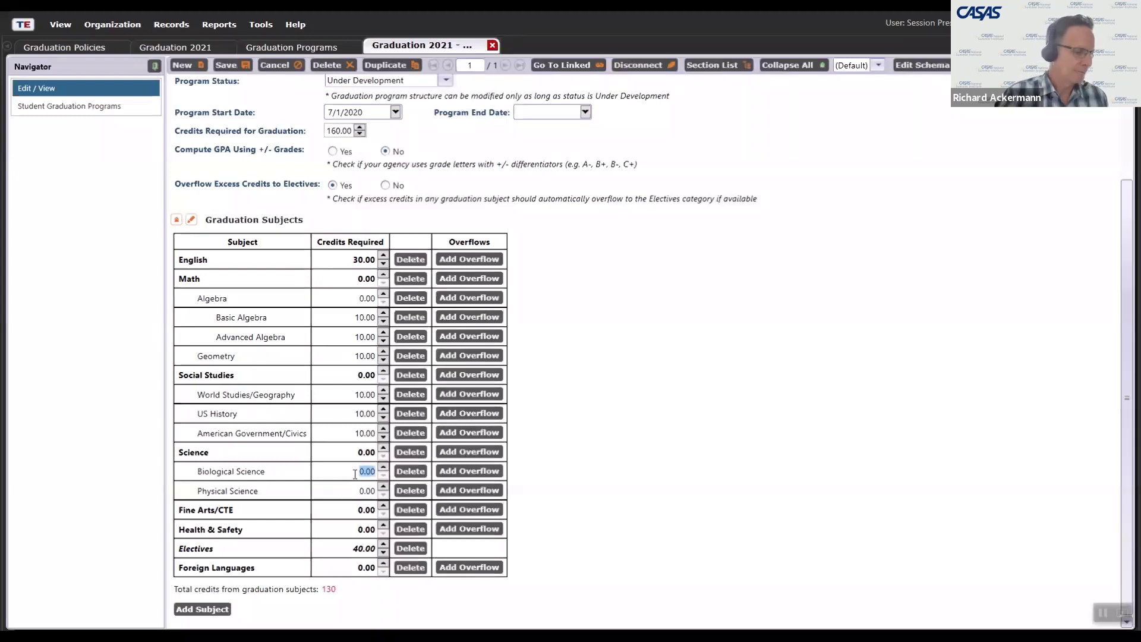
pyautogui.write('10')
pyautogui.click(349, 491)
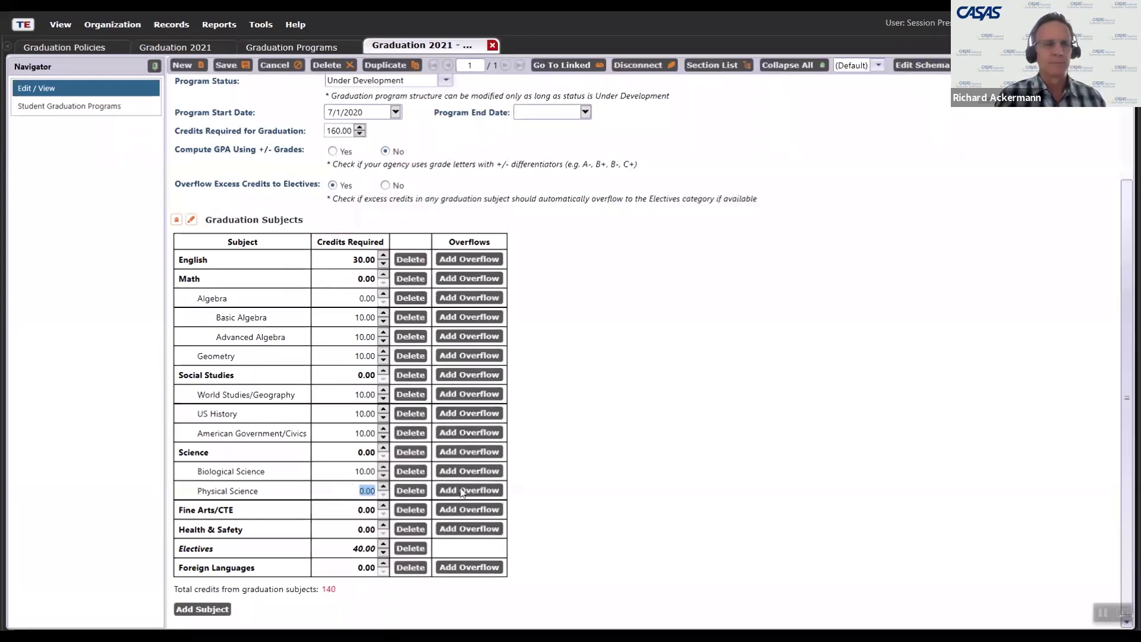
pyautogui.write('1')
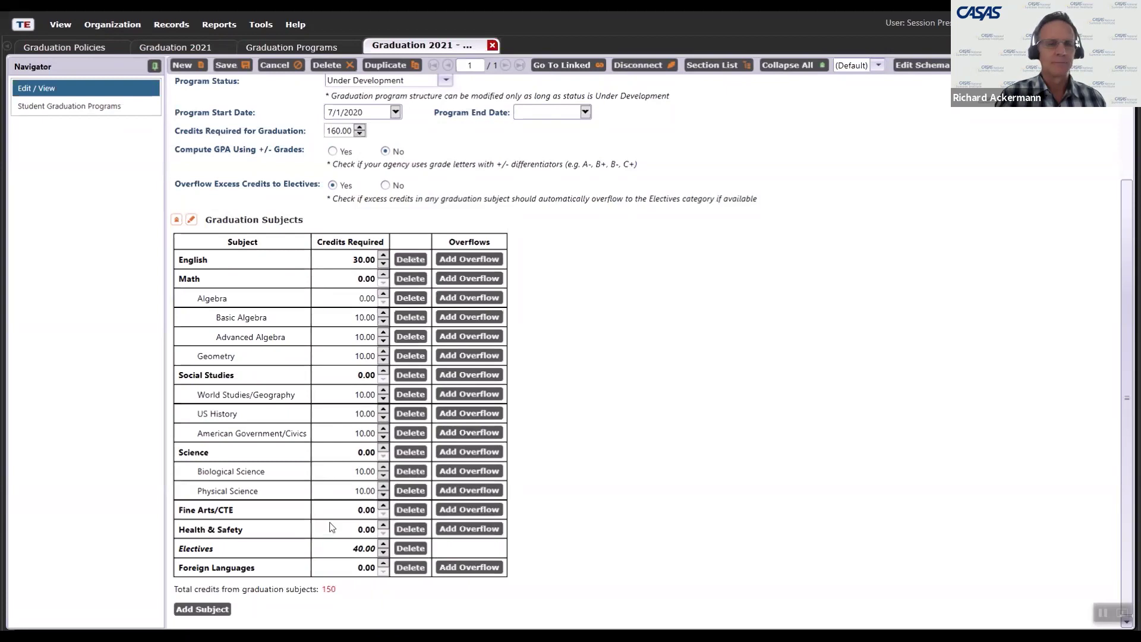
# Raise the credits required for Biological Science and Physical Science to 15 each
pyautogui.click(356, 471)
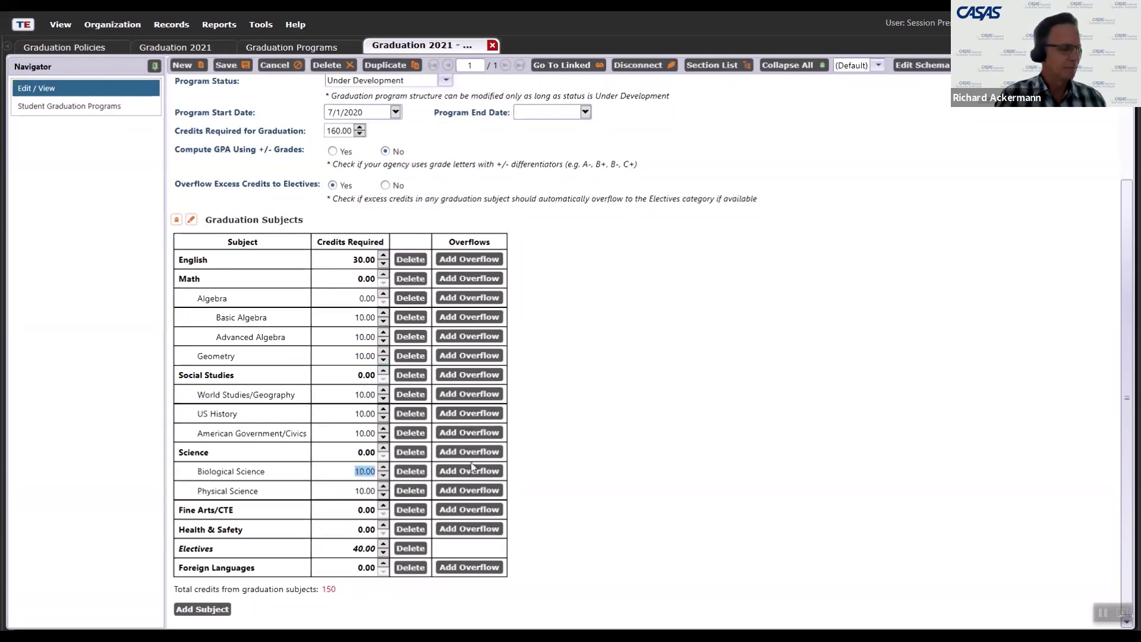
pyautogui.write('15')
pyautogui.press('Tab')
pyautogui.write('1')
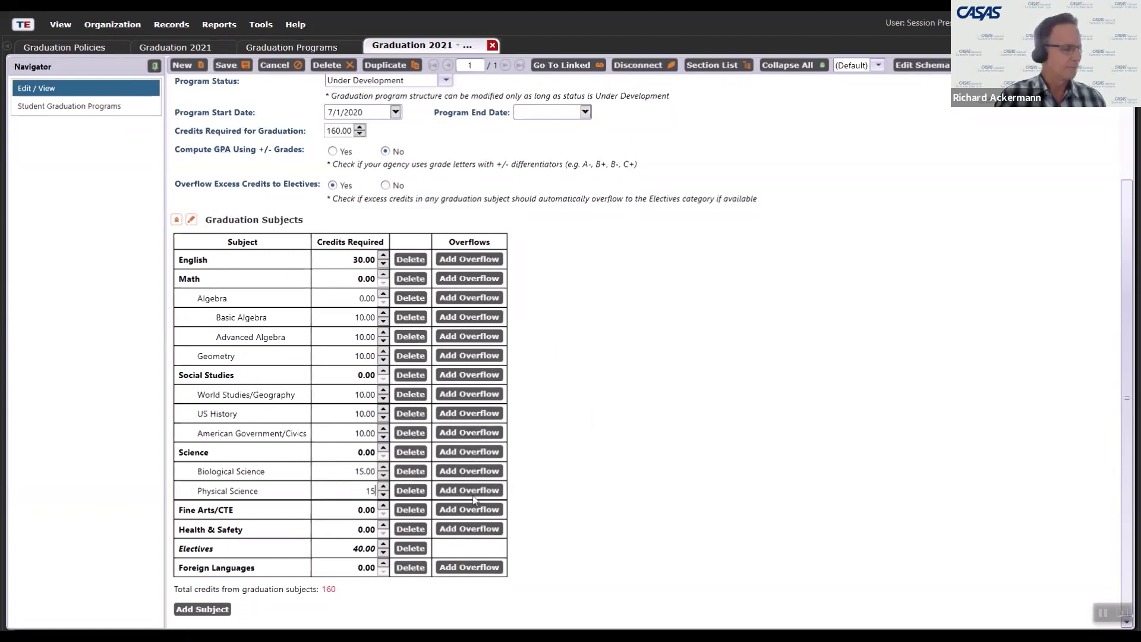
pyautogui.write('5')
pyautogui.click(385, 586)
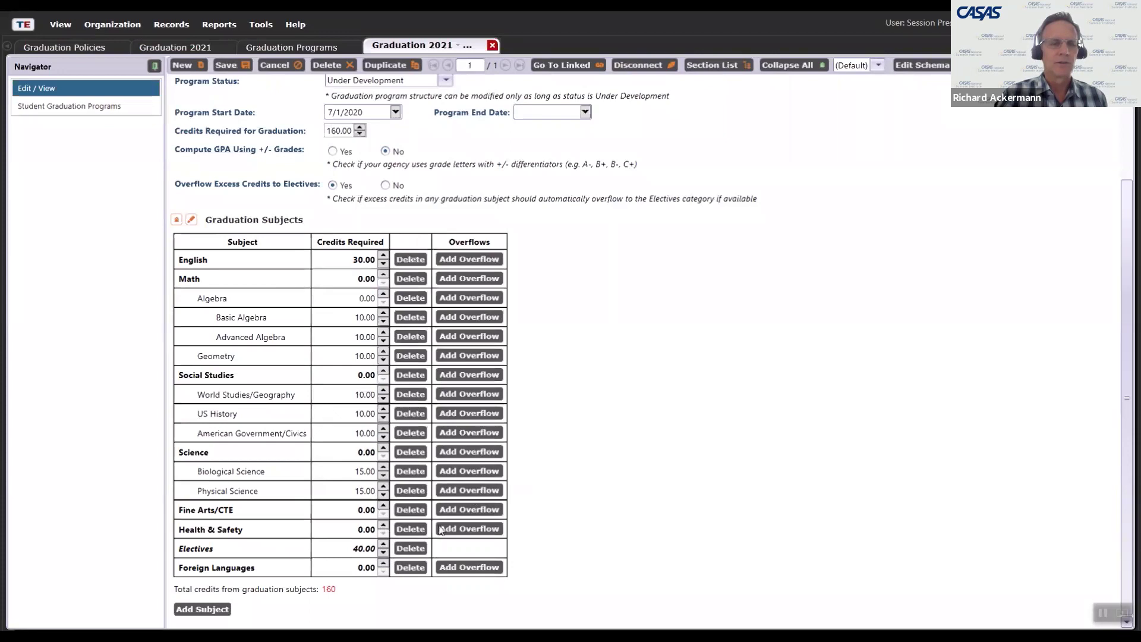
# Delete the Fine Arts/CTE, Health & Safety and Foreign Languages subjects from the graduation program
pyautogui.click(418, 510)
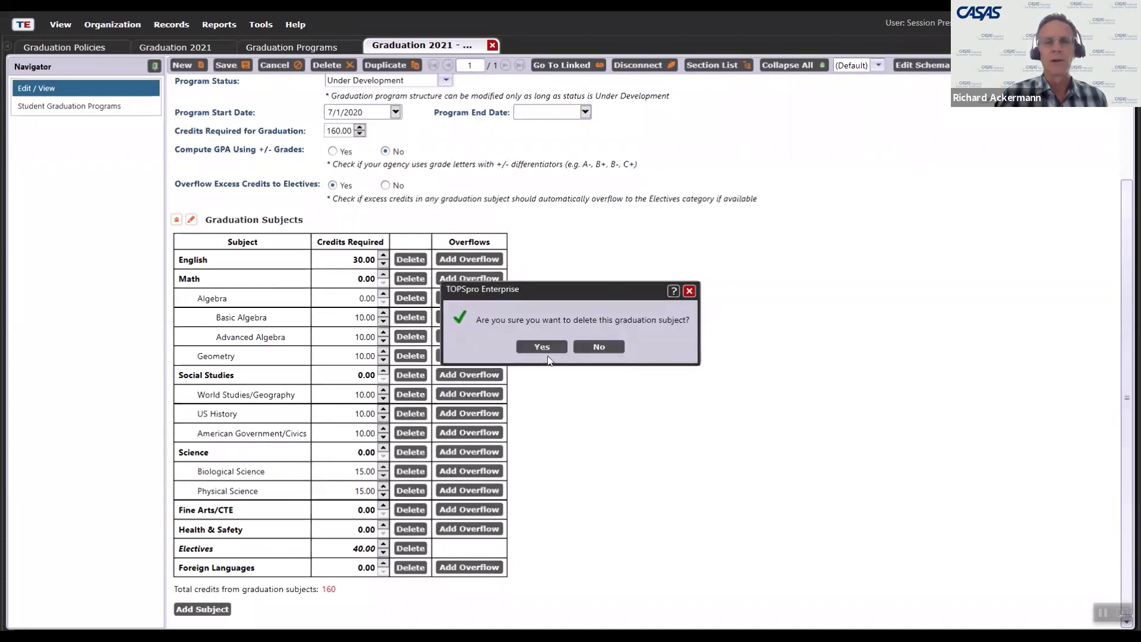
pyautogui.click(543, 350)
pyautogui.click(420, 510)
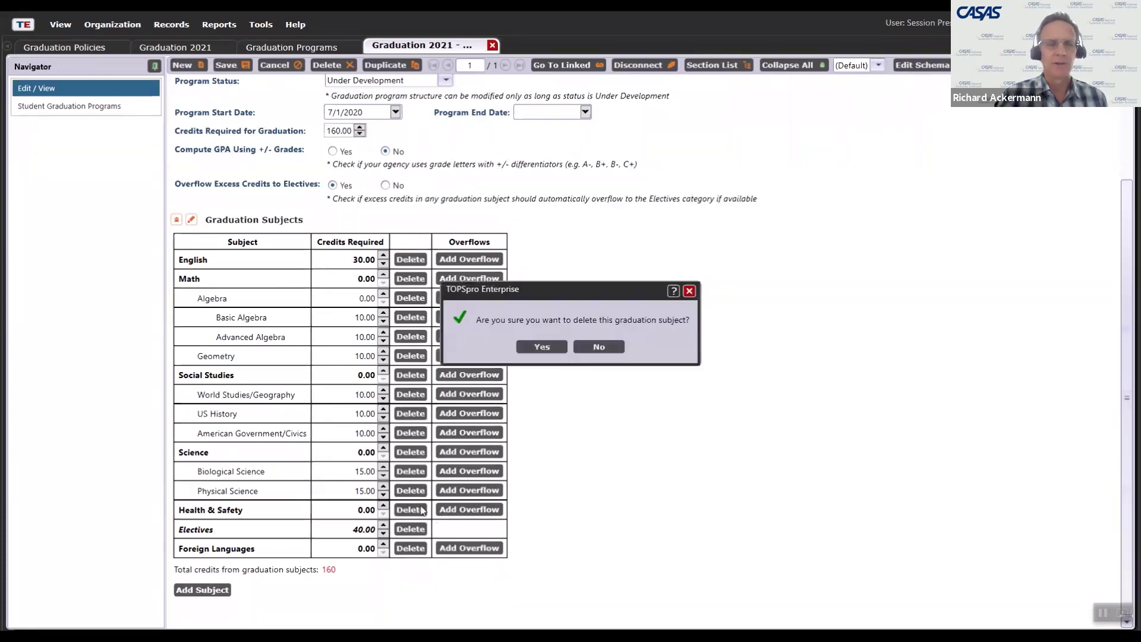
pyautogui.click(541, 346)
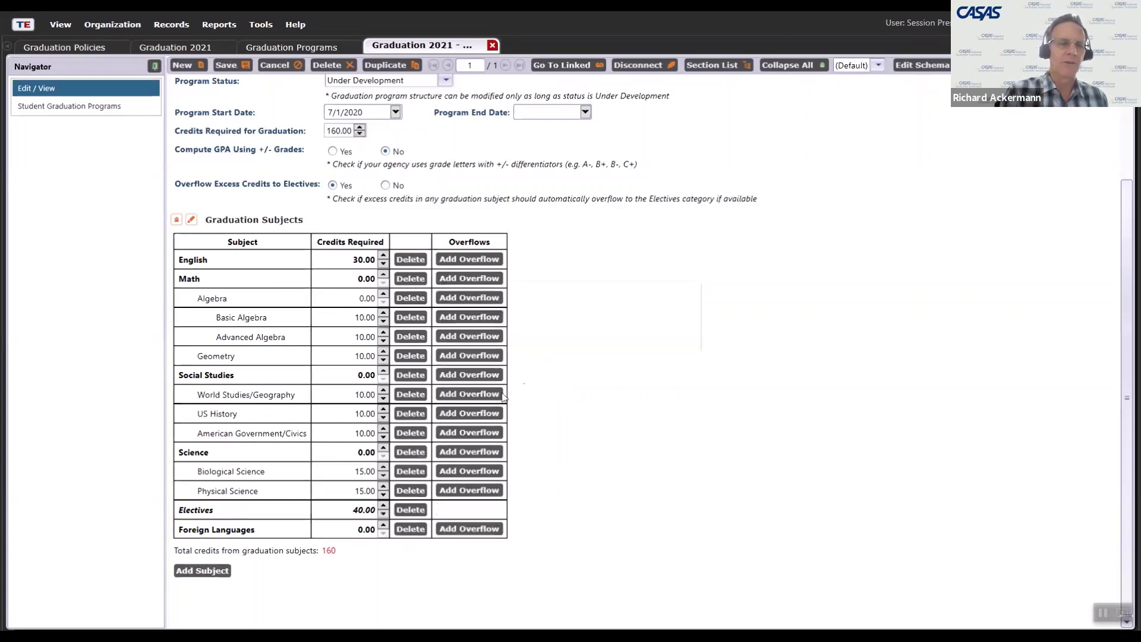
pyautogui.click(412, 529)
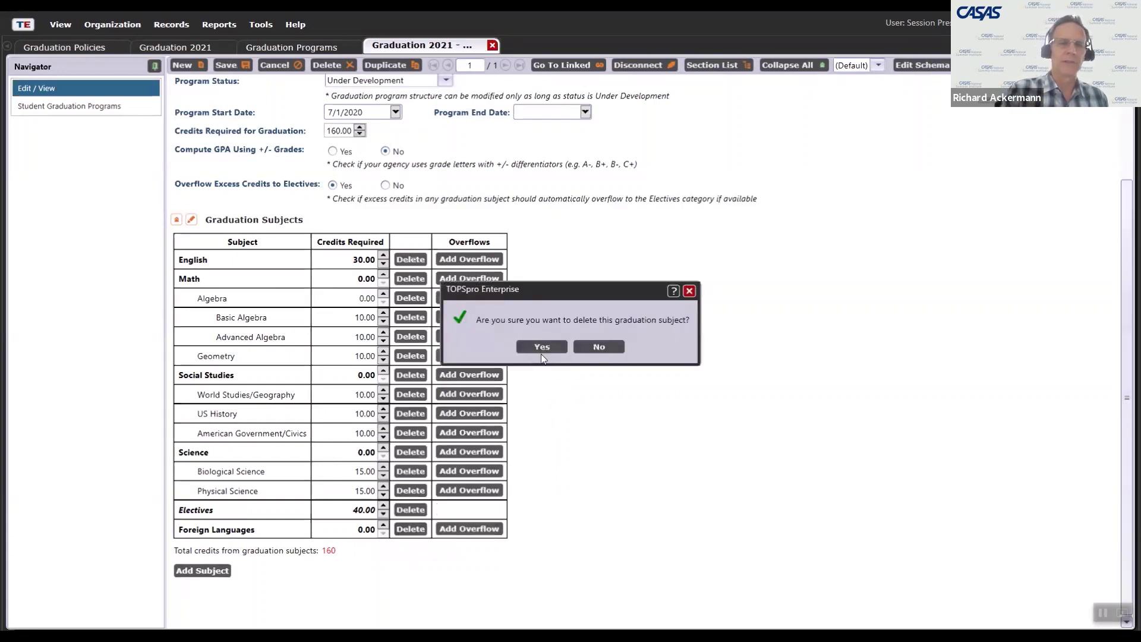
pyautogui.click(542, 347)
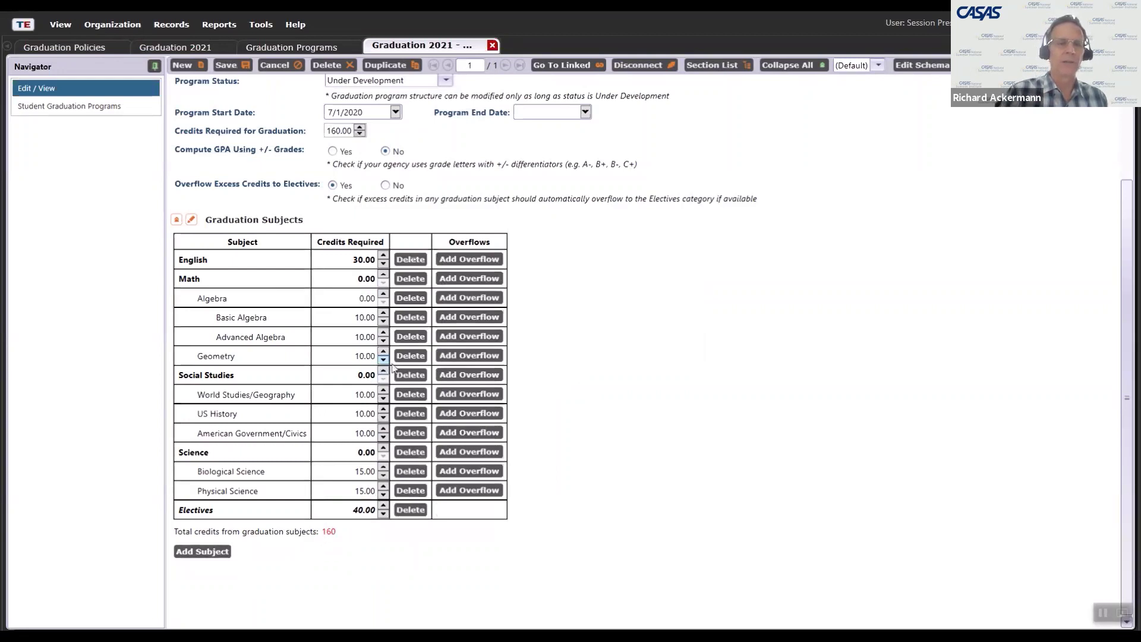
# Add an overflow from Geometry to Advanced Algebra with 5 excess credits
pyautogui.click(487, 358)
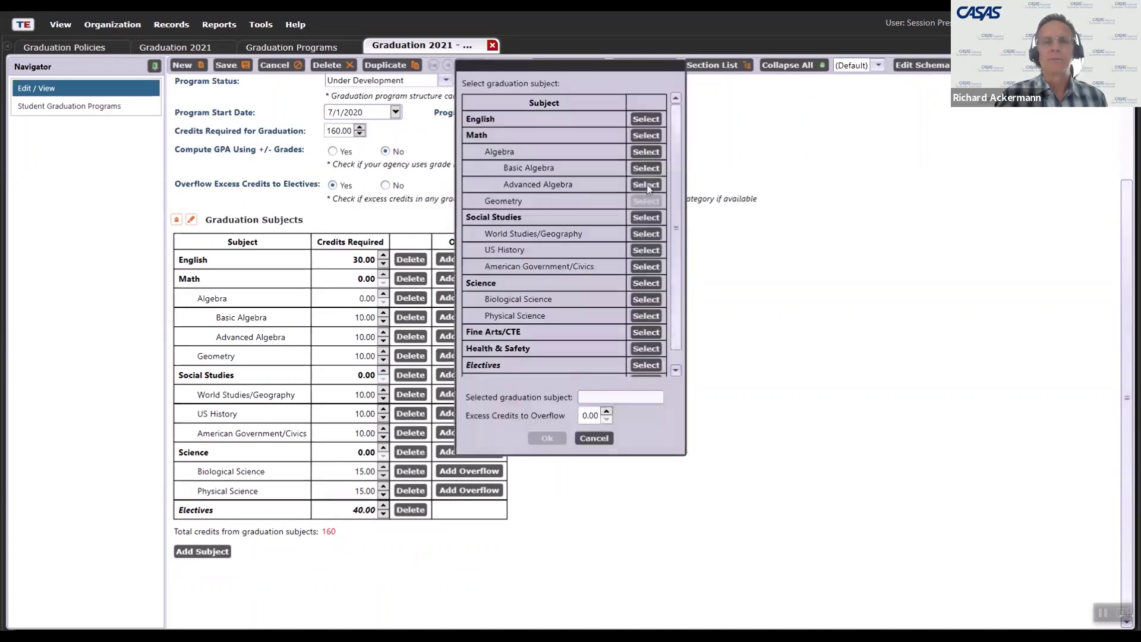
pyautogui.click(647, 185)
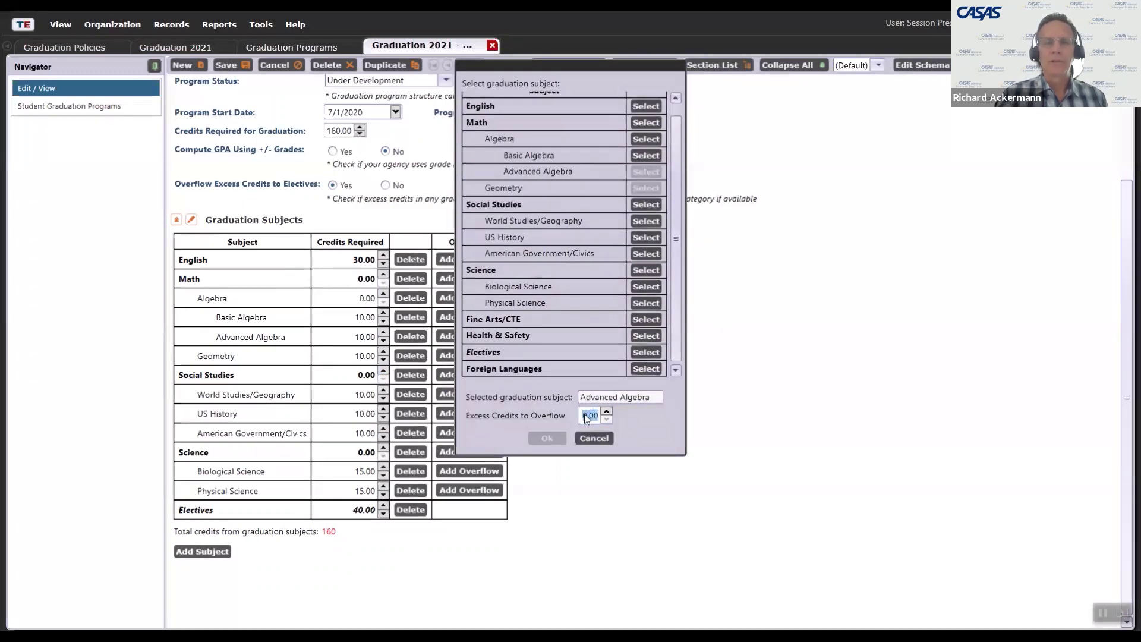
pyautogui.write('5')
pyautogui.click(544, 438)
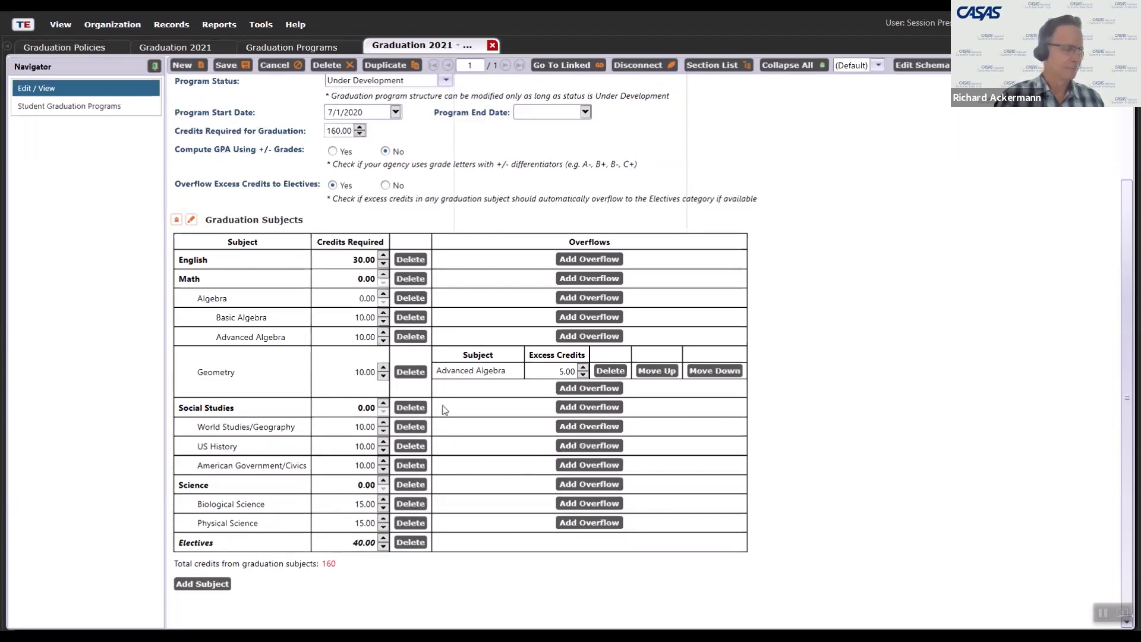
# Set the program status to In Use and accept the final structure of graduation subjects
pyautogui.scroll(2, 444, 410)
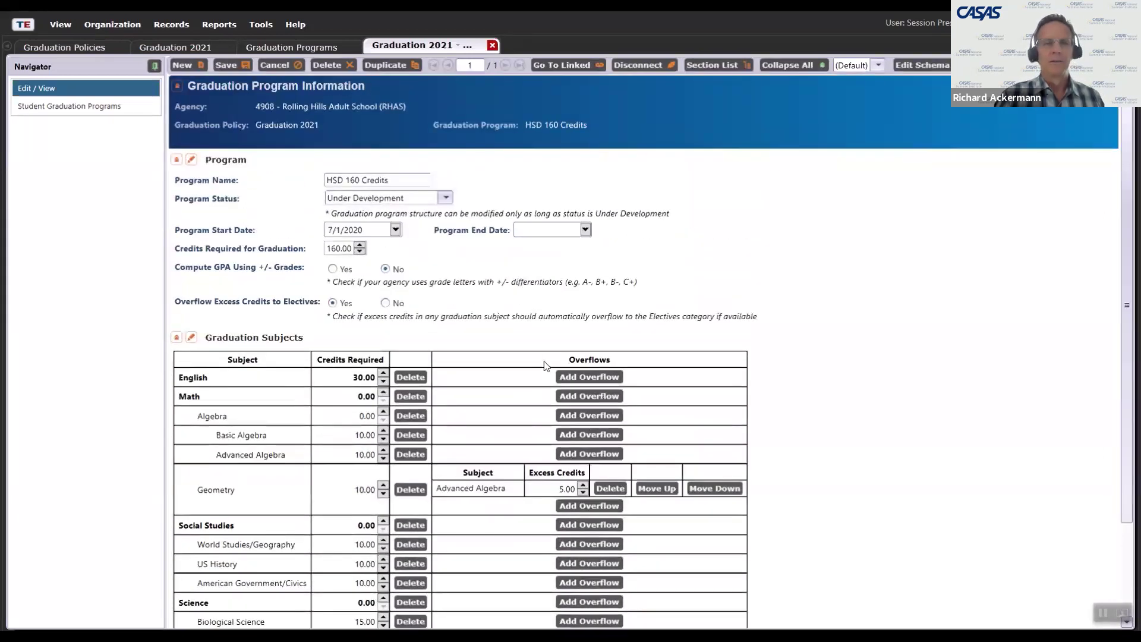
pyautogui.click(418, 201)
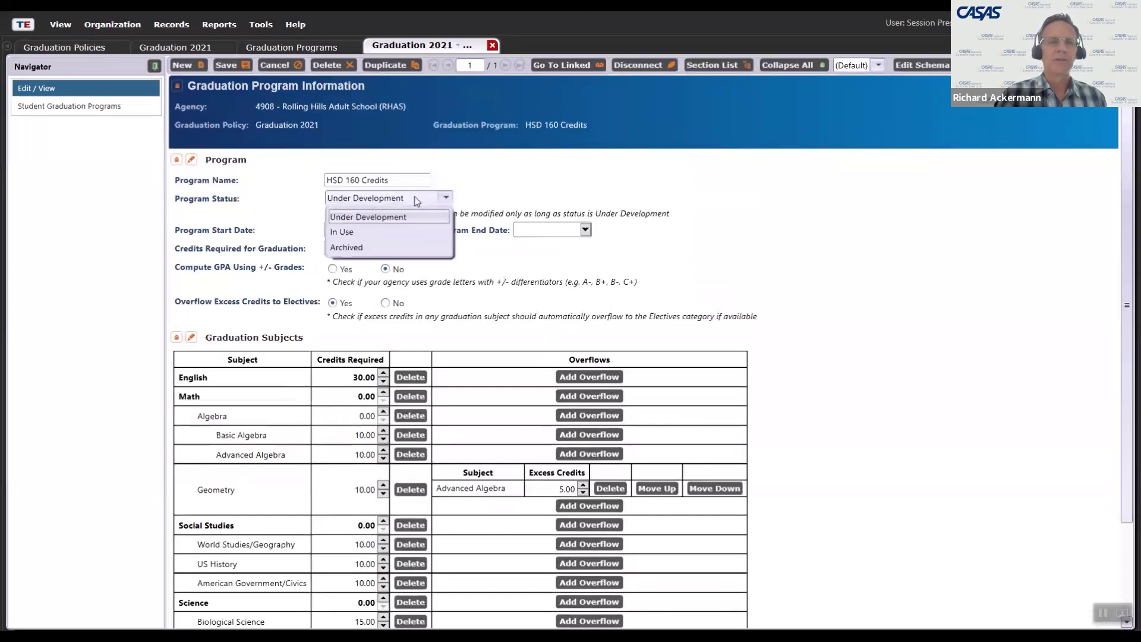
pyautogui.click(377, 233)
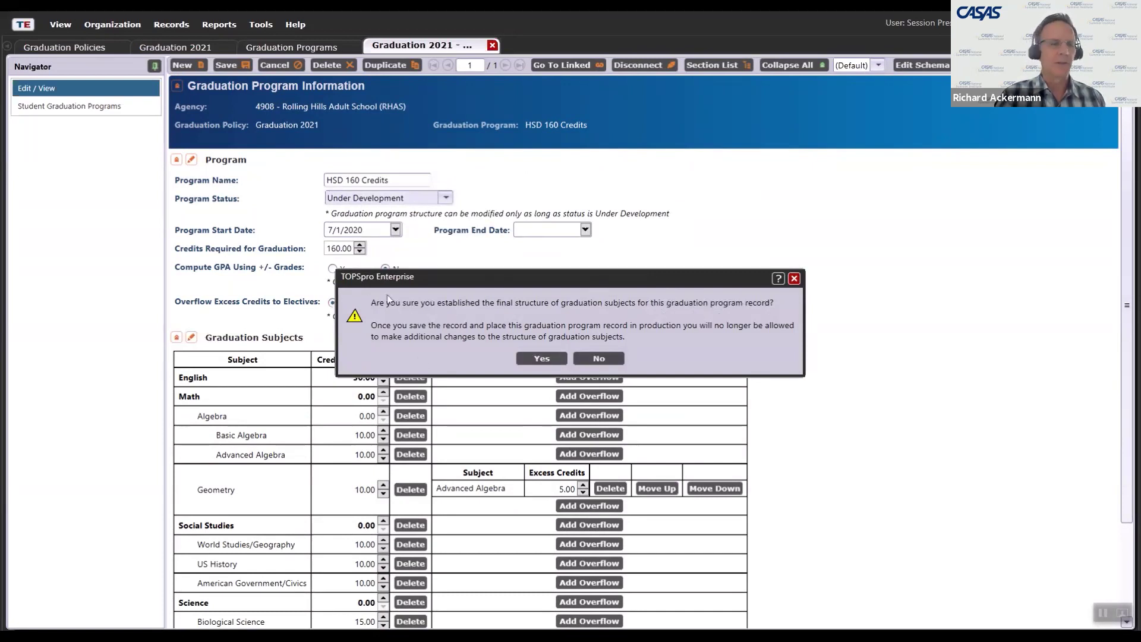
pyautogui.click(542, 358)
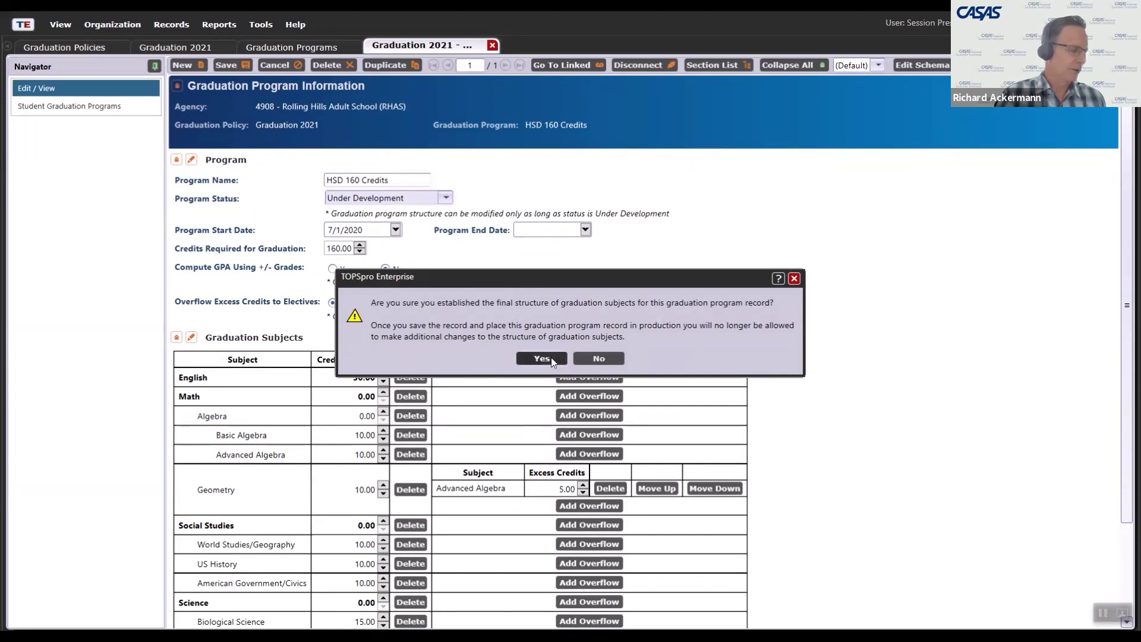
pyautogui.click(391, 199)
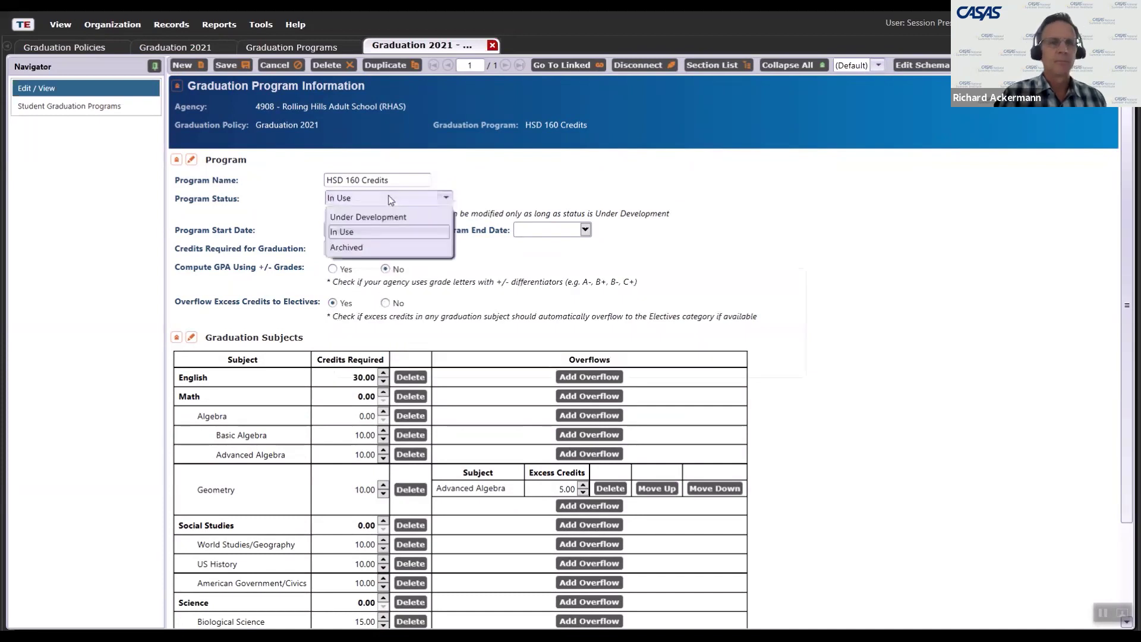
pyautogui.click(378, 252)
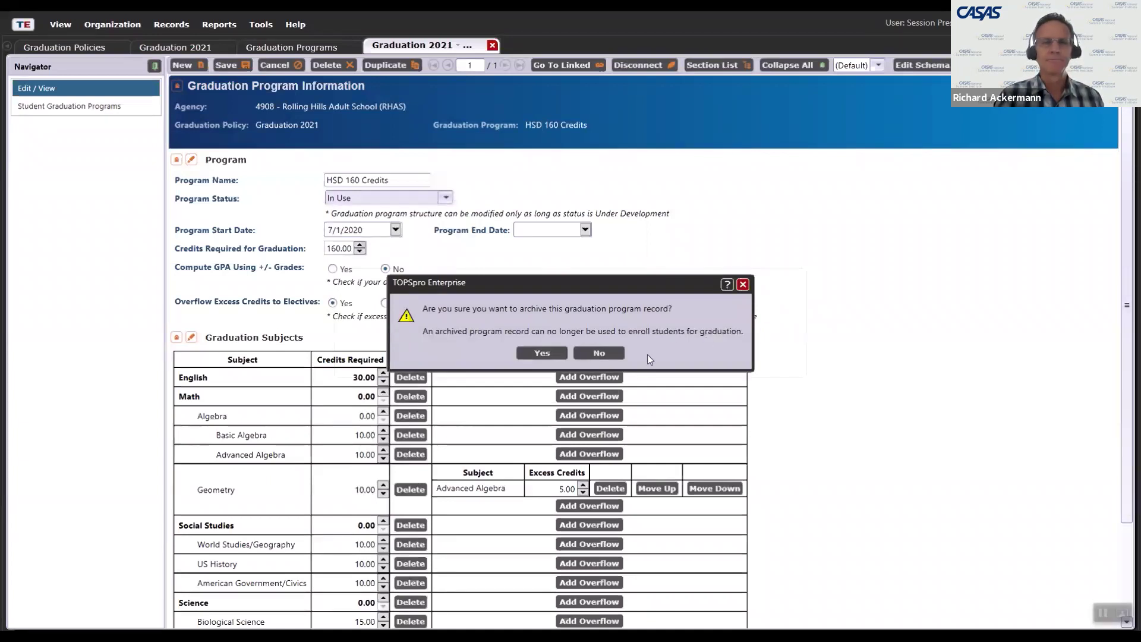
pyautogui.click(613, 357)
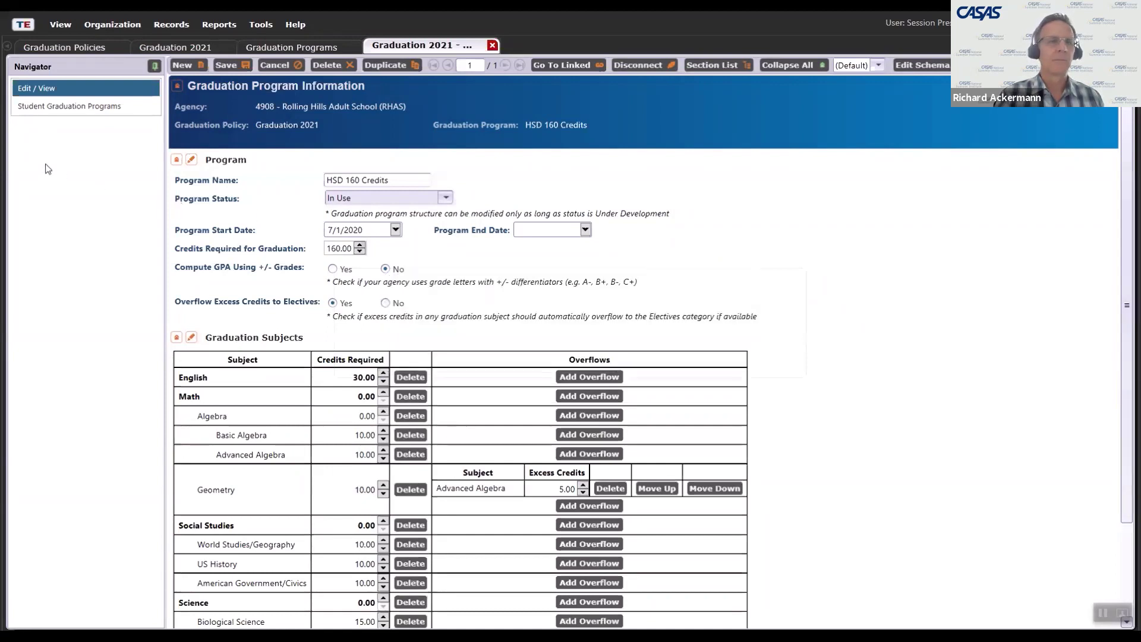
# Save the HSD 160 Credits program record and open the list of student graduation enrollments
pyautogui.click(223, 67)
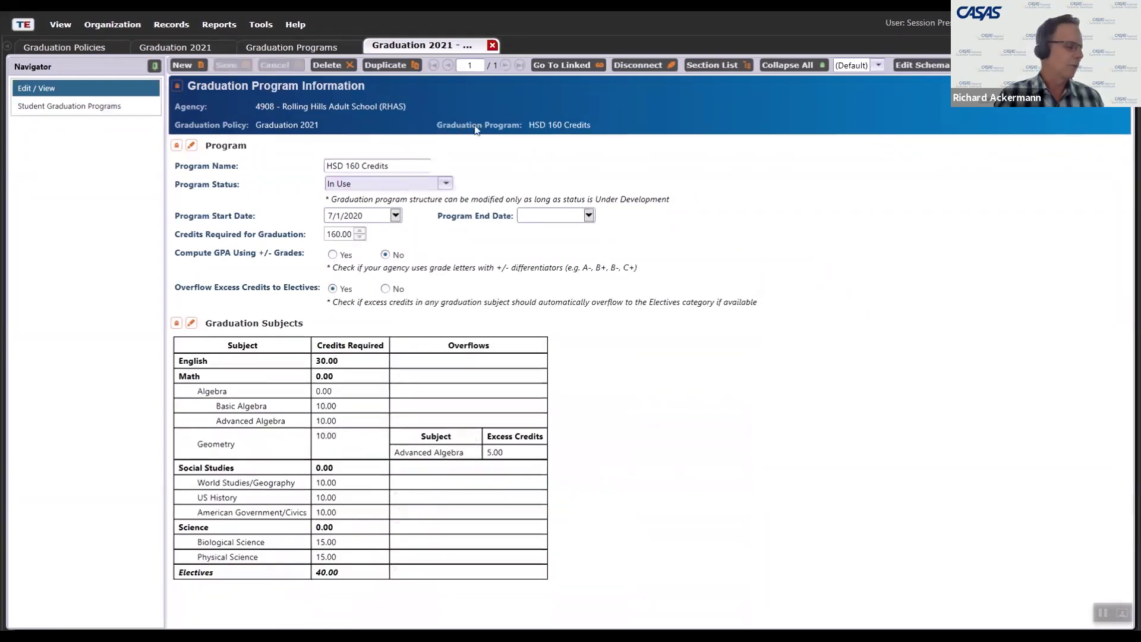
pyautogui.click(172, 25)
pyautogui.moveTo(230, 145)
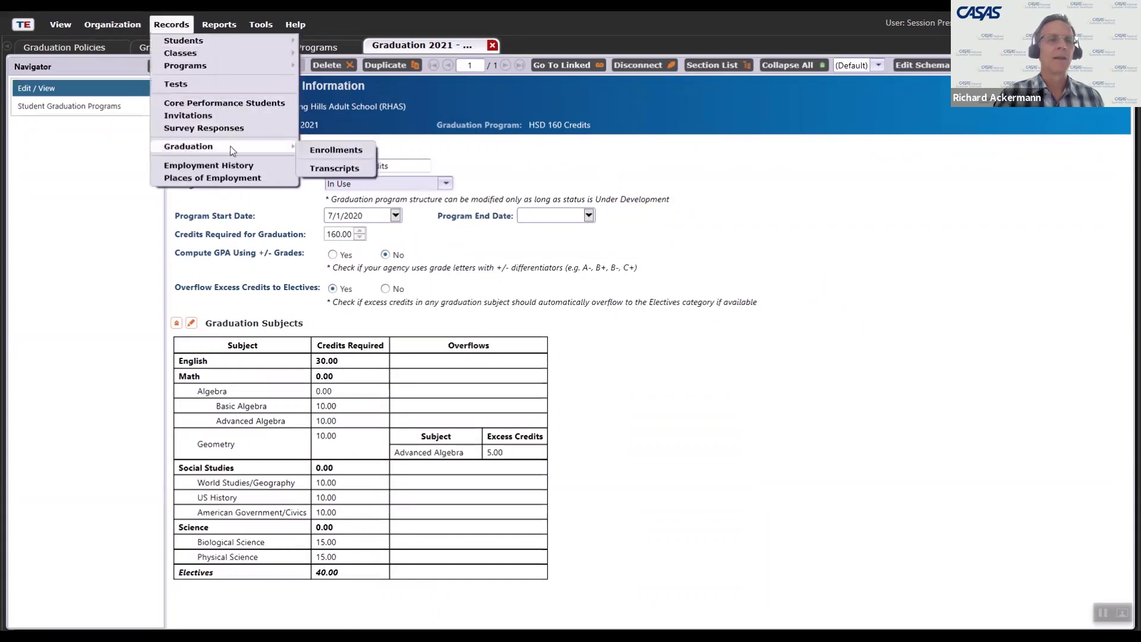
pyautogui.click(334, 152)
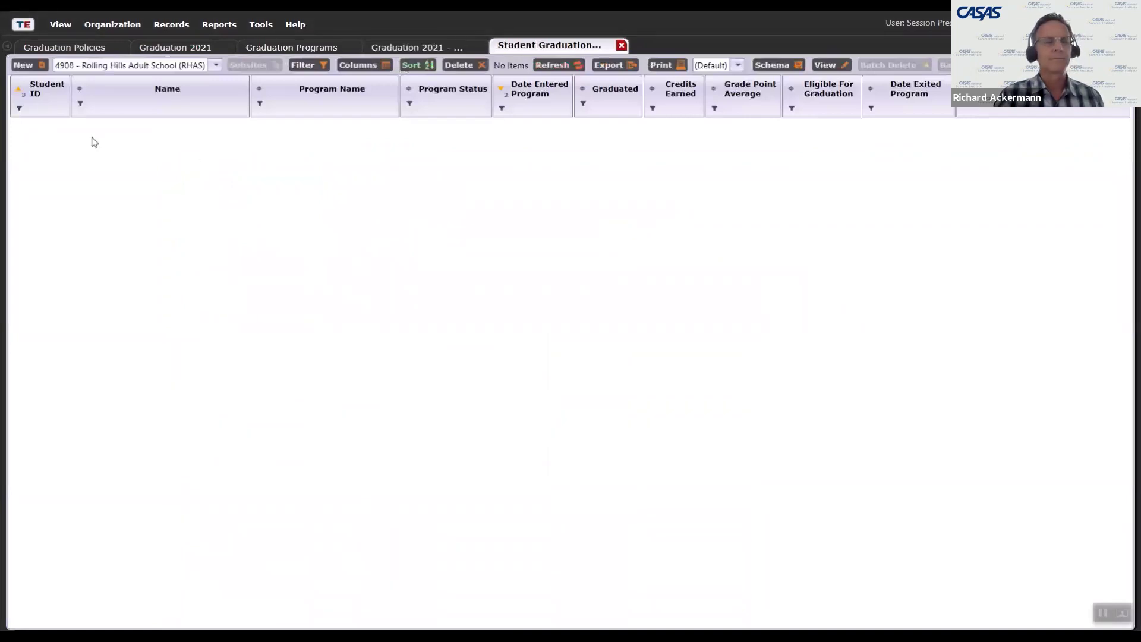
# Start a new graduation program enrollment and select the first listed student
pyautogui.click(27, 67)
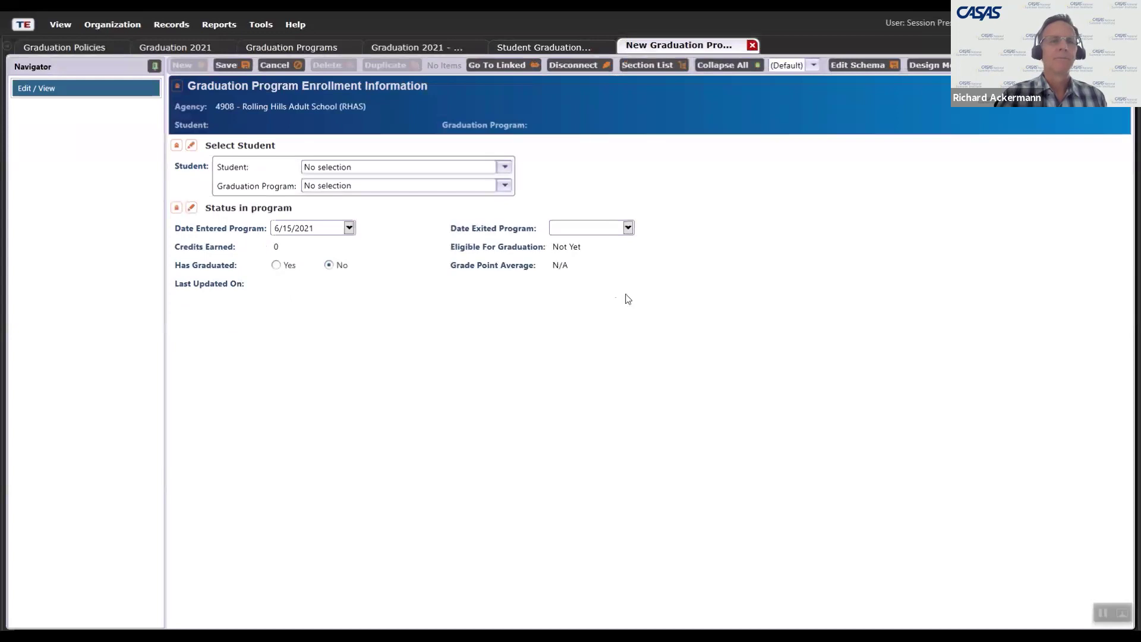
pyautogui.click(504, 173)
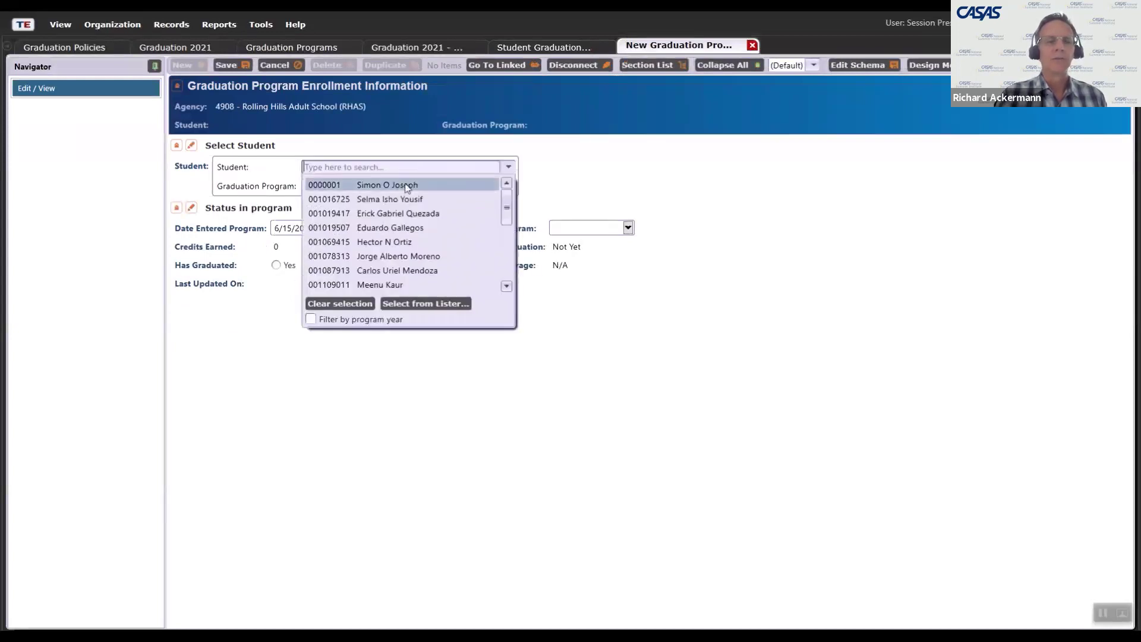
pyautogui.click(407, 186)
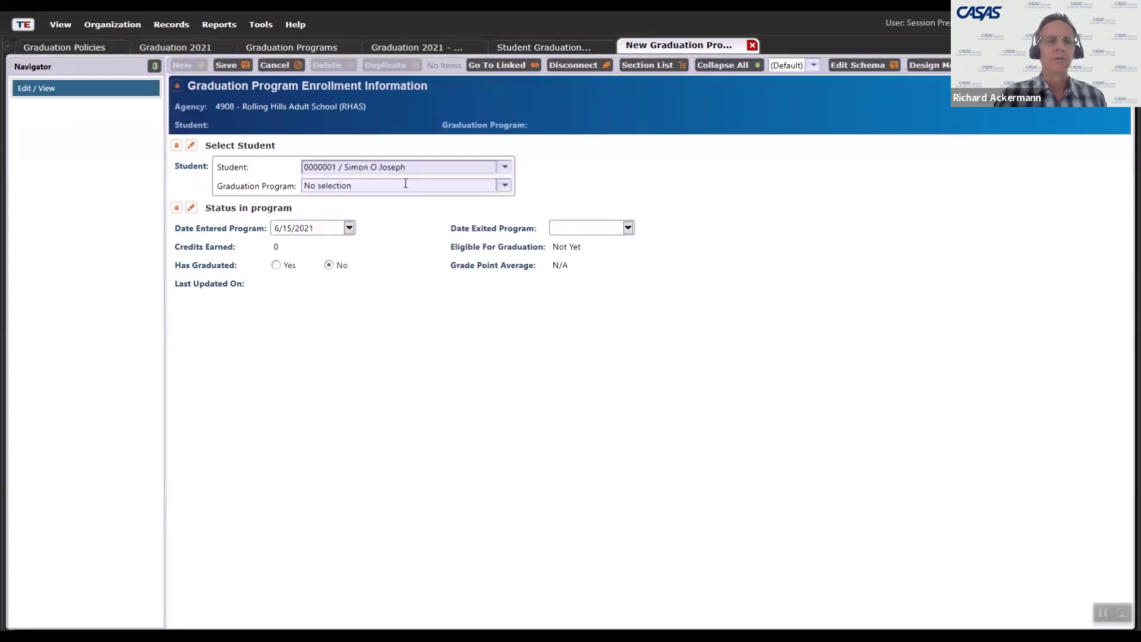
# Assign the HSD 160 Credits graduation program to the student, set the date entered program to 7/1/2020, and save the enrollment
pyautogui.click(504, 185)
pyautogui.click(382, 199)
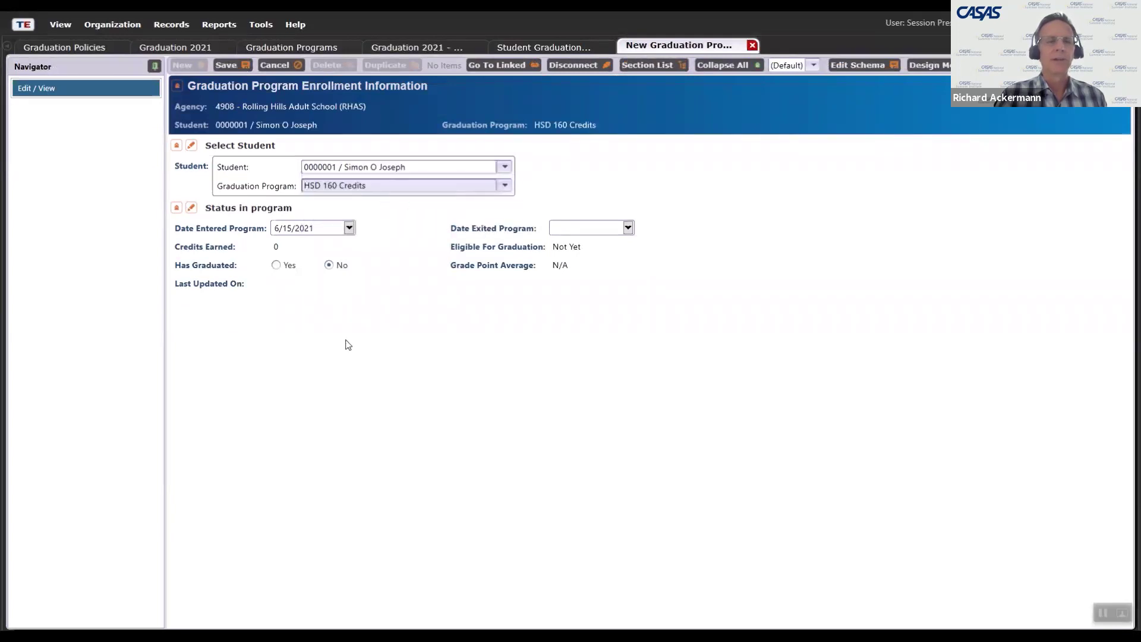
pyautogui.click(349, 228)
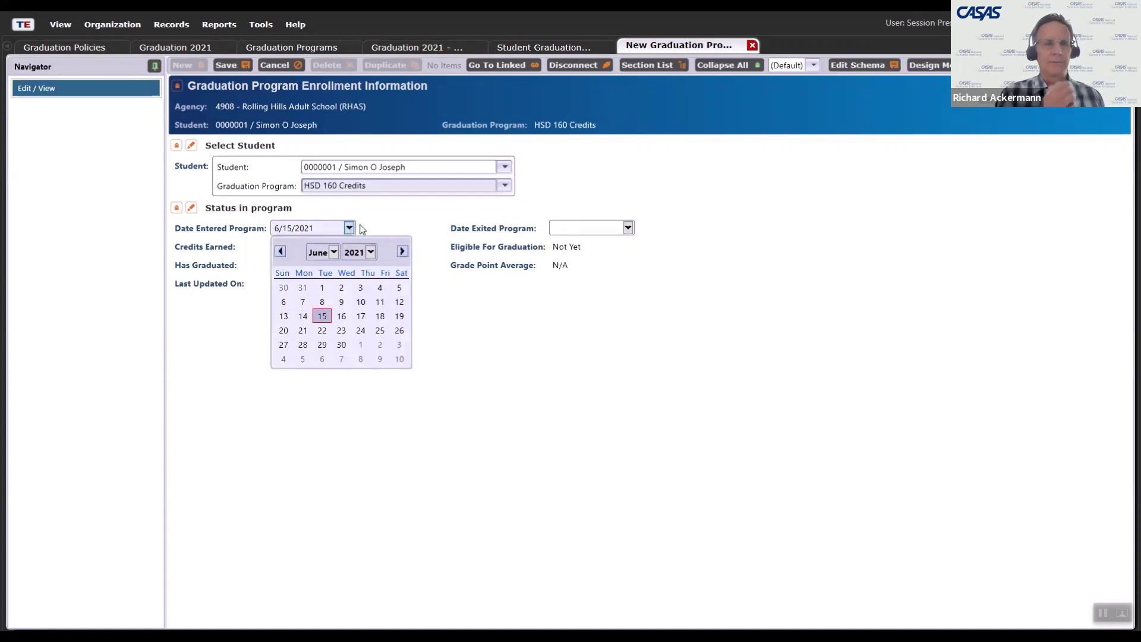
pyautogui.click(370, 253)
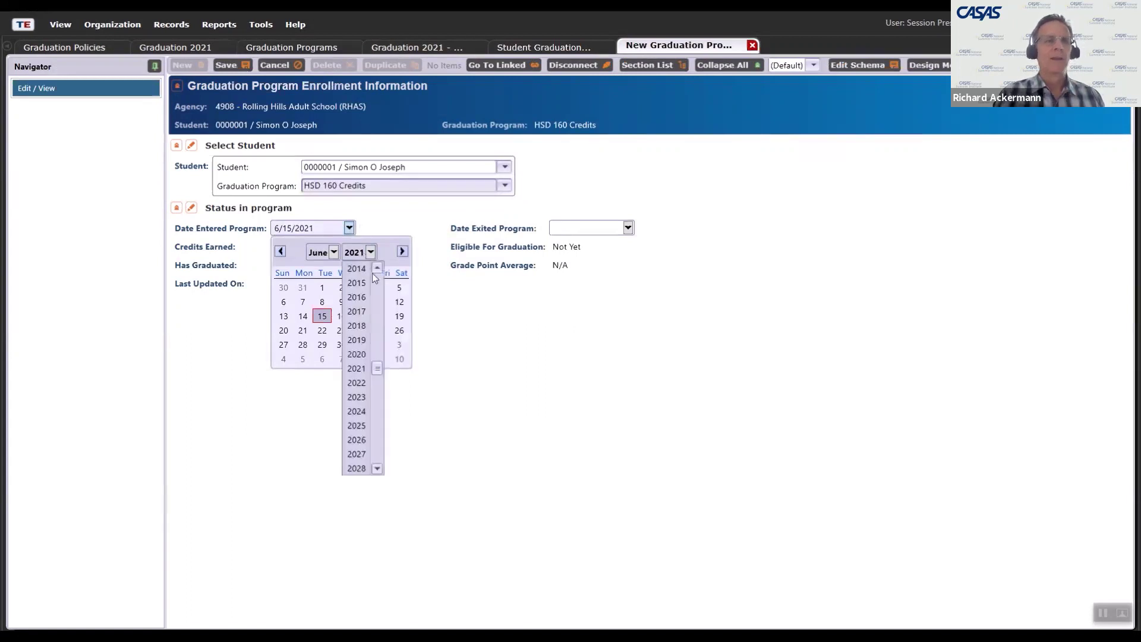
pyautogui.click(358, 355)
pyautogui.click(321, 254)
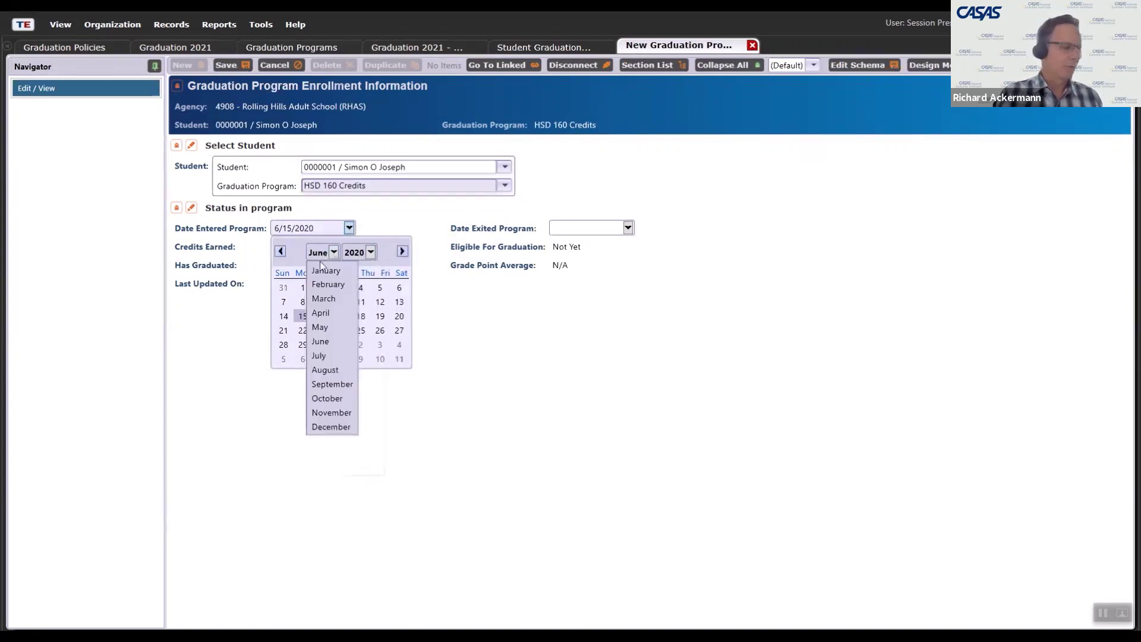
pyautogui.click(329, 355)
pyautogui.click(343, 288)
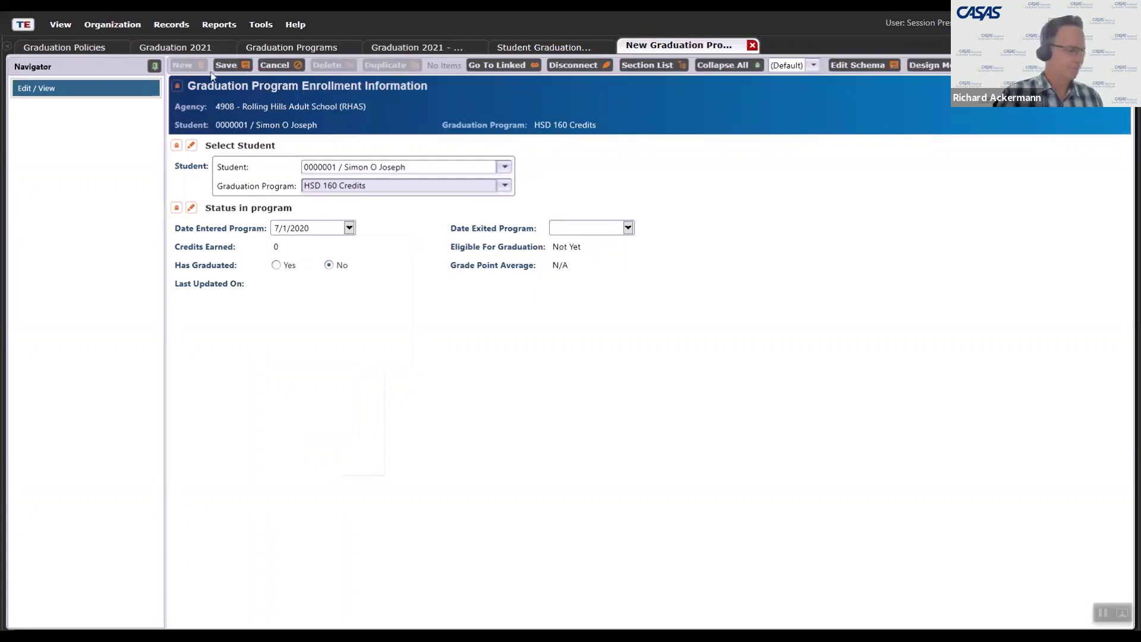
pyautogui.click(227, 65)
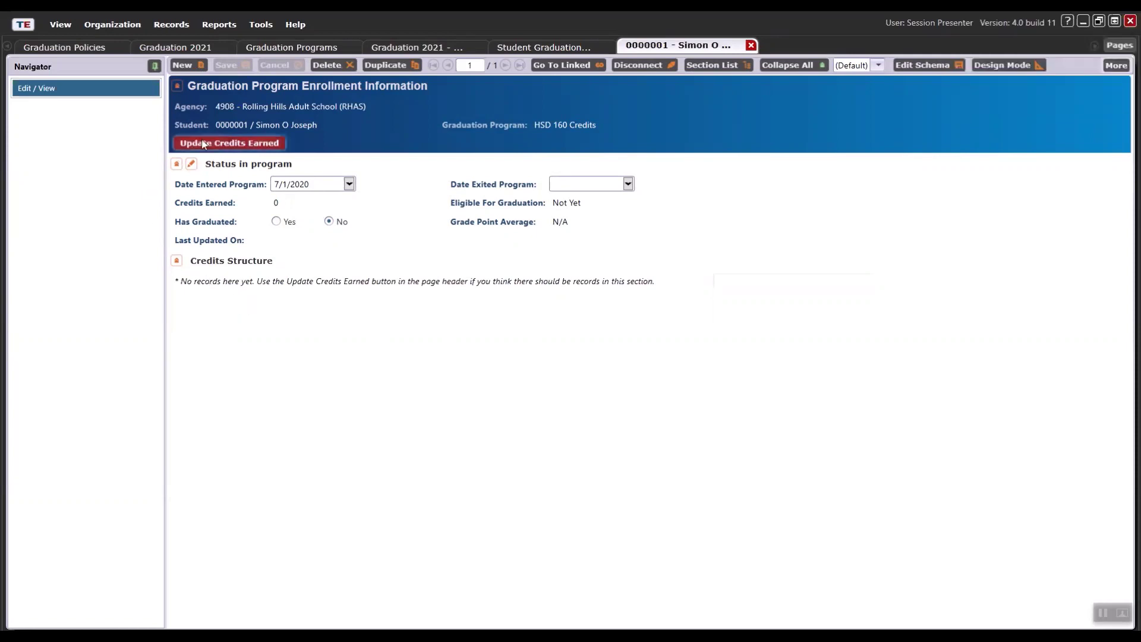
# Open the student's record and bring up the Algebra 1 class enrollment from the class enrollments
pyautogui.click(283, 123)
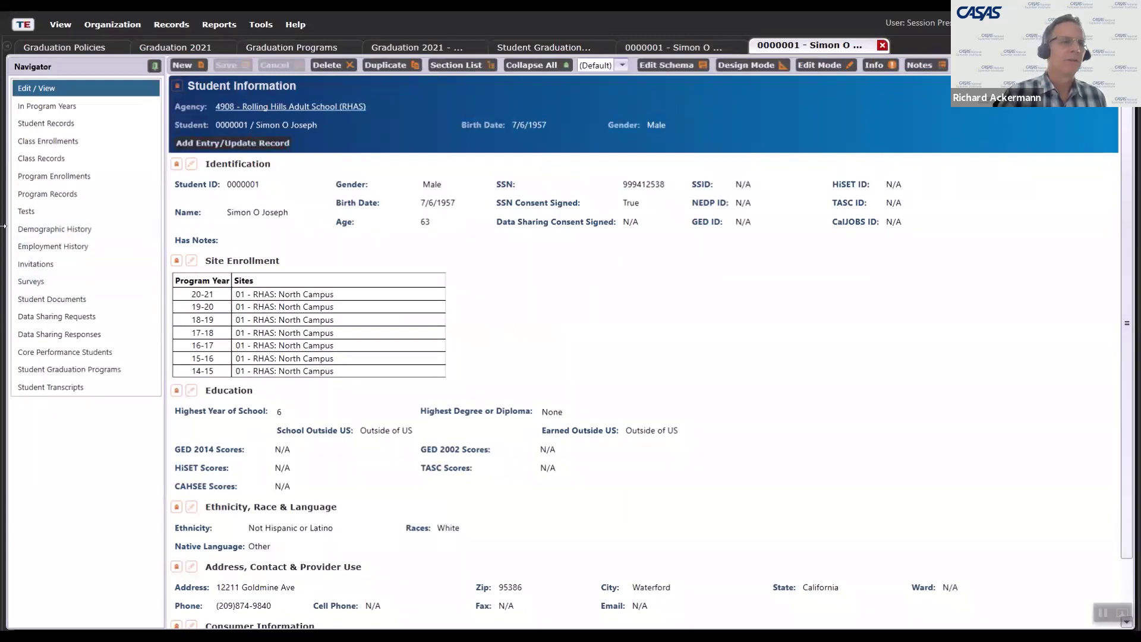
pyautogui.click(76, 143)
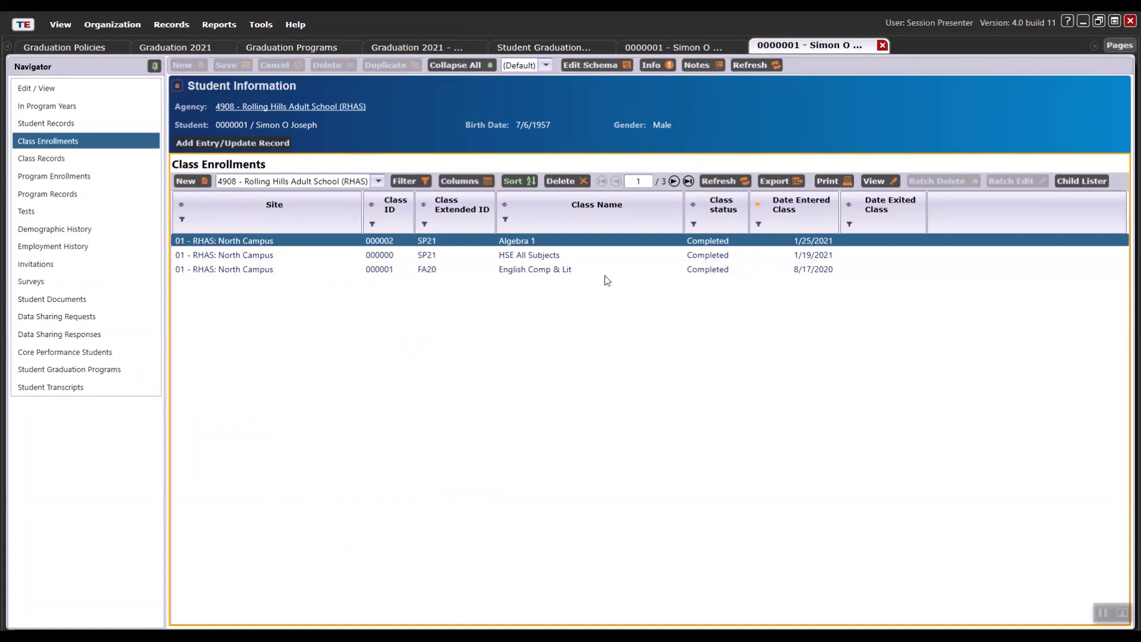
pyautogui.doubleClick(559, 245)
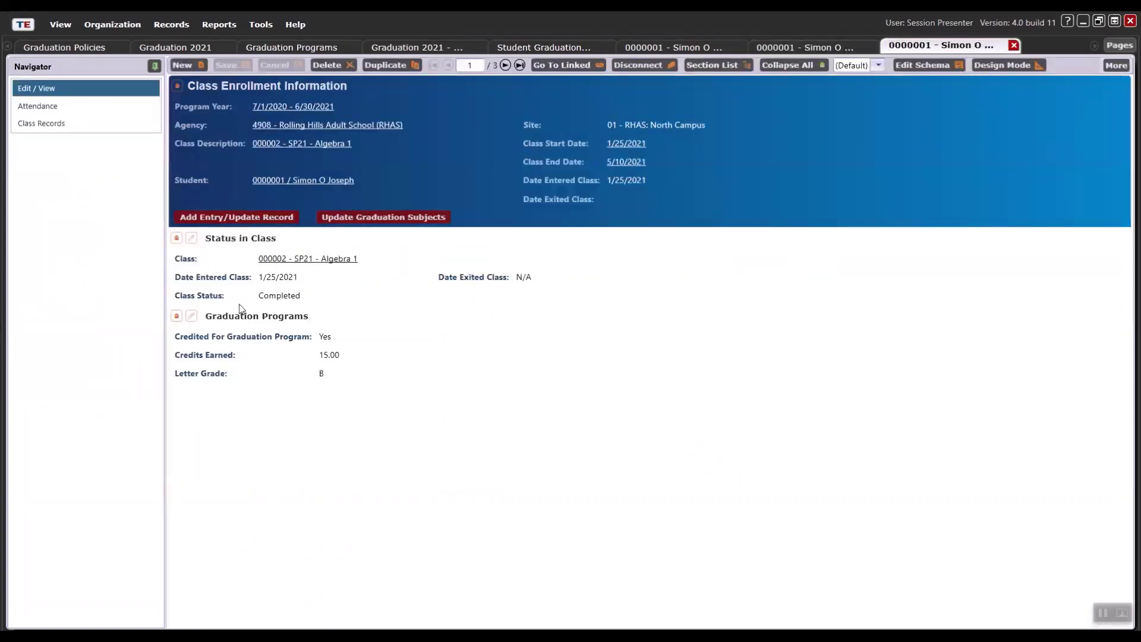
# Update the Algebra 1 enrollment's graduation subjects with 8 credits for Basic Algebra and 3 for Advanced Algebra, and save
pyautogui.click(192, 316)
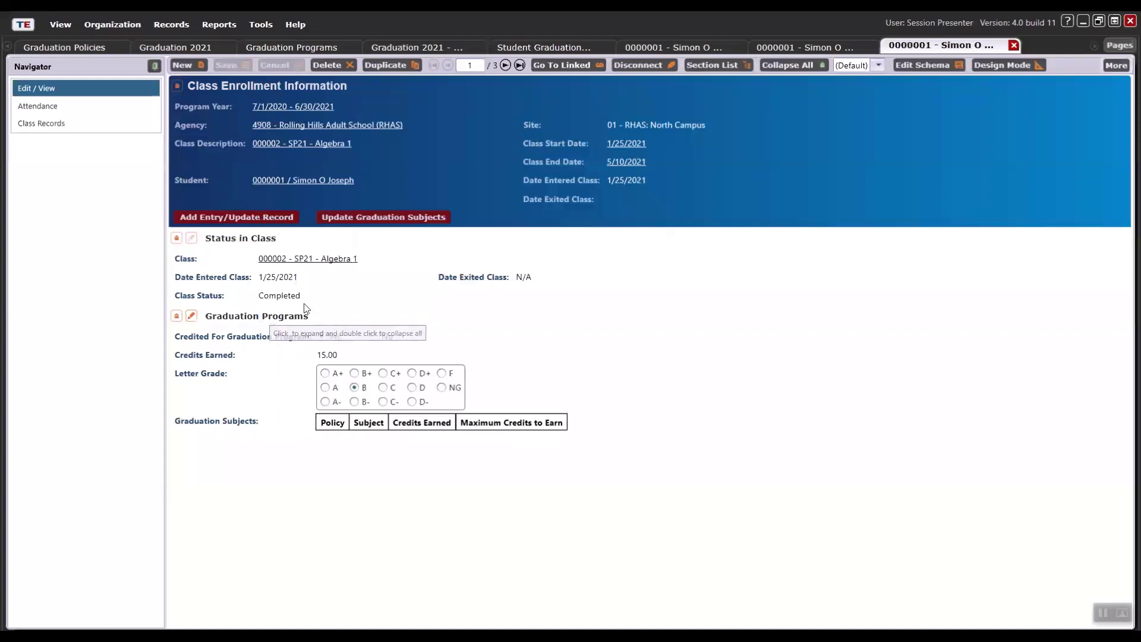
pyautogui.click(410, 219)
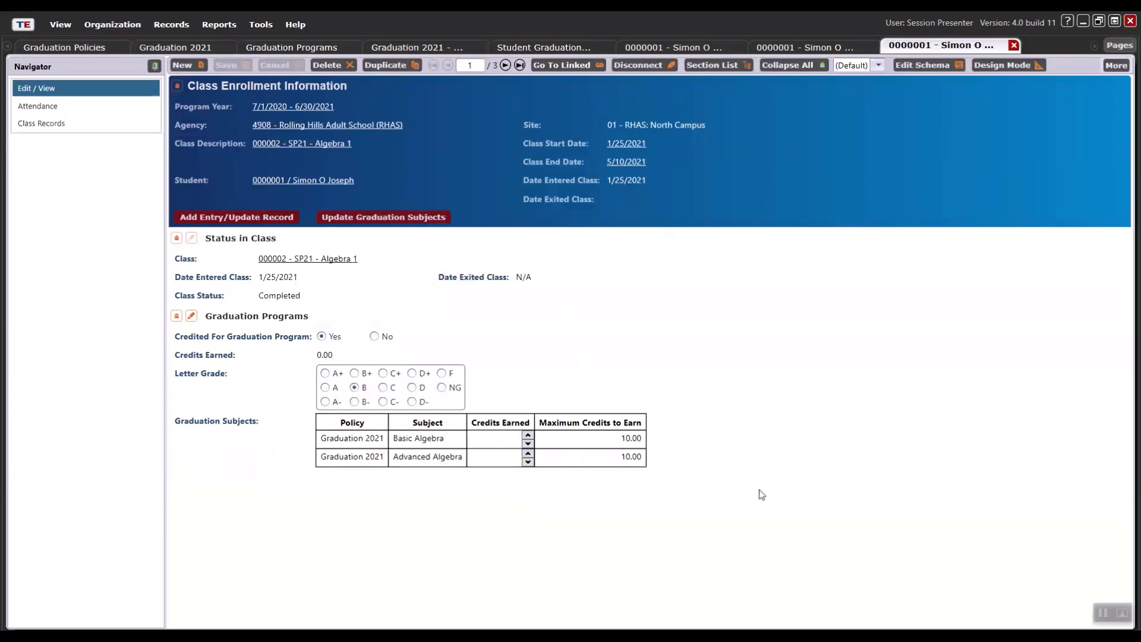
pyautogui.write('8')
pyautogui.click(509, 463)
pyautogui.write('3')
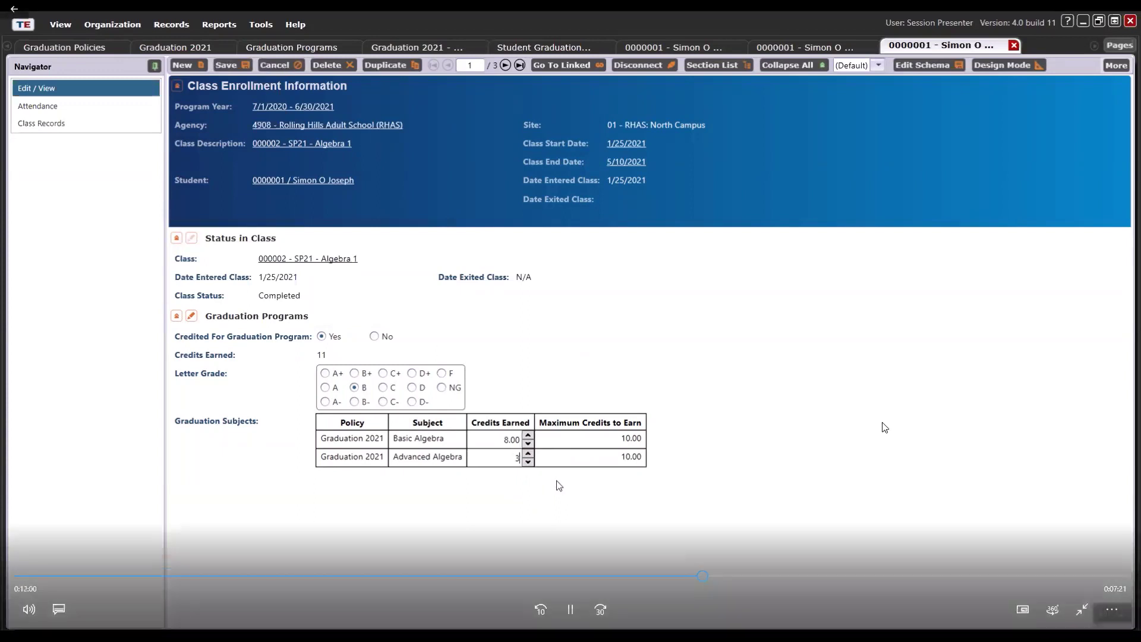
pyautogui.click(232, 65)
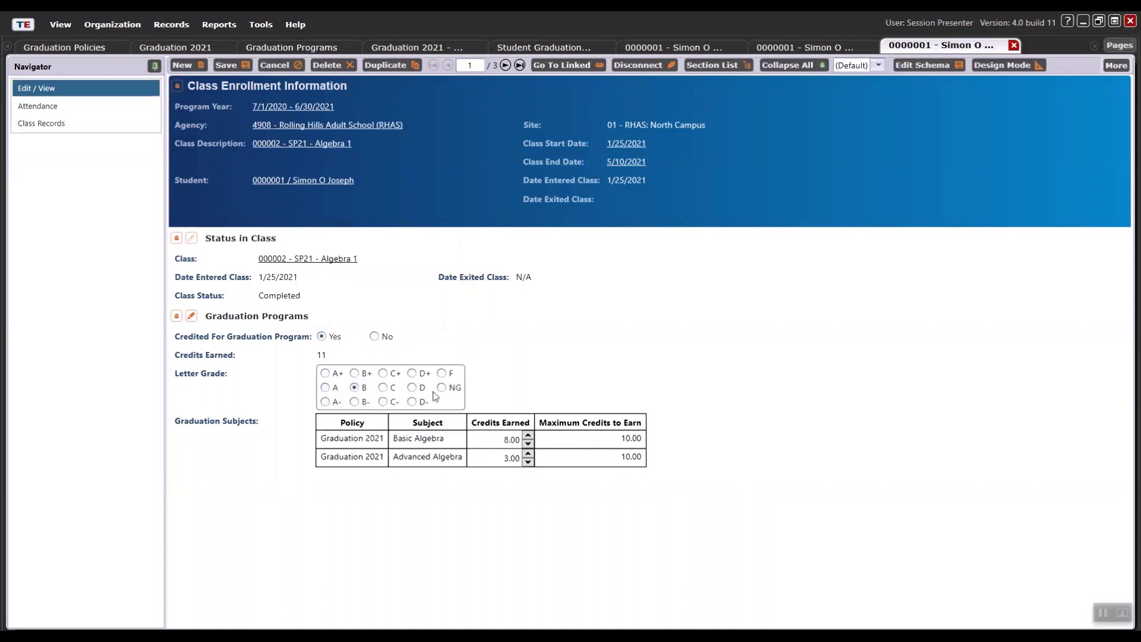
pyautogui.click(230, 67)
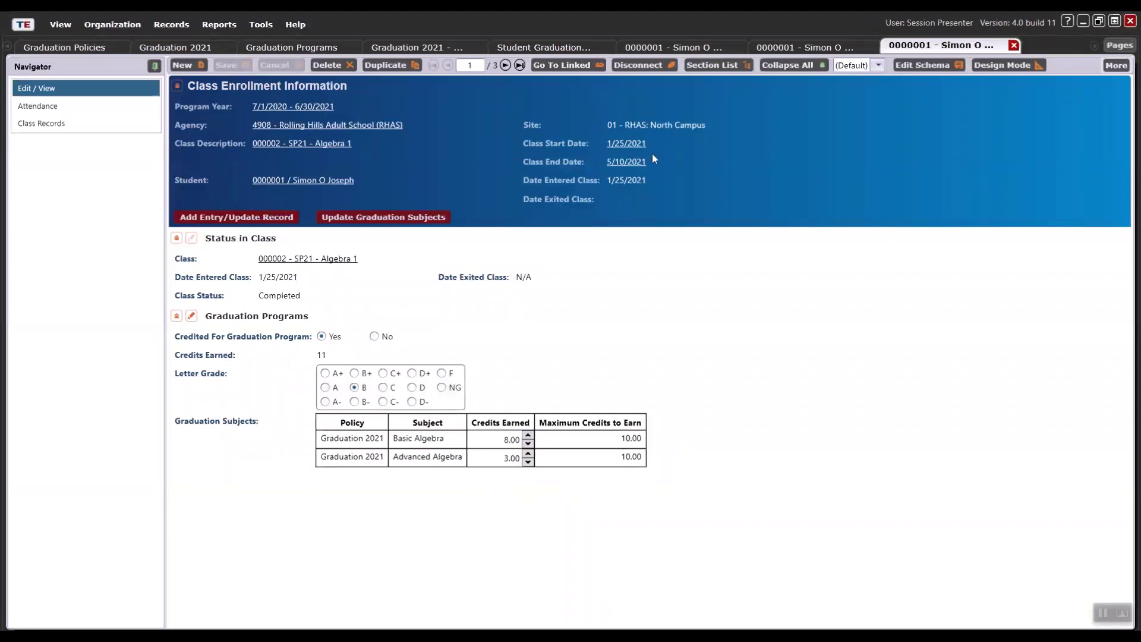
# In the HSE All Subjects enrollment, set the grade to C+ and credits to English 10, Geometry 1, World Studies/Geography 3, US History 5
pyautogui.click(506, 64)
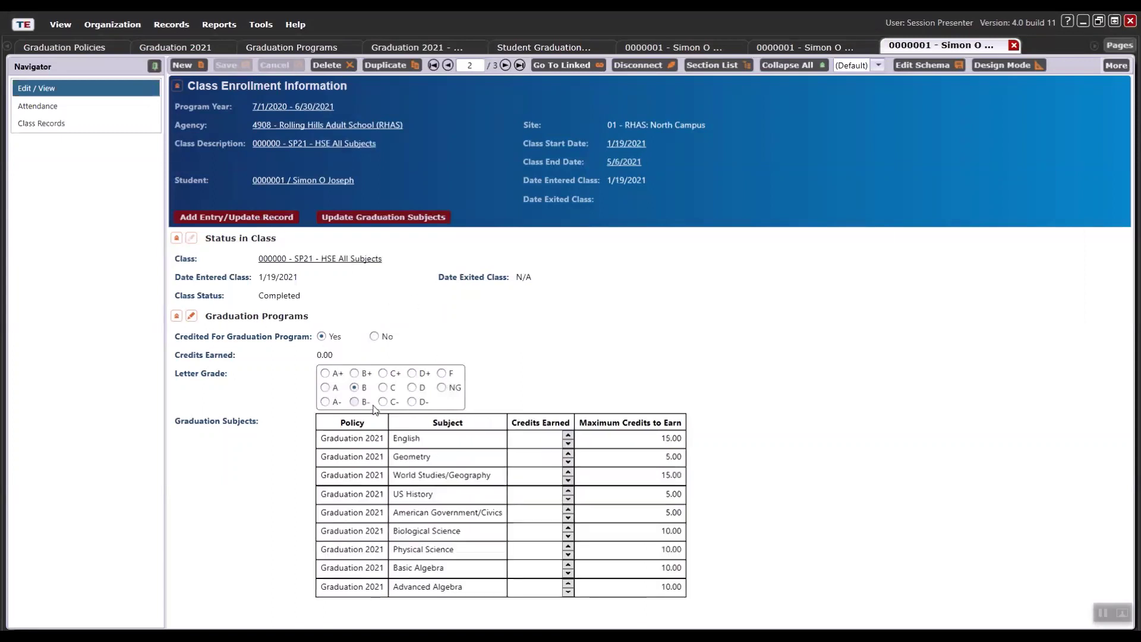
pyautogui.click(383, 372)
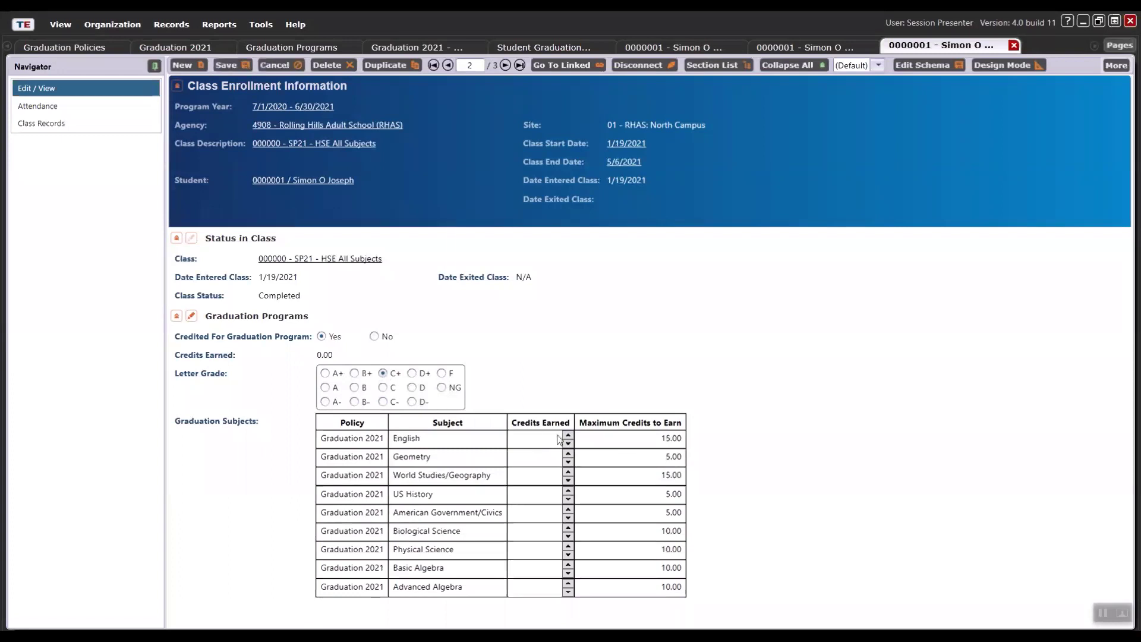
pyautogui.write('10')
pyautogui.press('Tab')
pyautogui.write('10')
pyautogui.click(559, 474)
pyautogui.write('3')
pyautogui.click(560, 494)
pyautogui.write('5')
# Enter credits of 3 for American Government/Civics, 7 for Biological Science, 7 for Physical Science and 1 for Advanced Algebra, and save
pyautogui.click(555, 513)
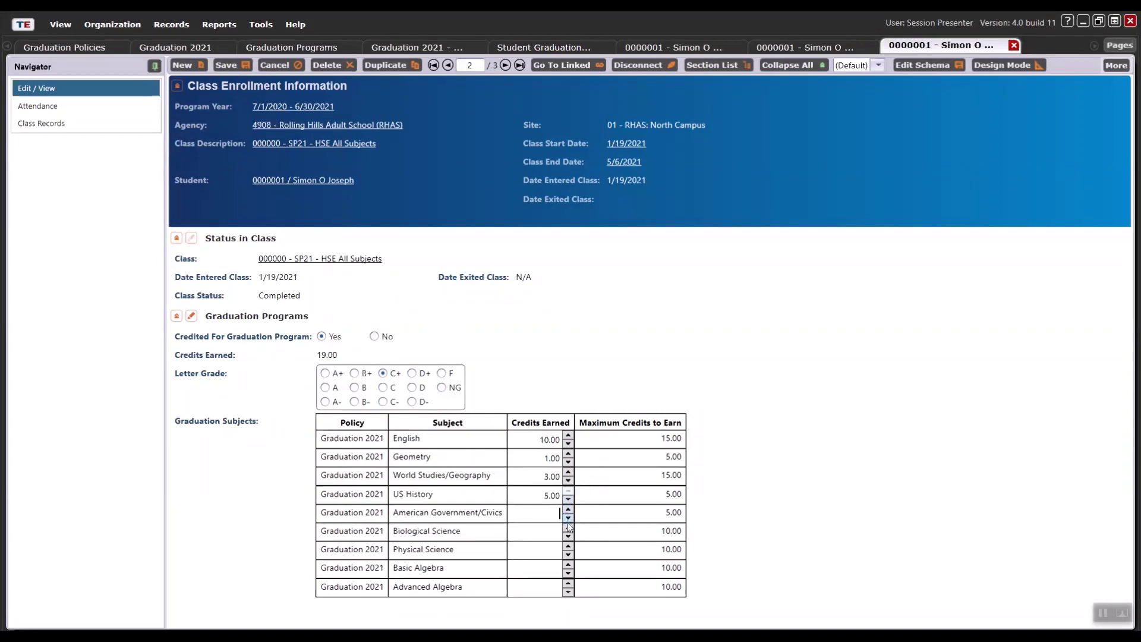
pyautogui.write('3')
pyautogui.click(556, 531)
pyautogui.write('7')
pyautogui.click(555, 553)
pyautogui.write('7')
pyautogui.press('Tab')
pyautogui.click(549, 585)
pyautogui.write('1')
pyautogui.click(559, 397)
pyautogui.click(226, 66)
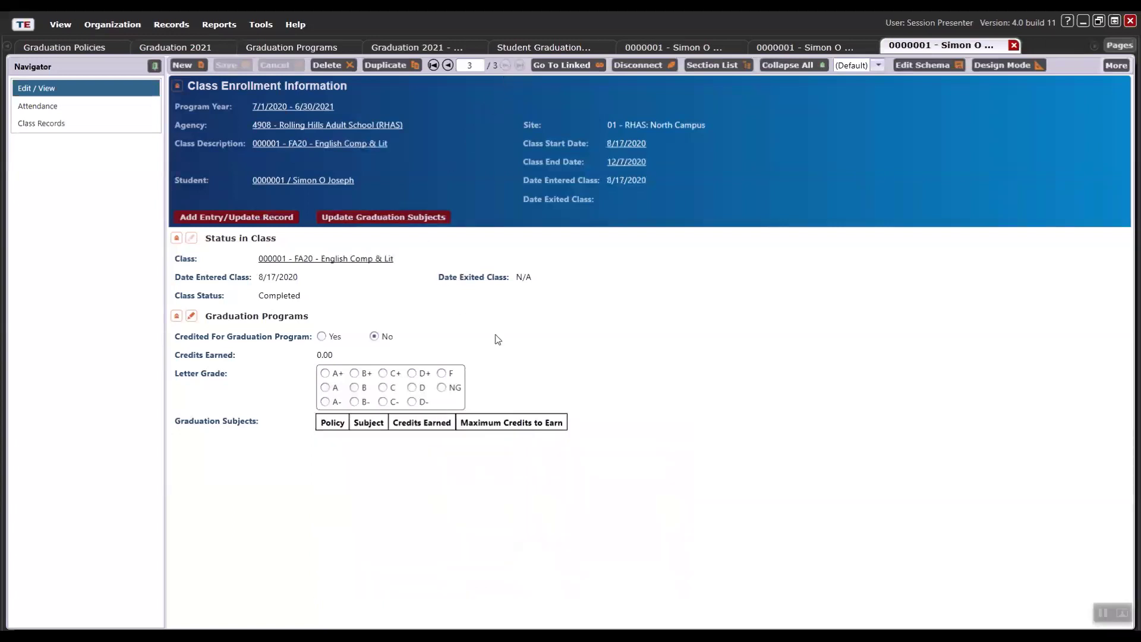
# Credit the English Comp & Lit enrollment toward graduation with 15 English credits and a B+ grade, and save
pyautogui.click(376, 219)
pyautogui.click(473, 436)
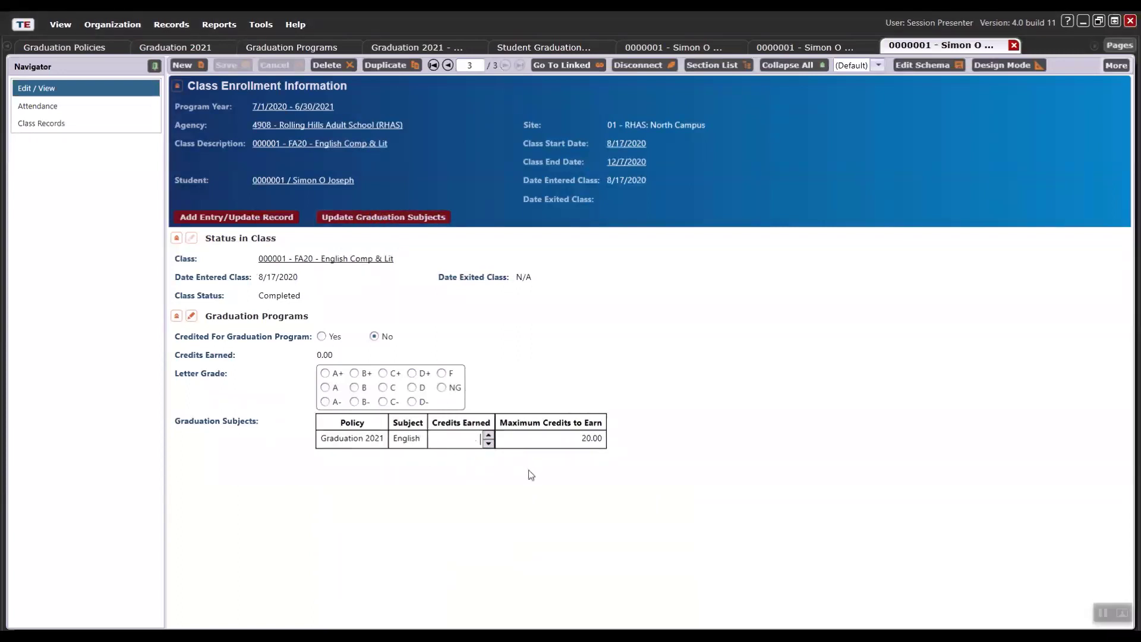
pyautogui.write('15')
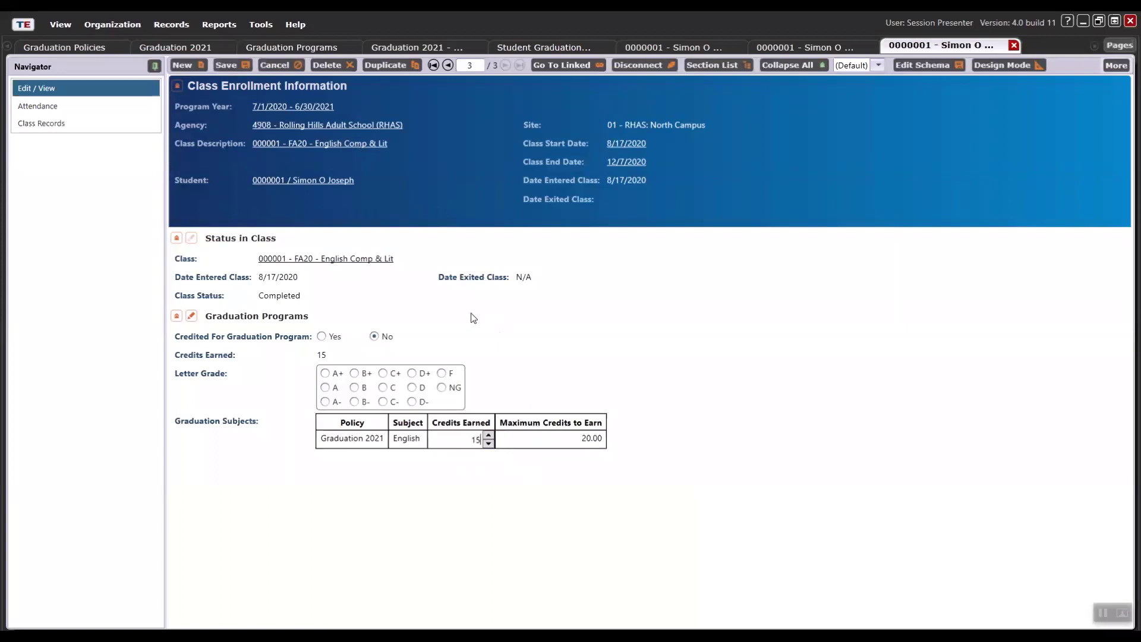
pyautogui.click(321, 337)
pyautogui.click(355, 373)
pyautogui.click(227, 66)
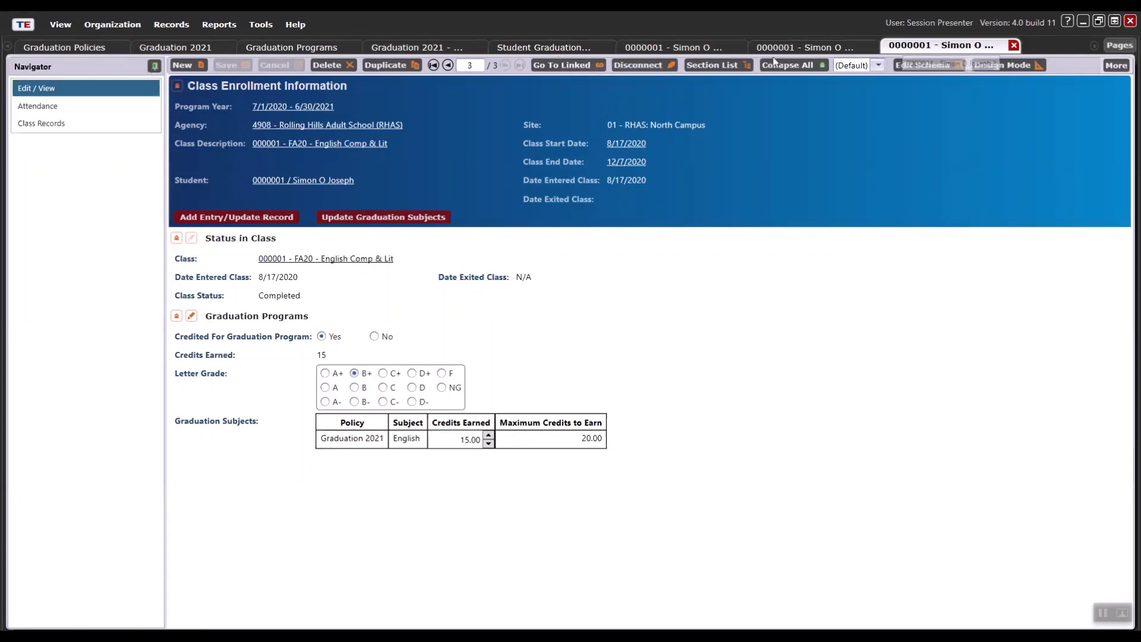
# Start a new student transcript from the graduation transcripts list for the first listed student
pyautogui.click(173, 26)
pyautogui.moveTo(208, 148)
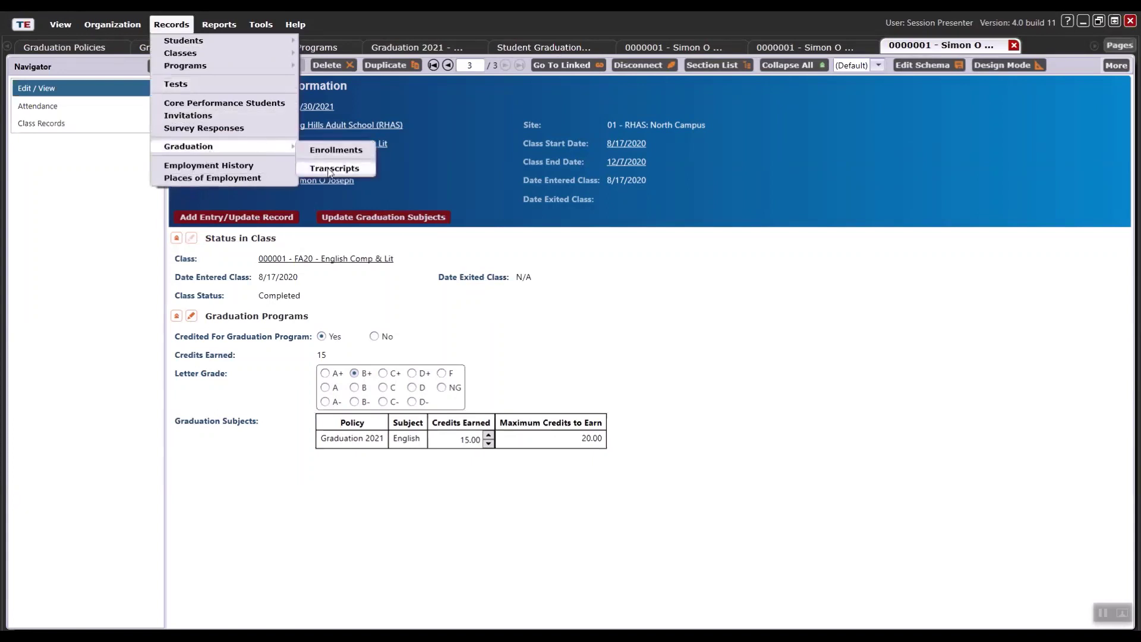
pyautogui.click(329, 170)
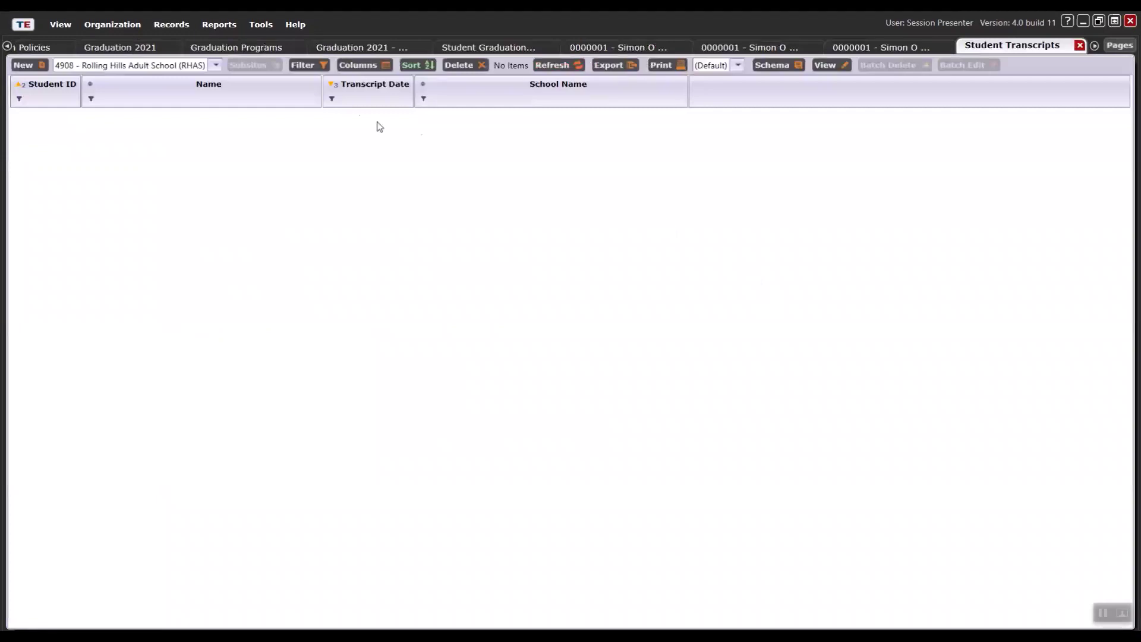
pyautogui.click(24, 65)
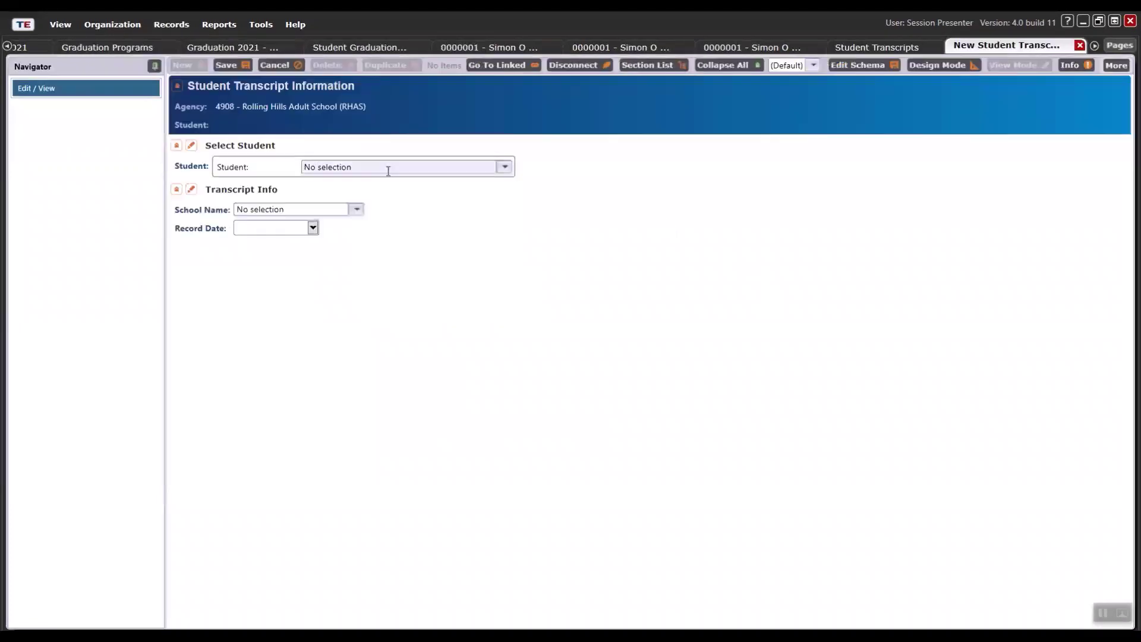
pyautogui.click(505, 167)
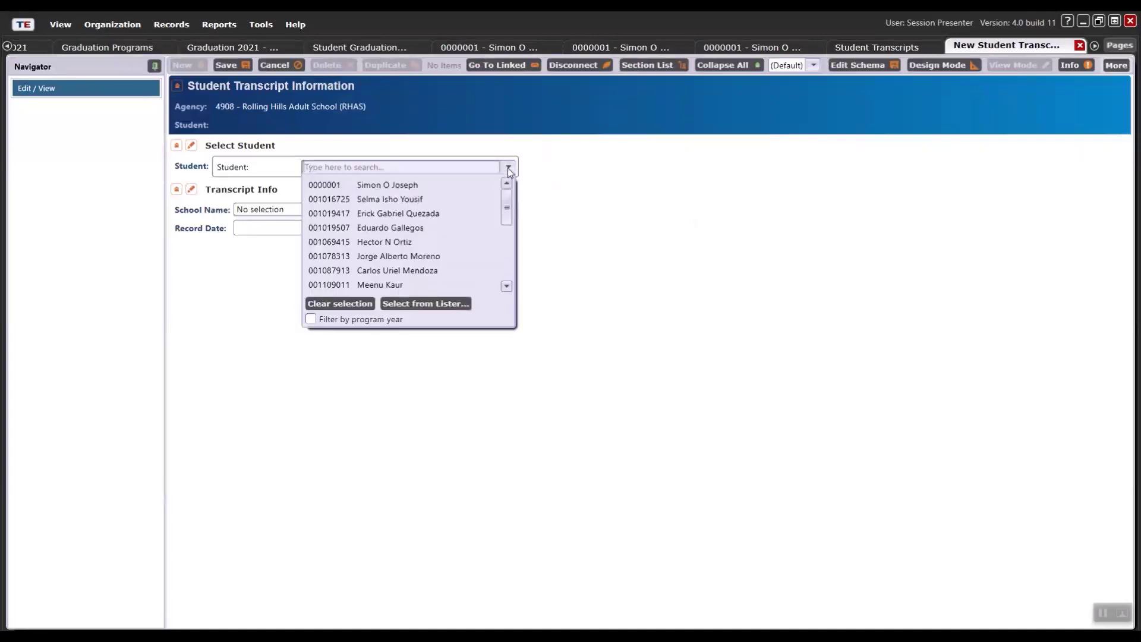
pyautogui.click(409, 185)
# Add a new school named Alta Vista as the transcript's school
pyautogui.click(357, 210)
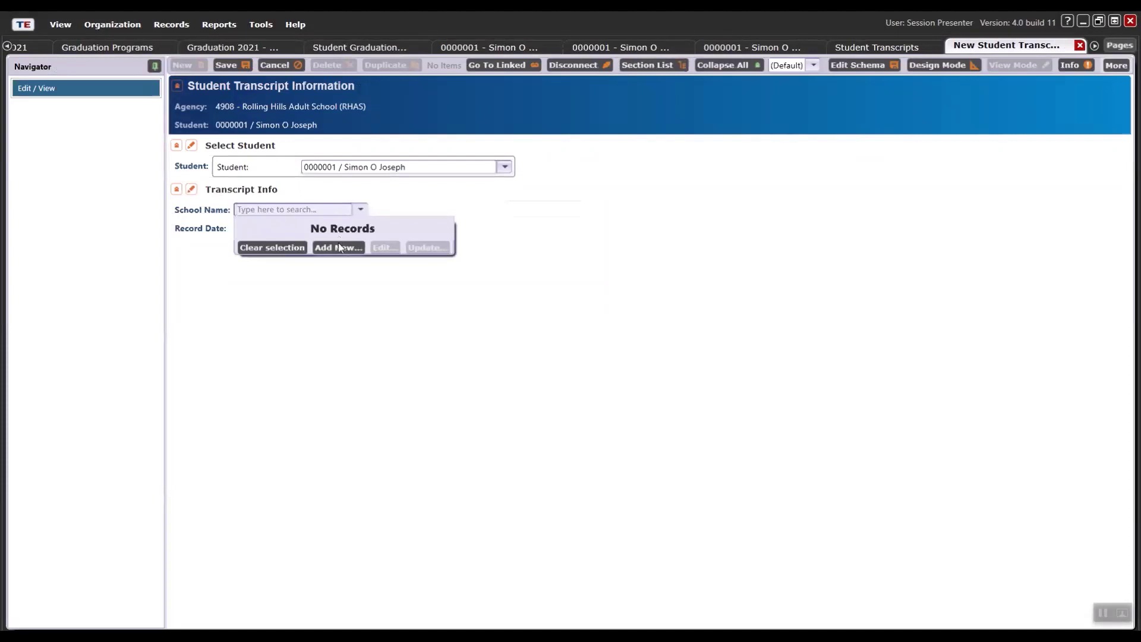
pyautogui.click(338, 247)
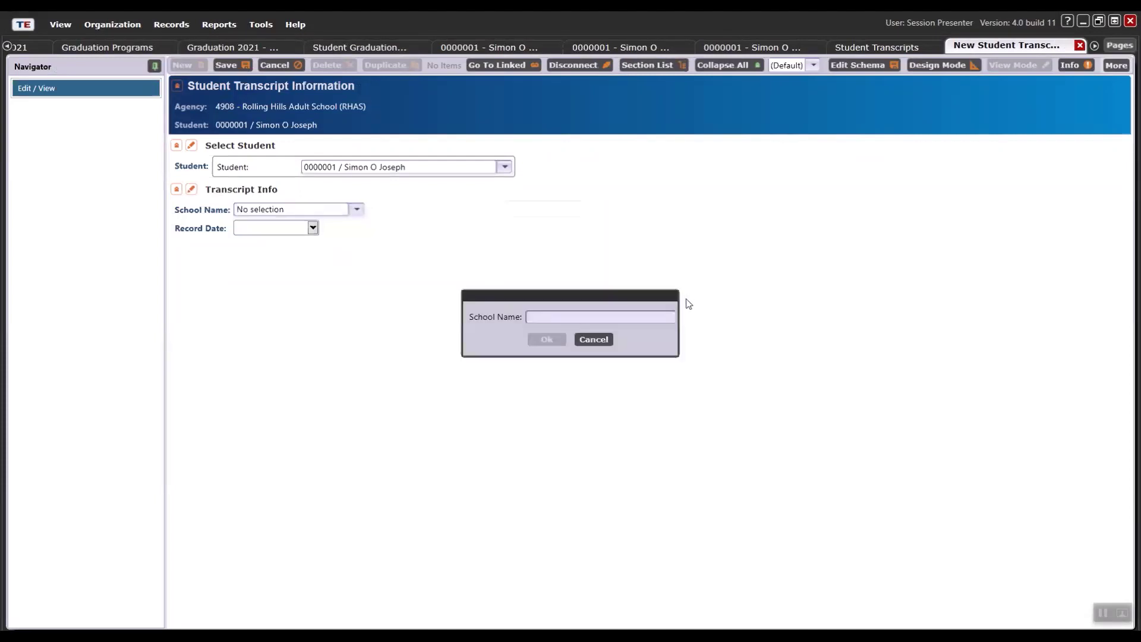
pyautogui.write('Alta Vui')
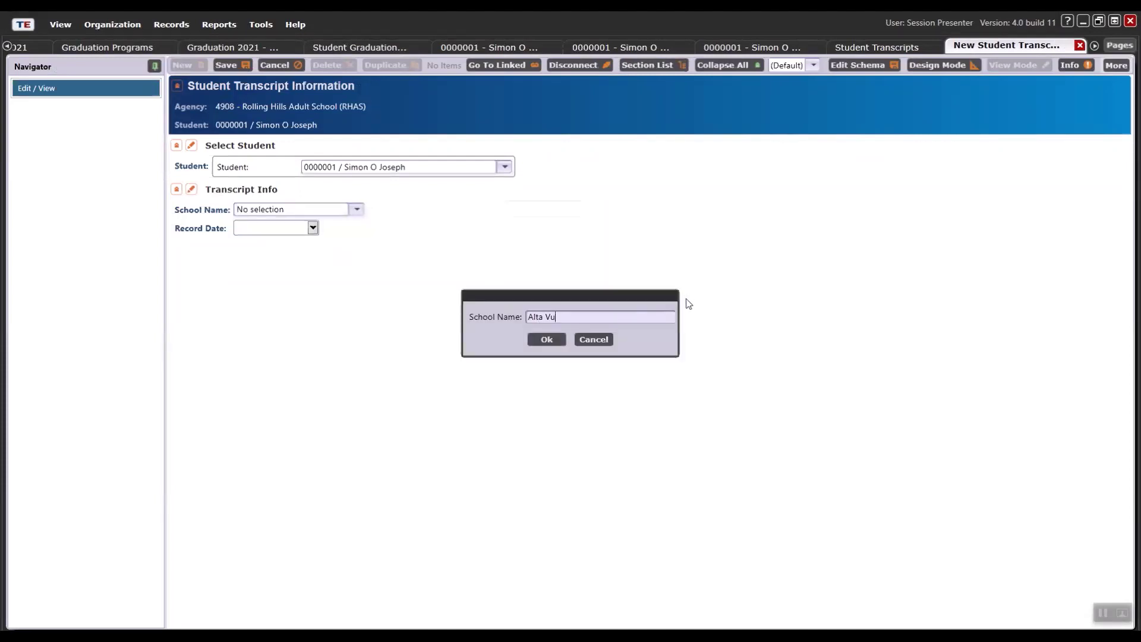
pyautogui.write('sta')
pyautogui.click(547, 340)
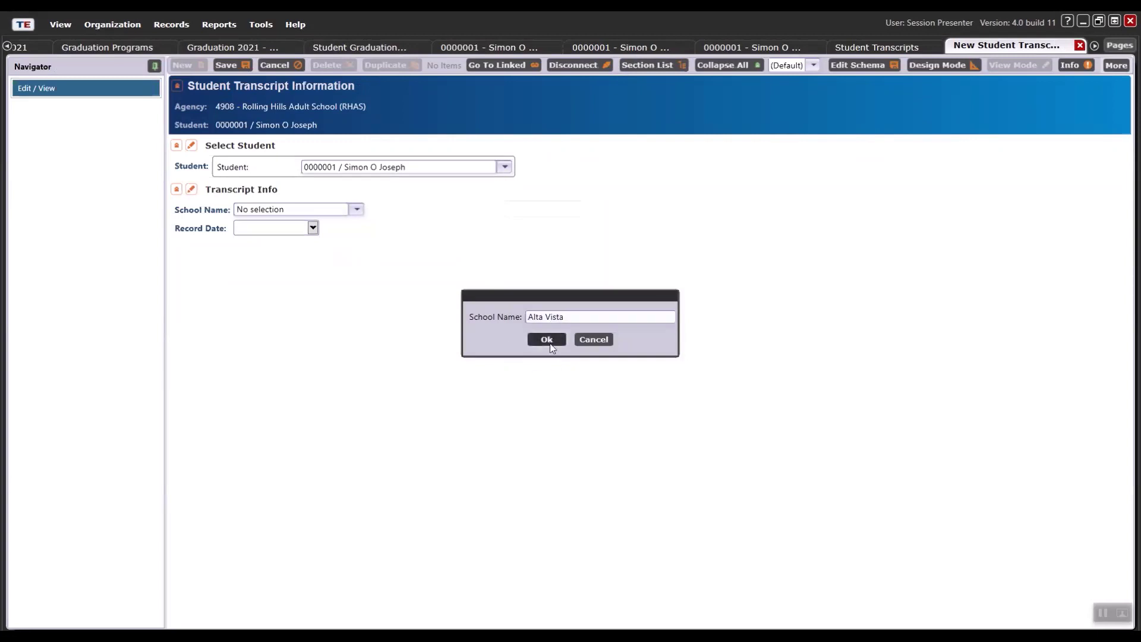
# Set the transcript's record date to 1/1/2021 and save the transcript
pyautogui.click(312, 229)
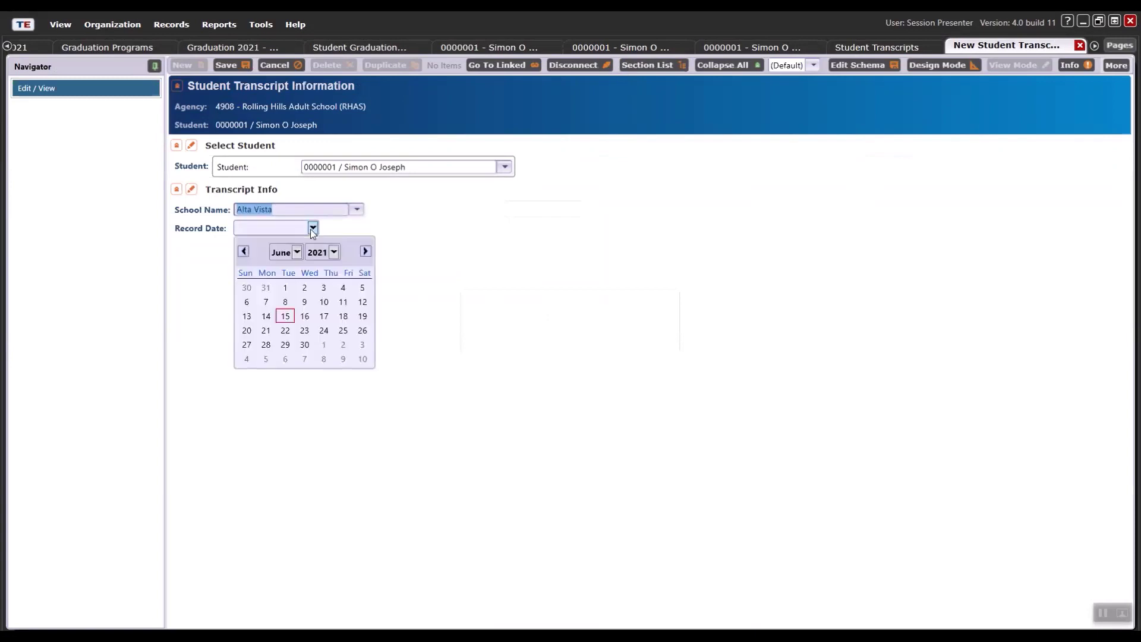
pyautogui.click(287, 252)
pyautogui.click(290, 269)
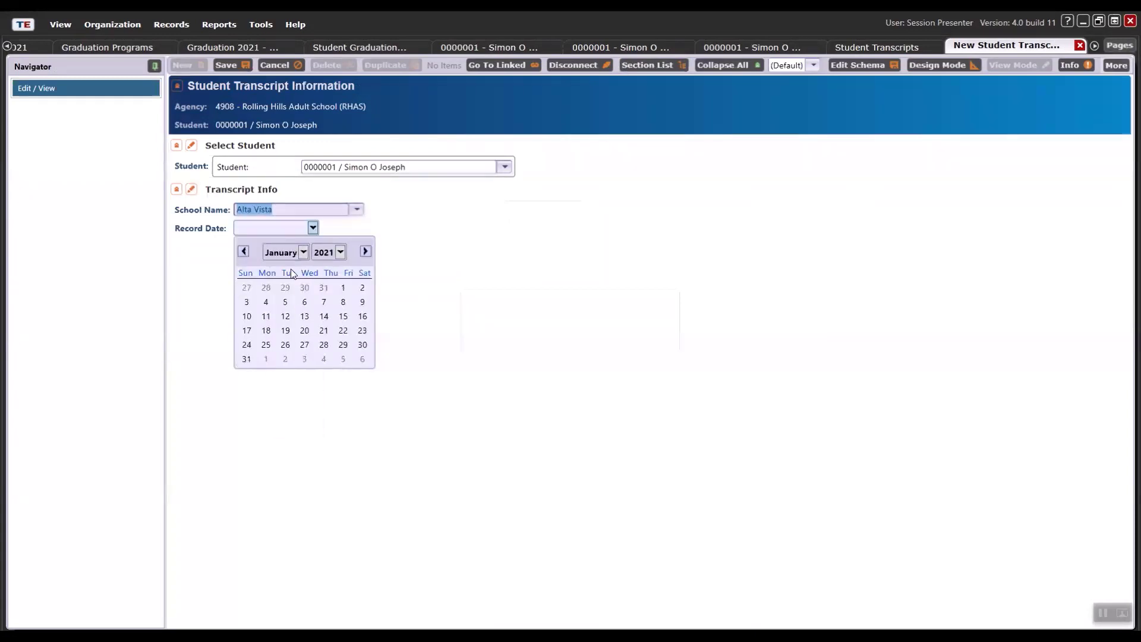
pyautogui.click(343, 288)
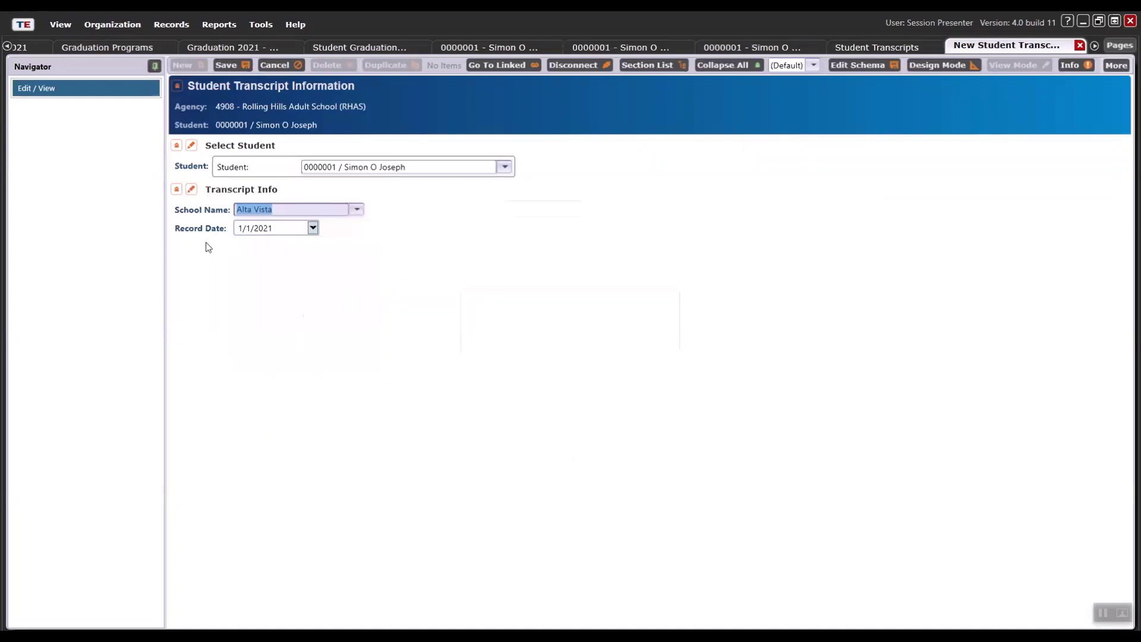
pyautogui.click(228, 66)
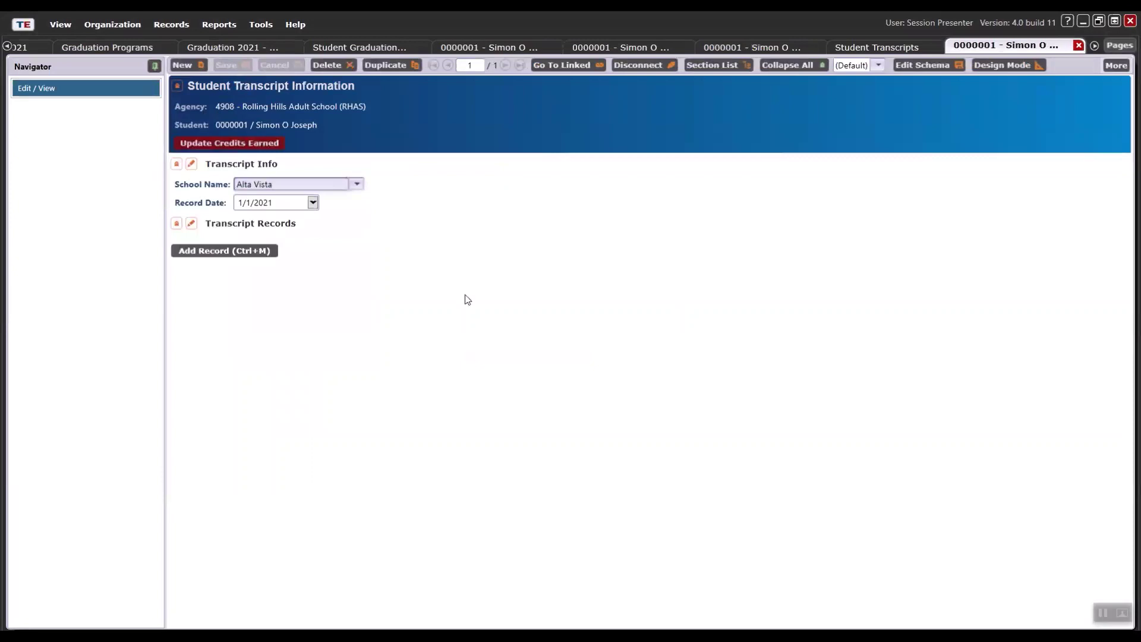
# Add a transcript record for the Graduation 2021 subject Geometry with 15 credits earned
pyautogui.click(236, 252)
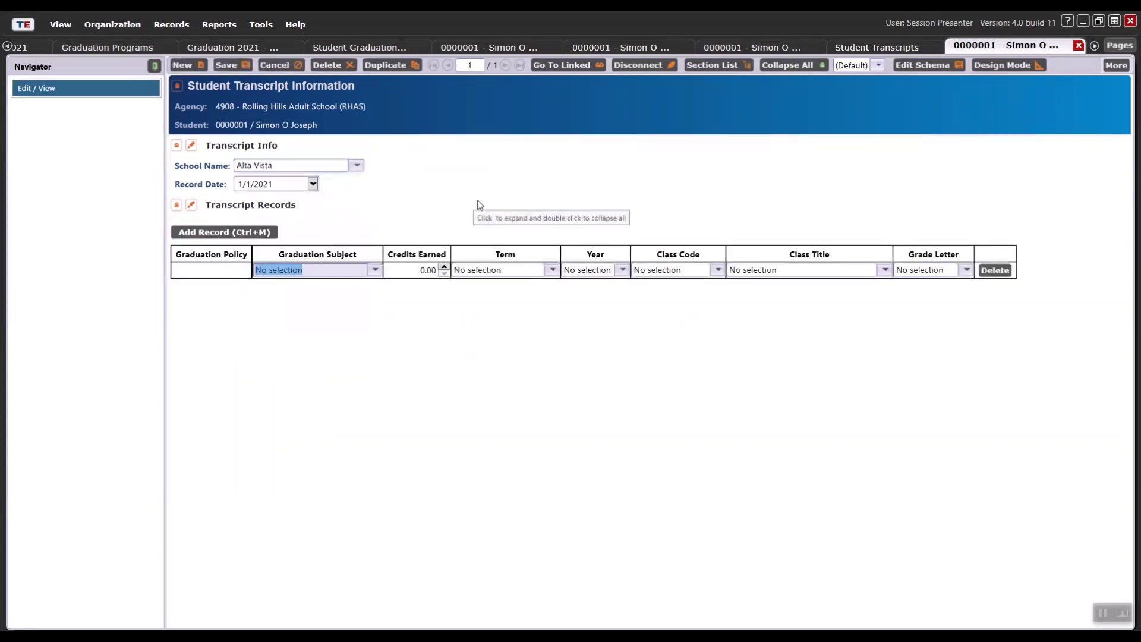
pyautogui.click(378, 271)
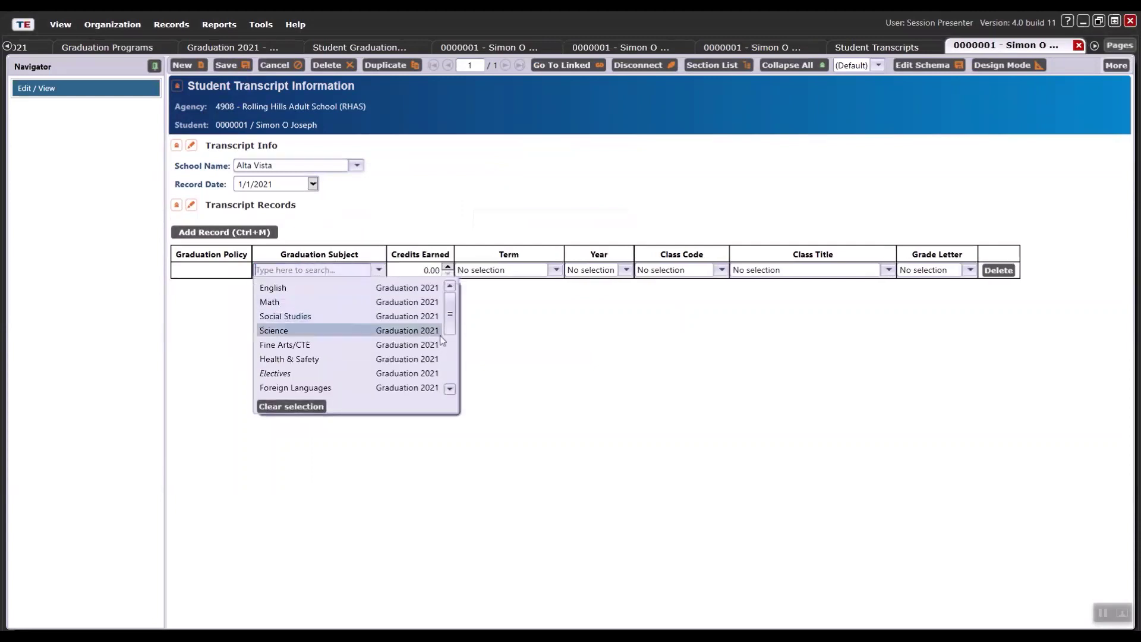
pyautogui.scroll(-3, 338, 354)
pyautogui.click(290, 302)
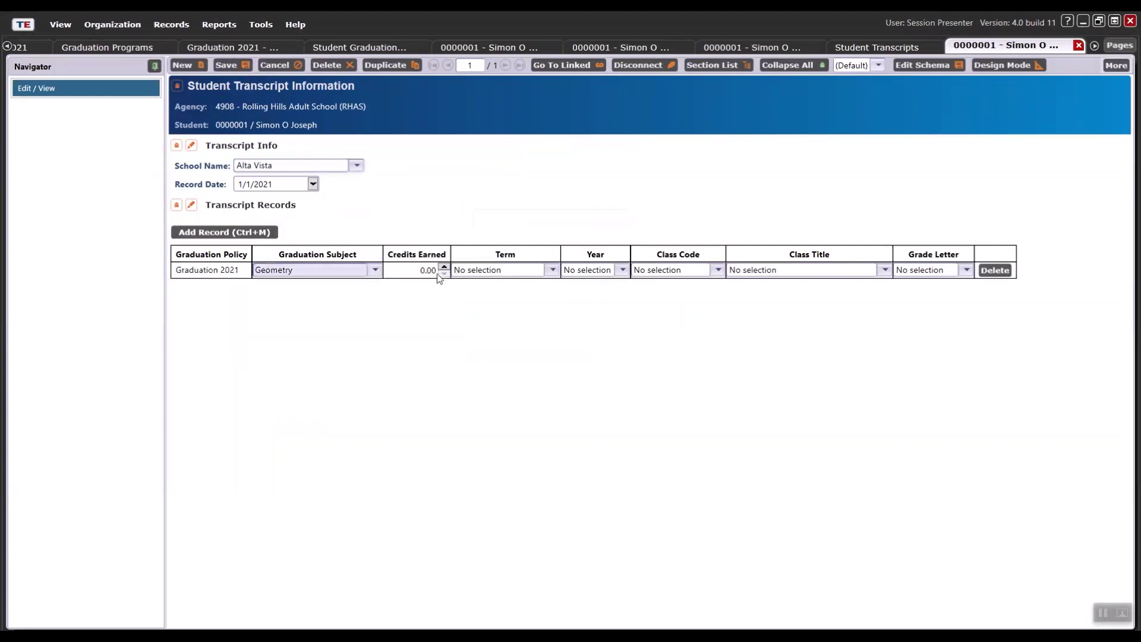
pyautogui.click(417, 271)
pyautogui.write('155')
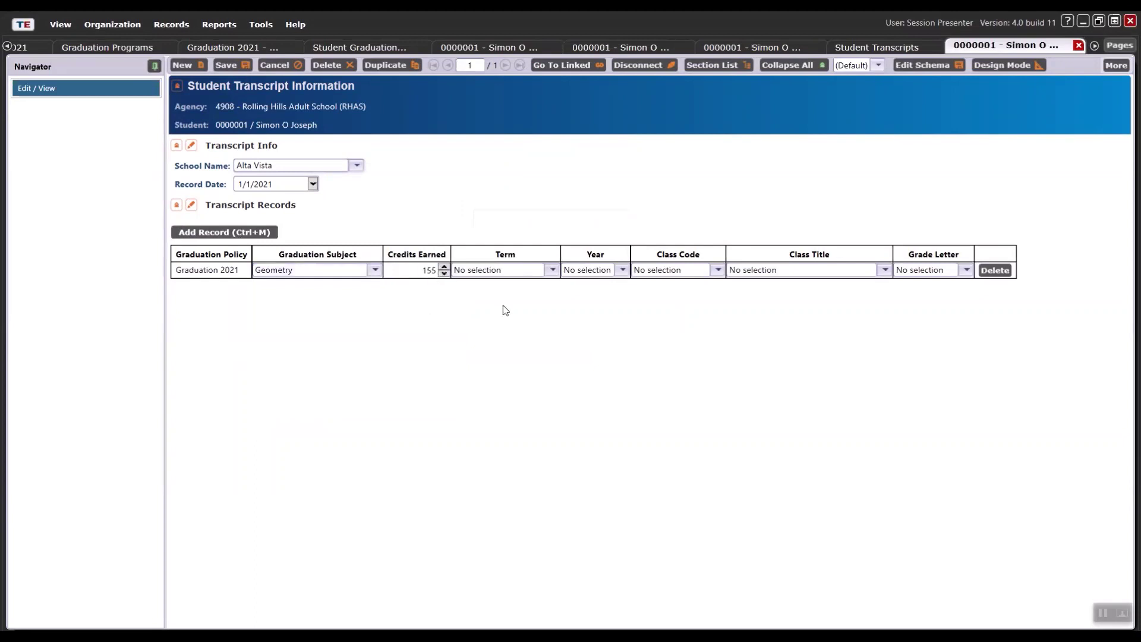
pyautogui.press('BackSpace')
pyautogui.press('Tab')
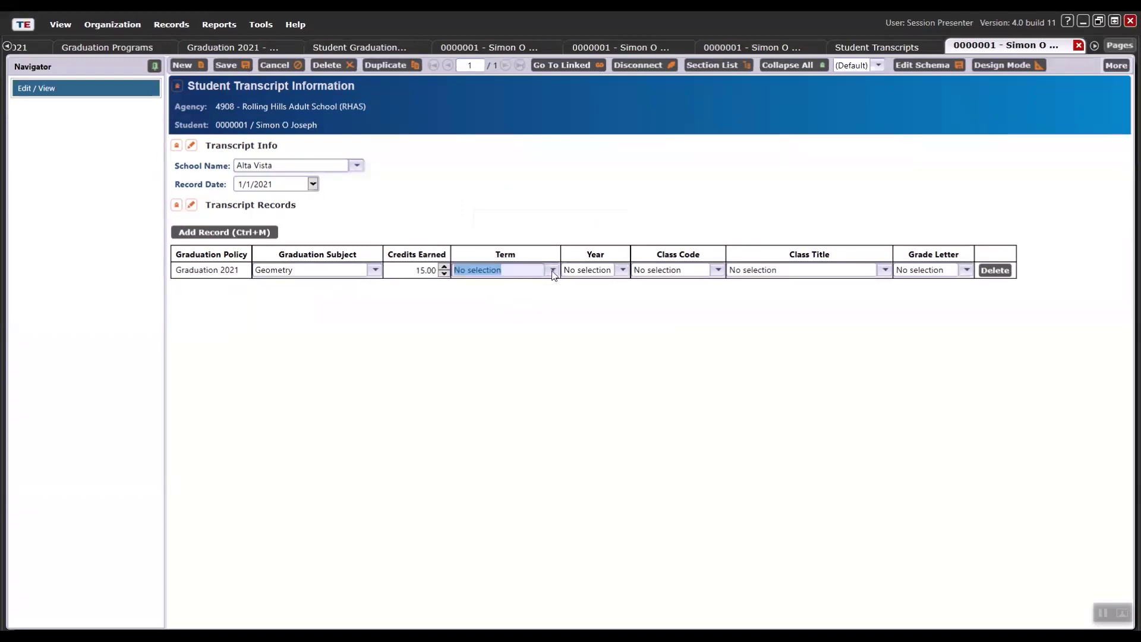
# Add Fall as a new term for the Geometry record and set its year to 2019
pyautogui.click(552, 271)
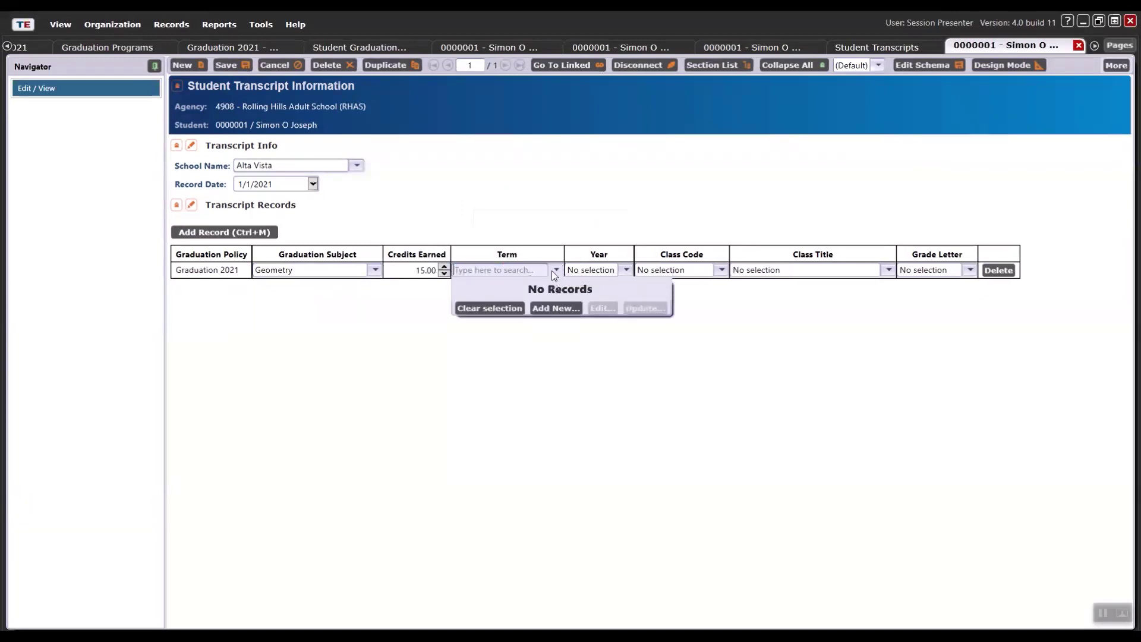
pyautogui.click(561, 309)
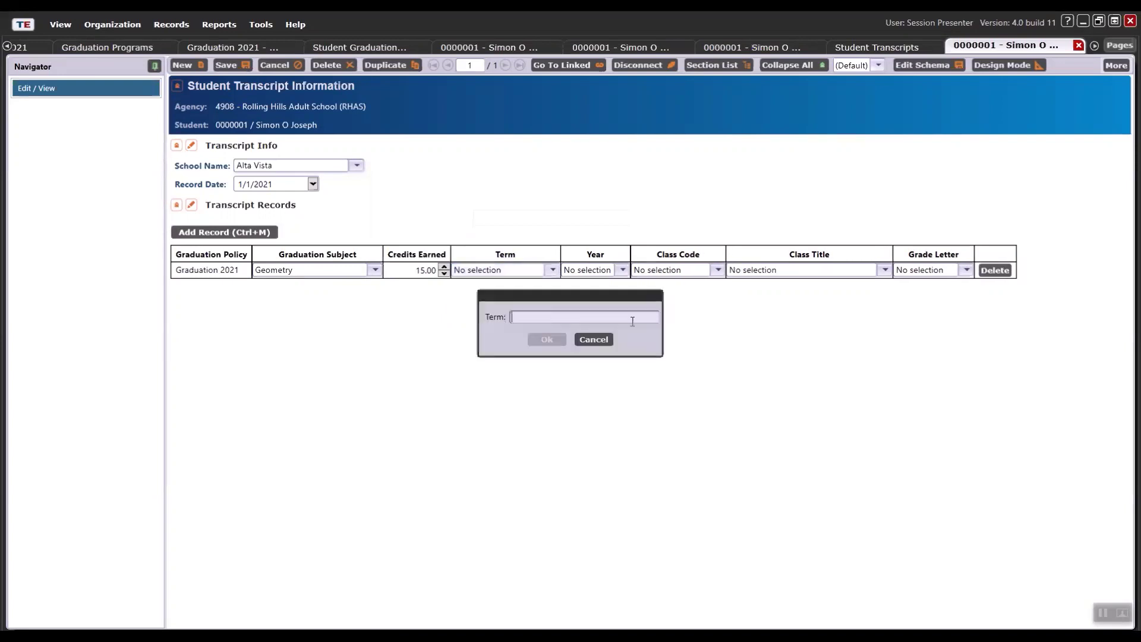
pyautogui.write('Fall')
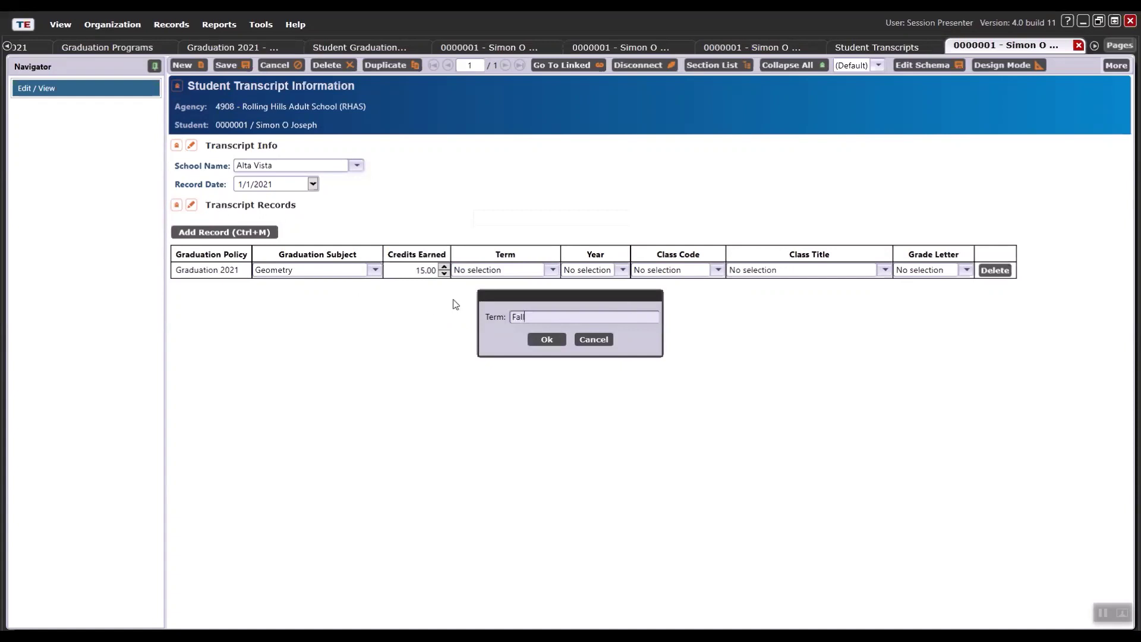
pyautogui.click(539, 344)
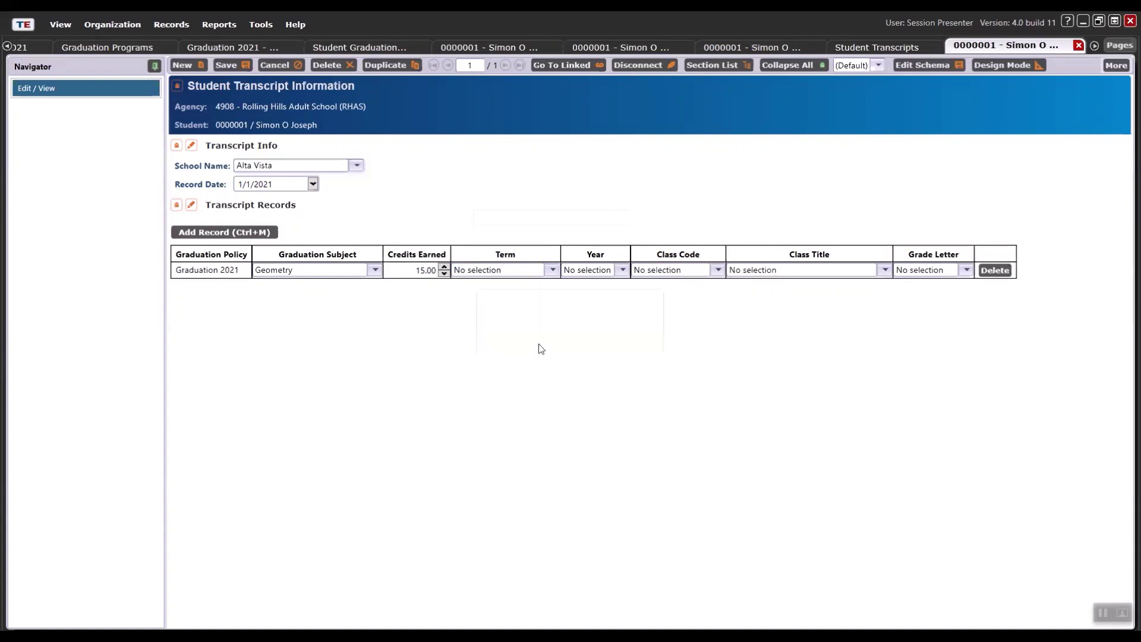
pyautogui.click(620, 273)
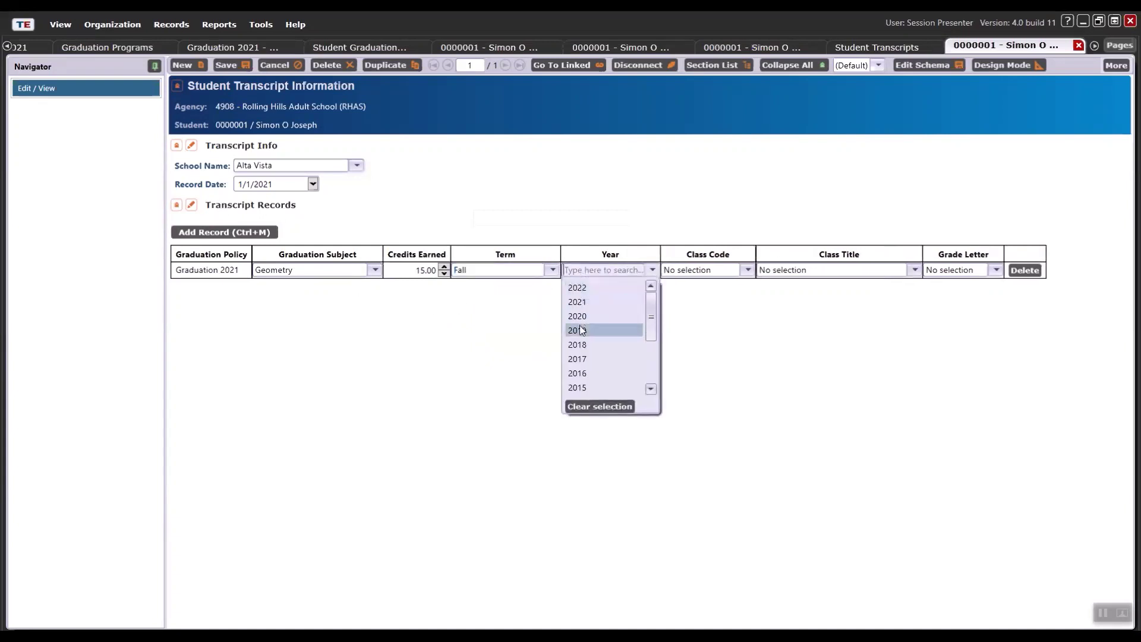
pyautogui.click(611, 321)
# Add 1200 as a new class code for the Geometry record
pyautogui.click(666, 270)
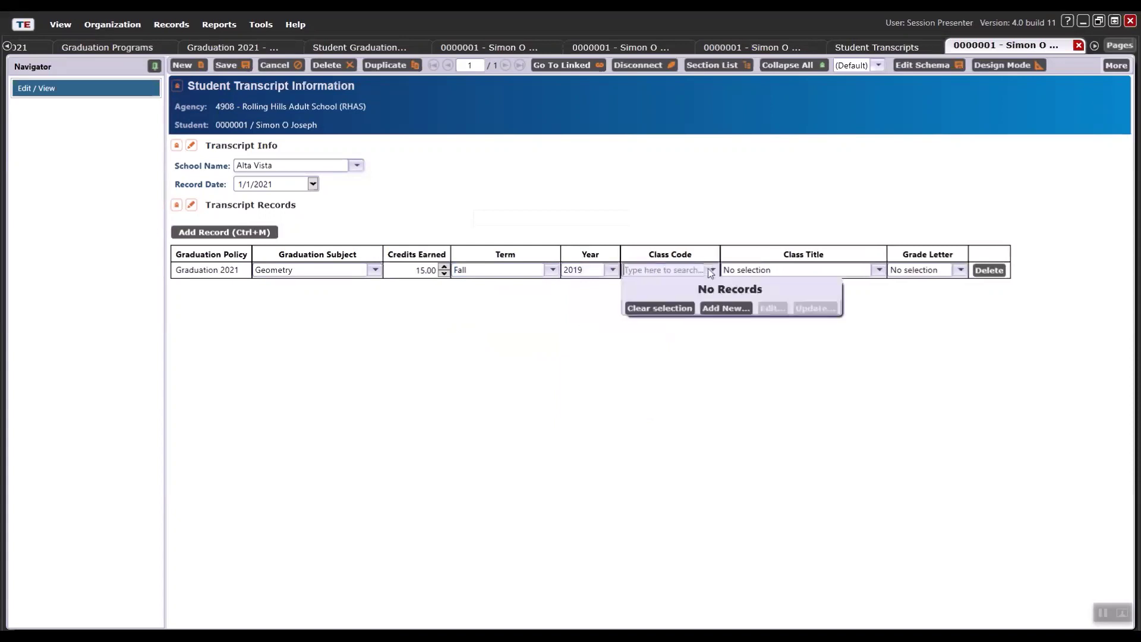
pyautogui.click(723, 309)
pyautogui.write('120')
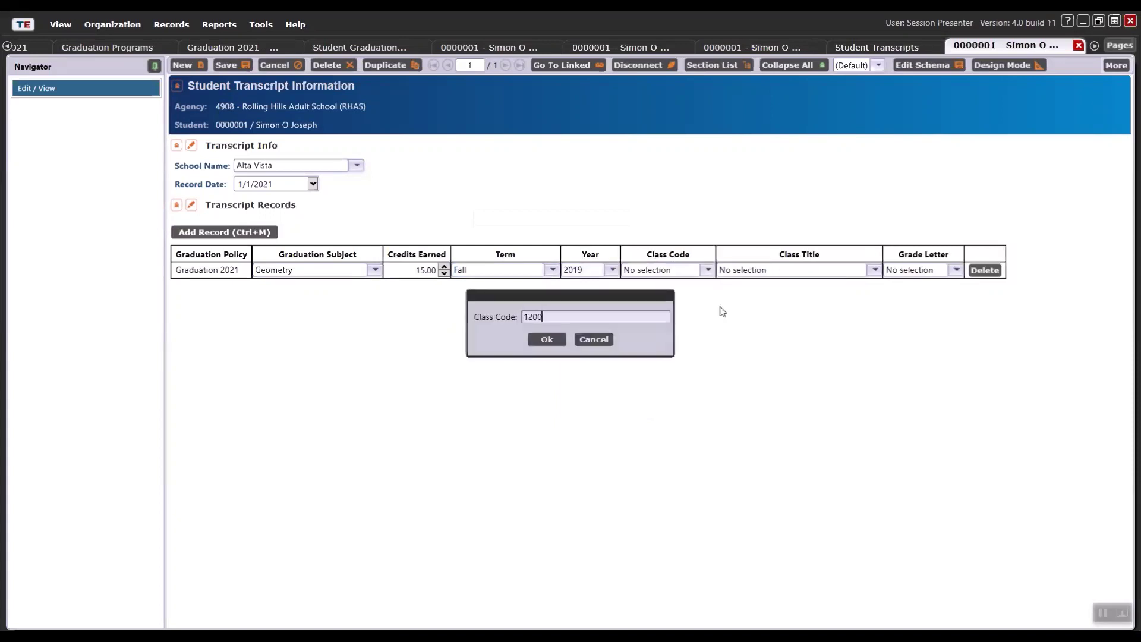
pyautogui.write('0')
pyautogui.click(547, 339)
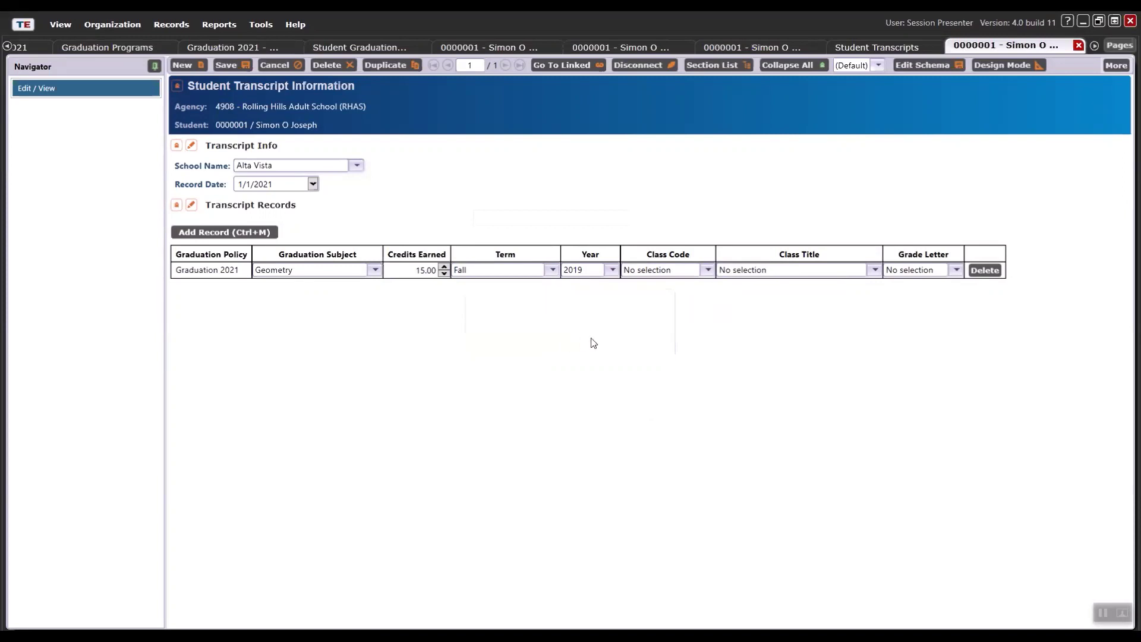
# Add Graduation Topics as a new class title for the Geometry record and give it a B grade
pyautogui.click(875, 270)
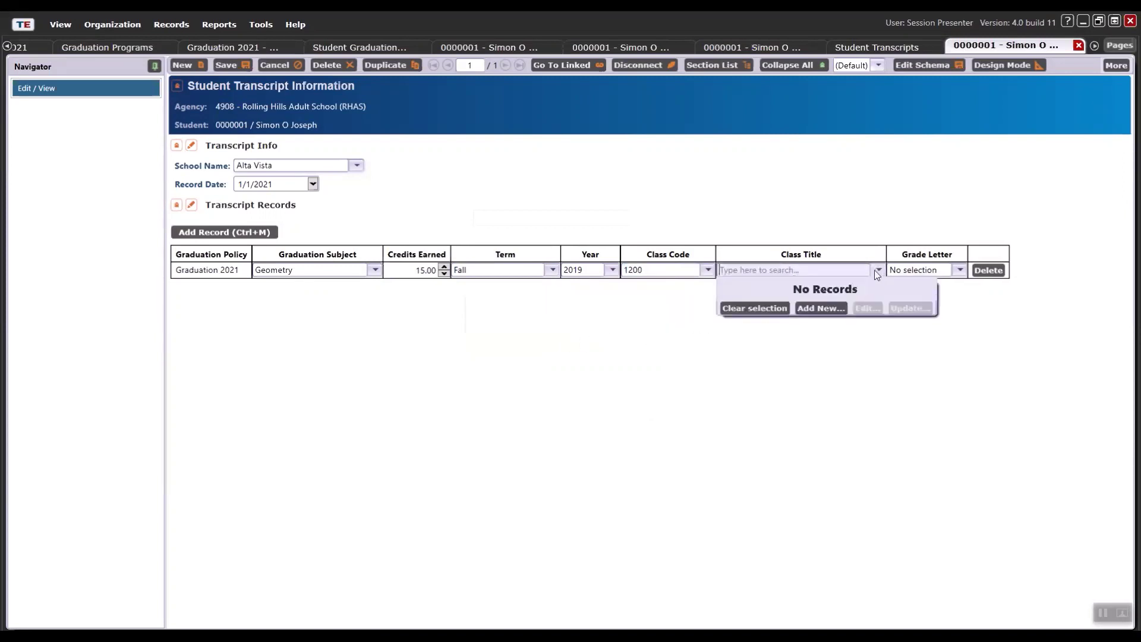
pyautogui.click(819, 309)
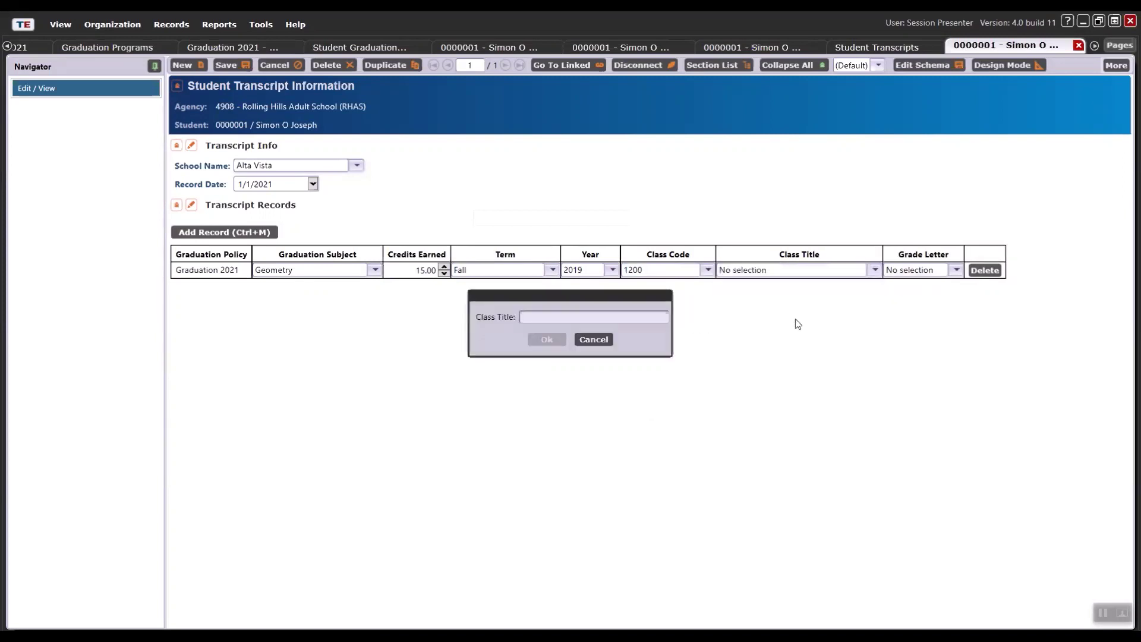
pyautogui.write('Graduation Tio')
pyautogui.press('BackSpace')
pyautogui.press('BackSpace')
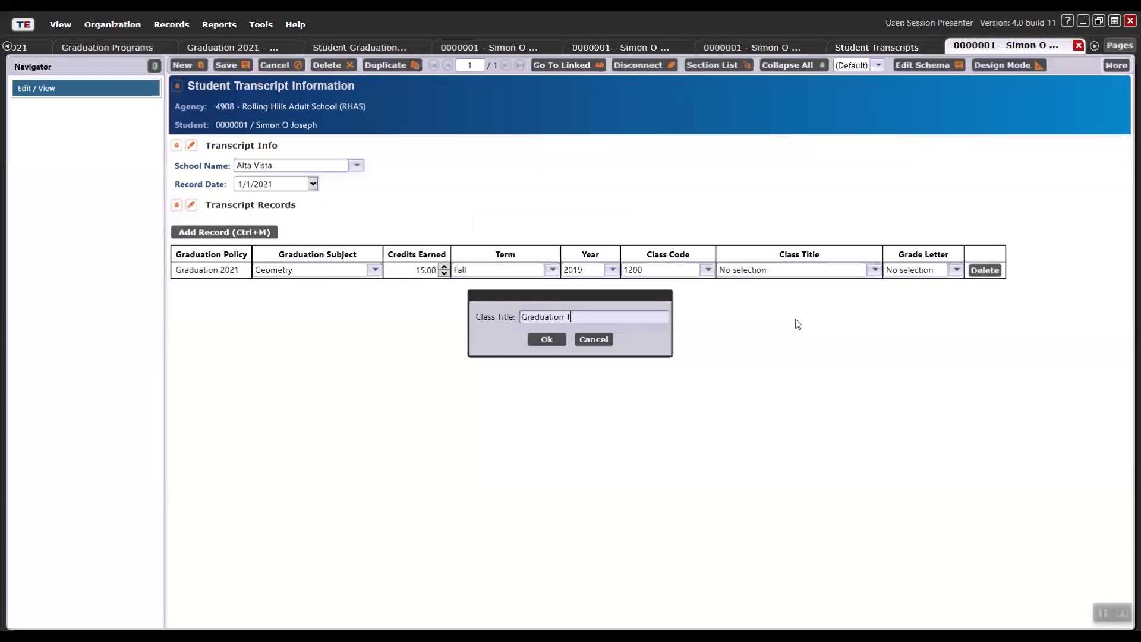
pyautogui.click(547, 340)
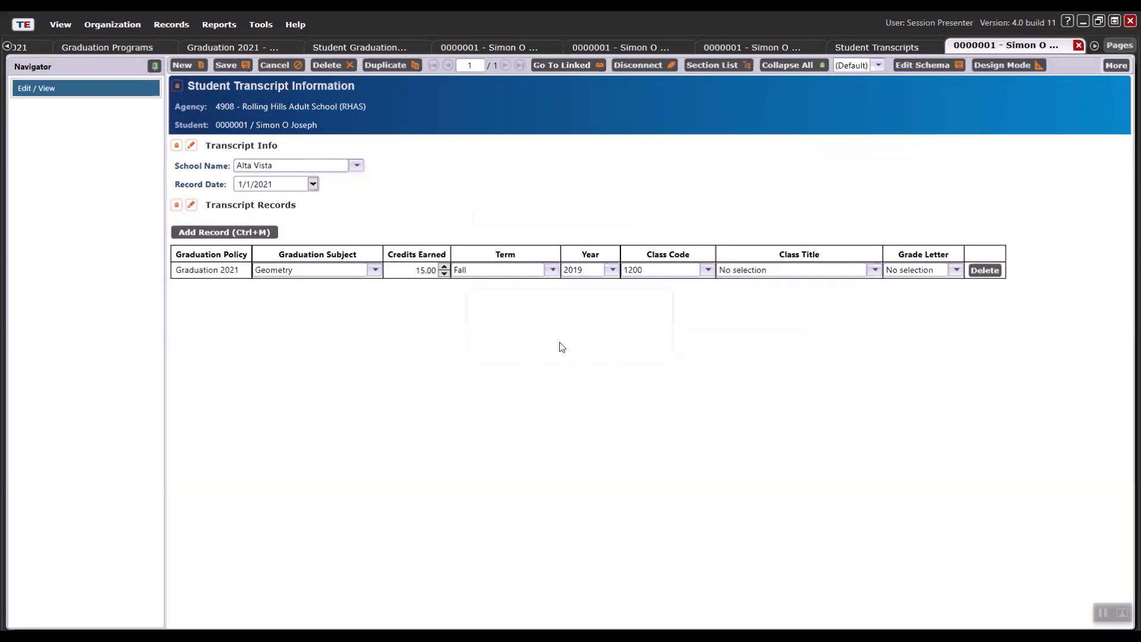
pyautogui.click(957, 271)
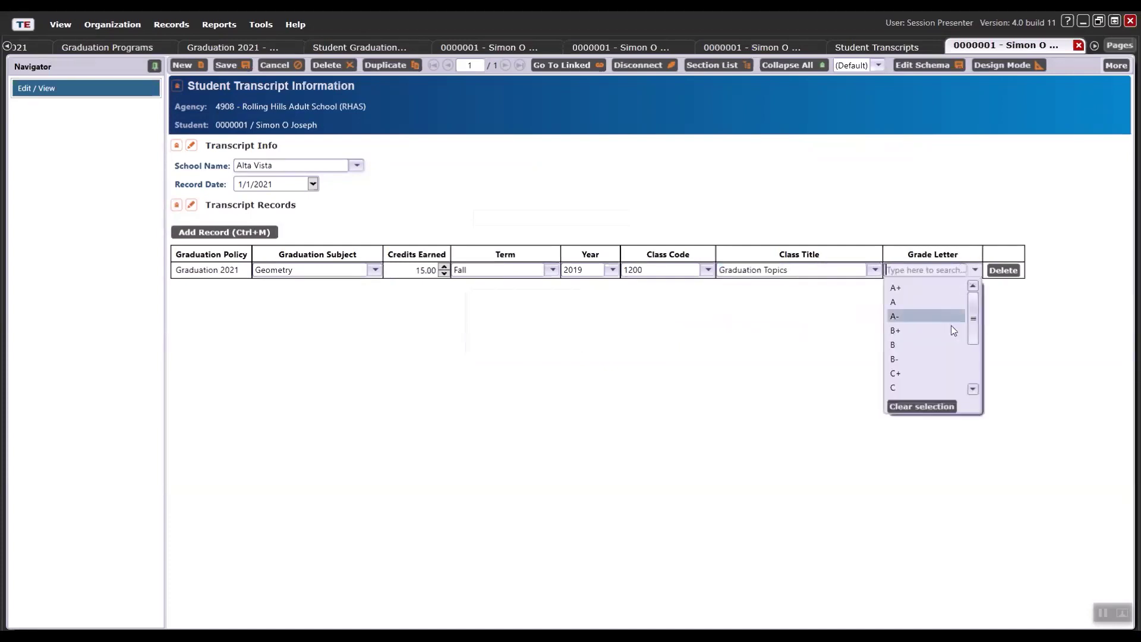
pyautogui.click(904, 345)
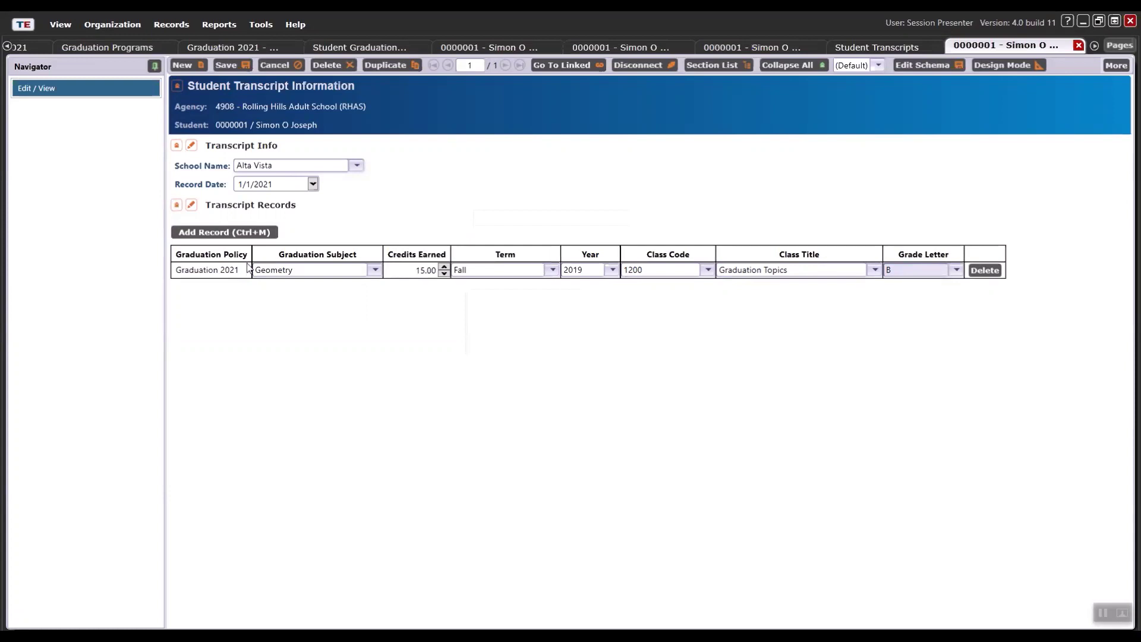
# Add a second transcript record for the subject English with 10 credits earned
pyautogui.click(214, 232)
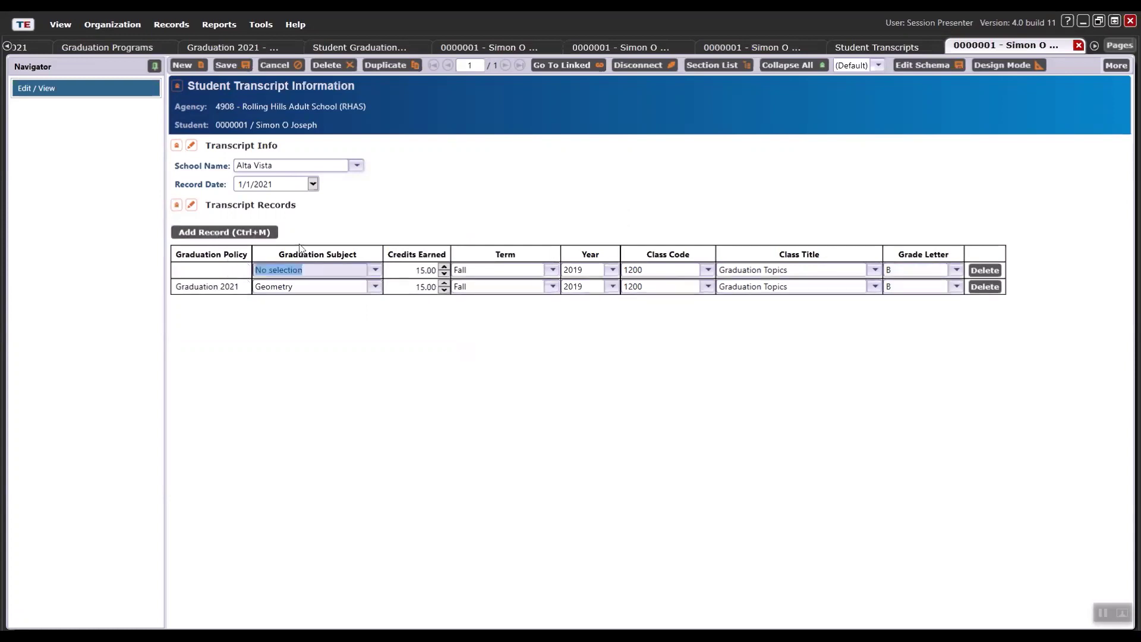
pyautogui.click(376, 270)
pyautogui.click(289, 284)
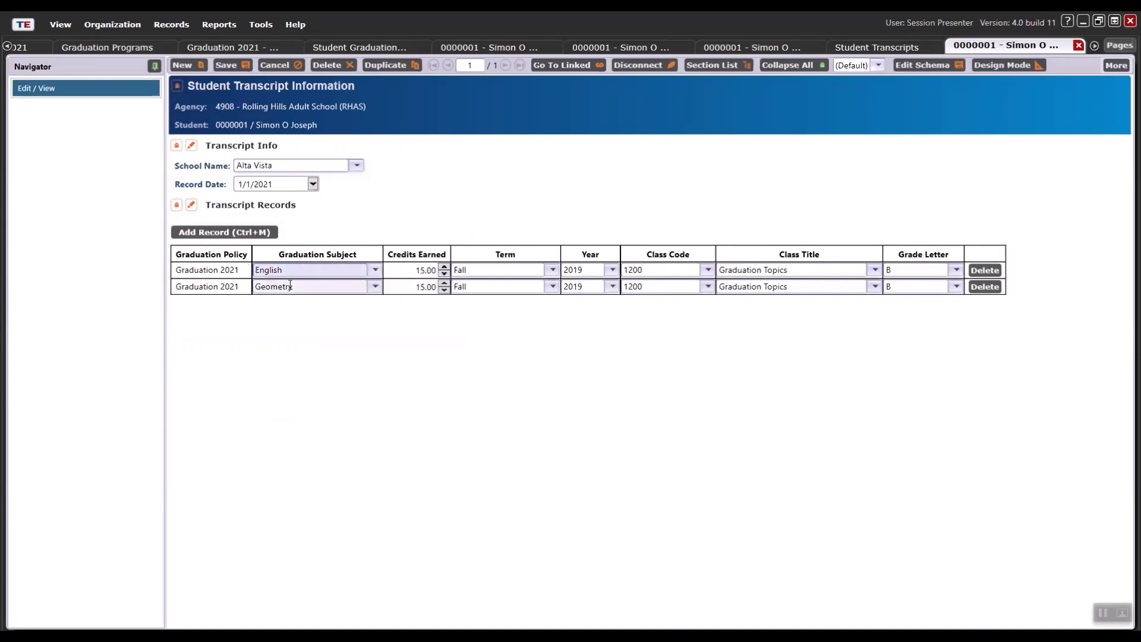
pyautogui.click(425, 270)
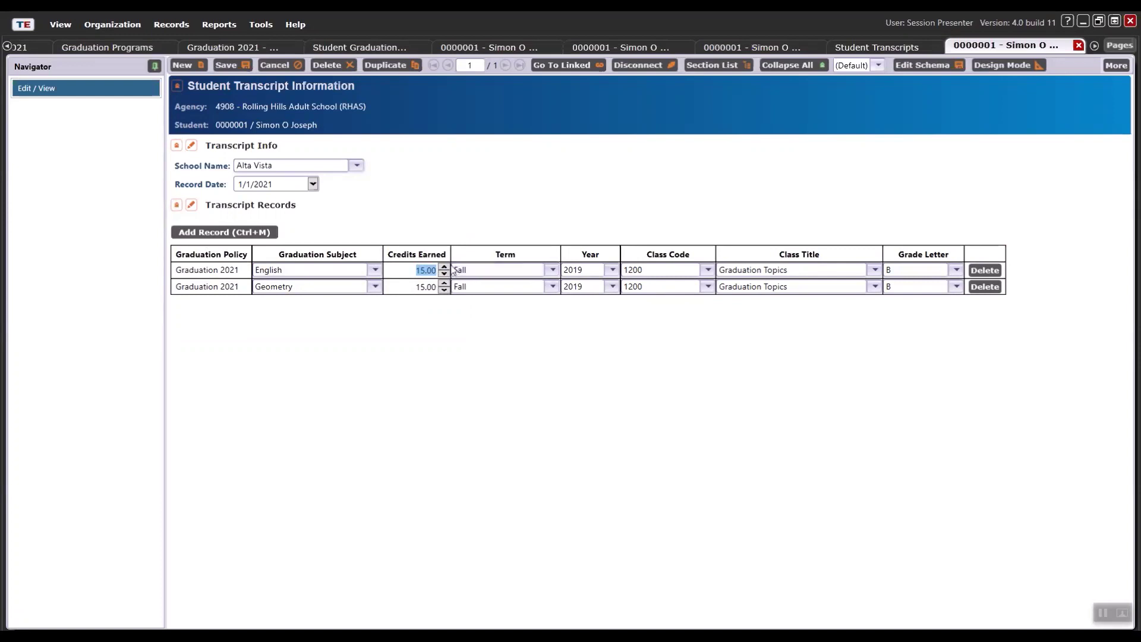
pyautogui.write('10')
pyautogui.press('Tab')
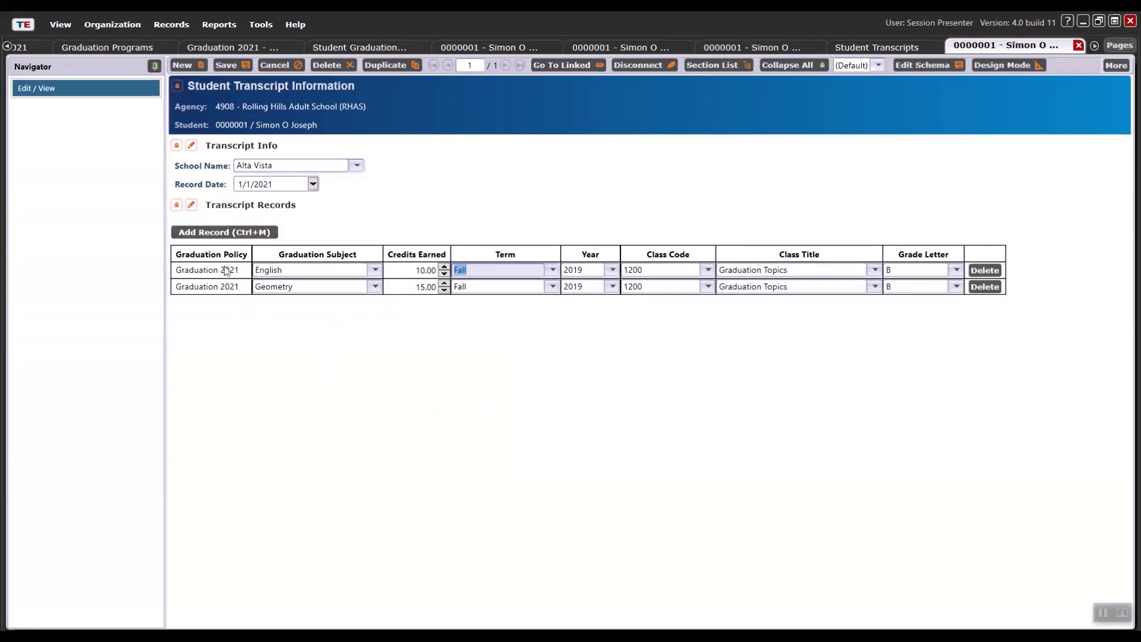
# Add a third transcript record for the subject US History with 3 credits earned
pyautogui.hotkey('ctrl', 'm')
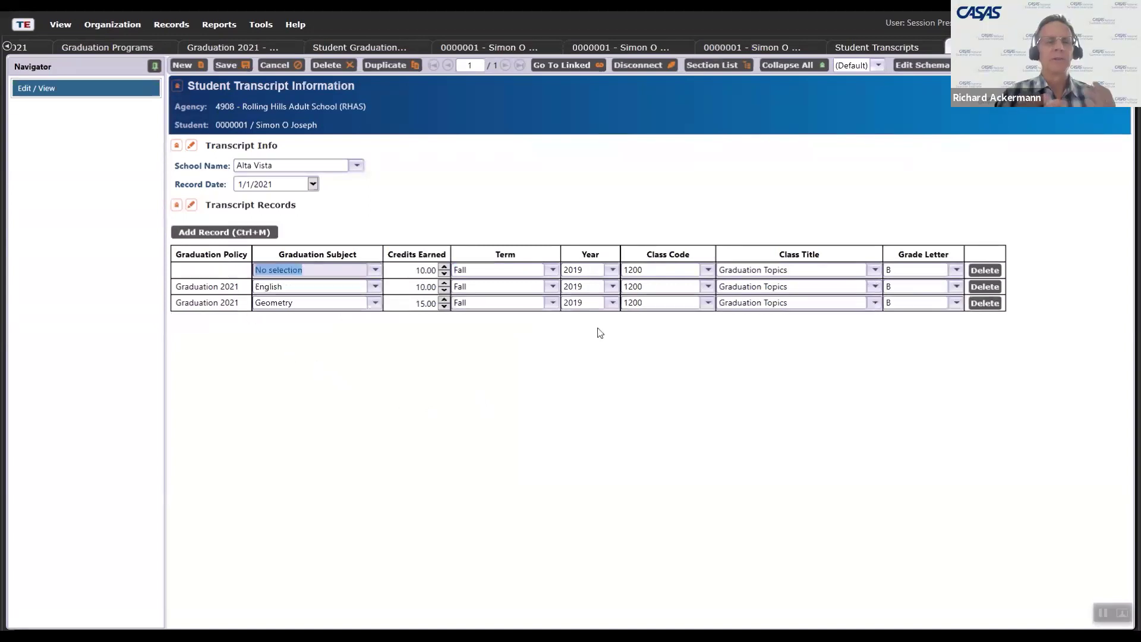
pyautogui.write('U')
pyautogui.press('Return')
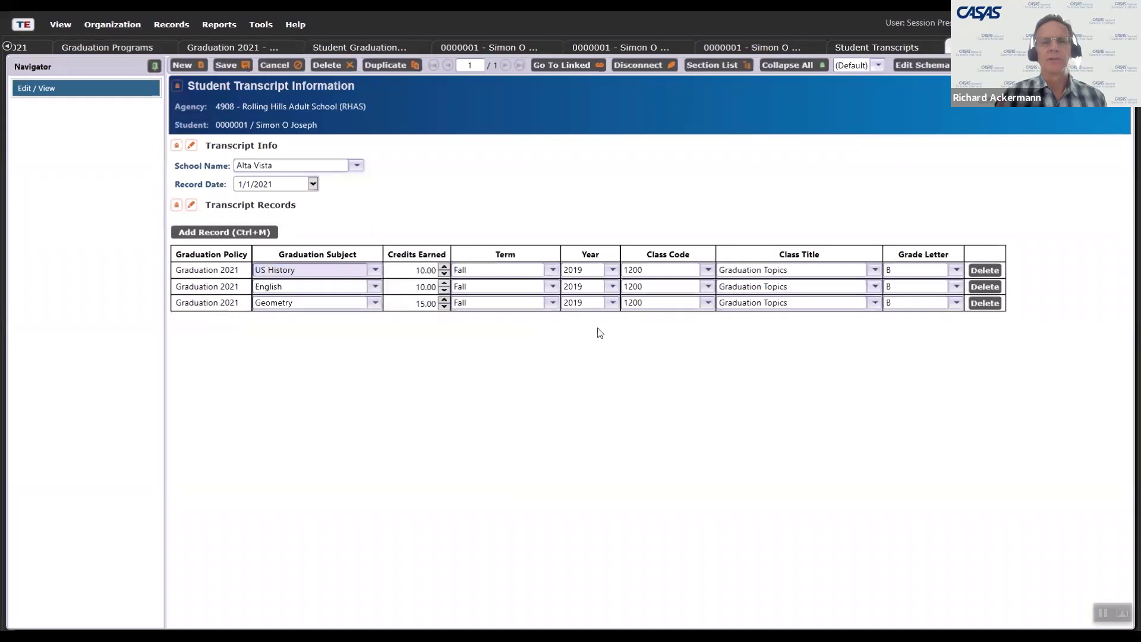
pyautogui.press('Tab')
pyautogui.write('3')
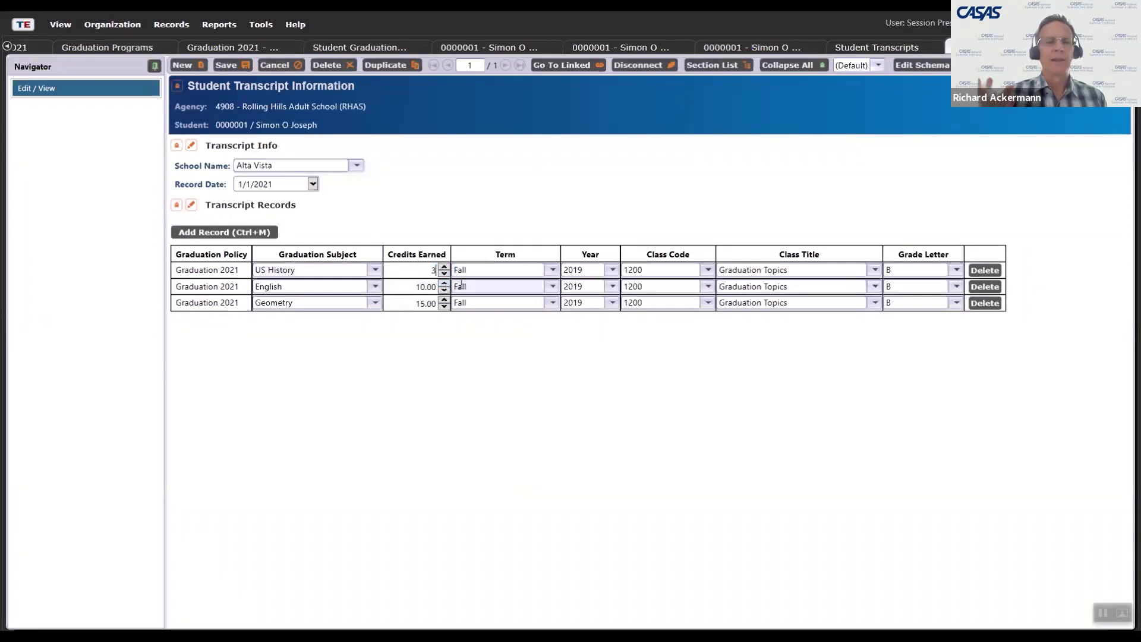
pyautogui.press('Tab')
# Add Spring as a new term for the US History record and set its year to 2020
pyautogui.click(552, 271)
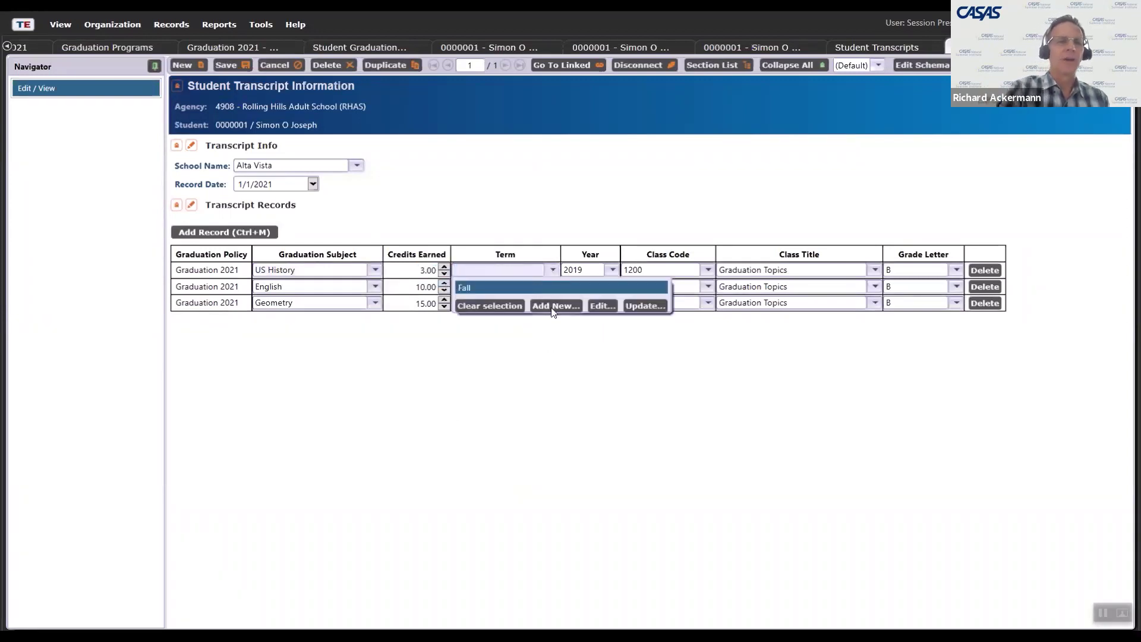
pyautogui.click(553, 308)
pyautogui.write('Spring')
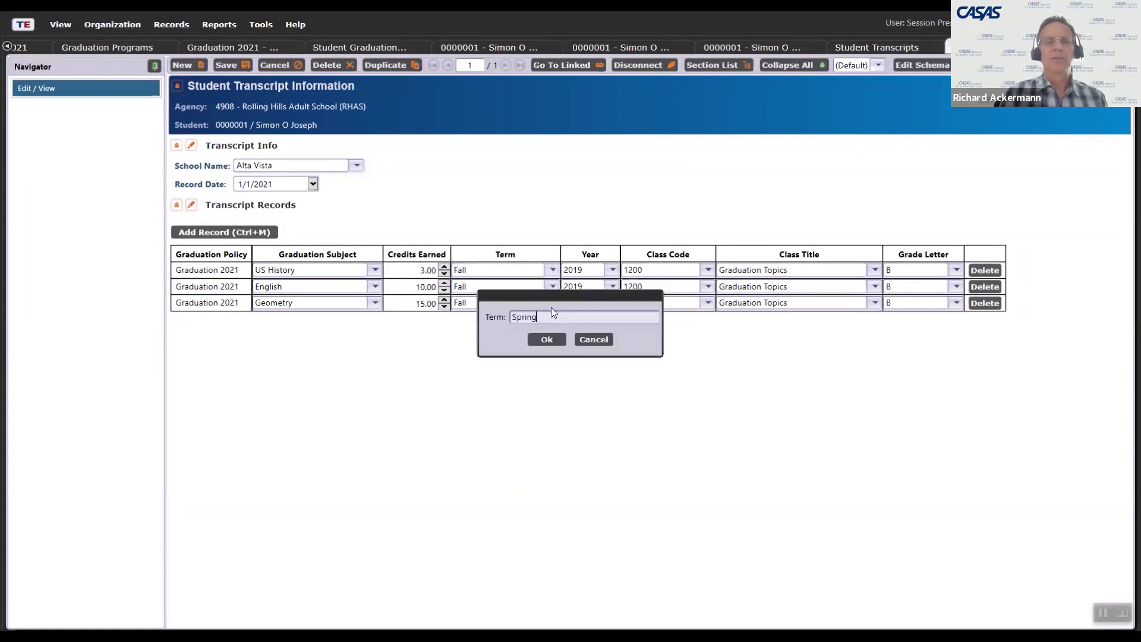
pyautogui.click(547, 340)
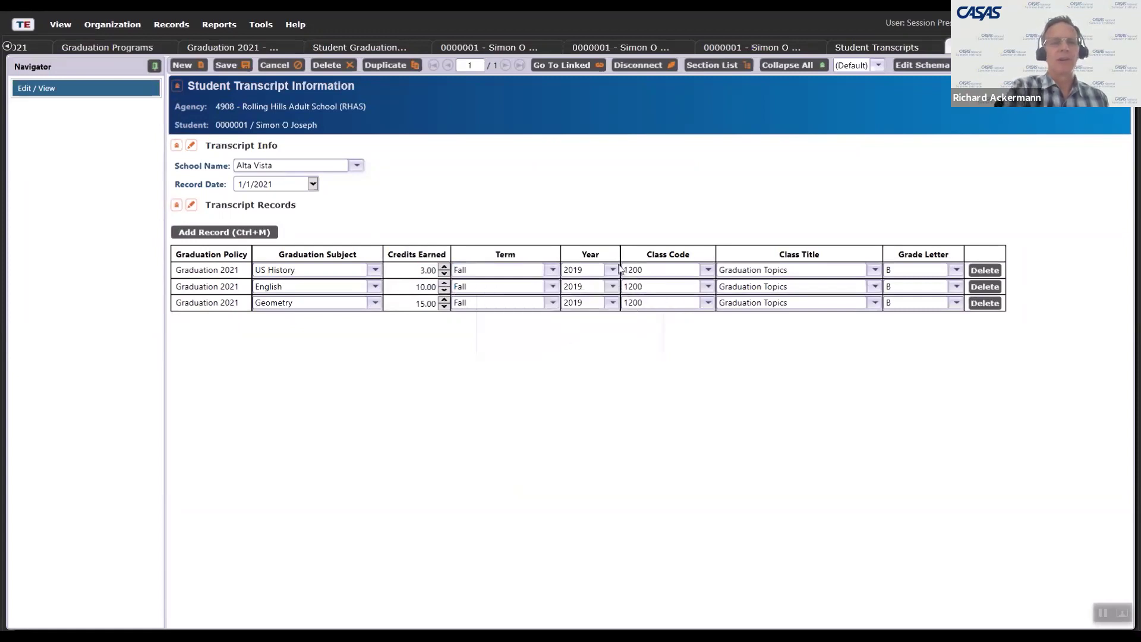
pyautogui.click(613, 271)
pyautogui.click(586, 315)
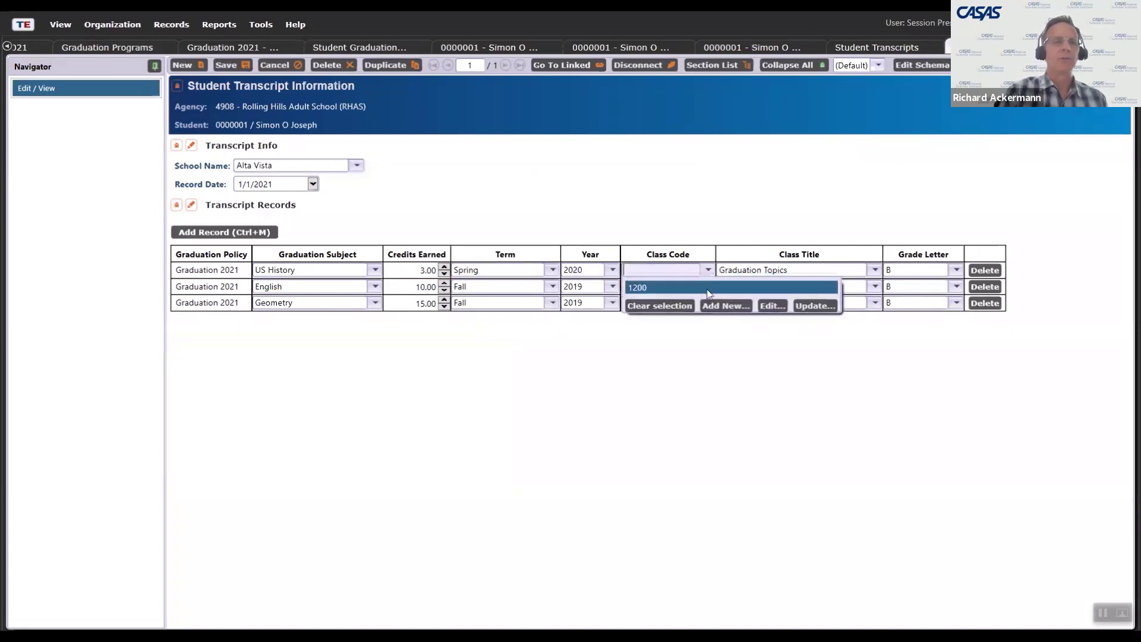
# Add 1101 as a new class code for the US History record
pyautogui.click(724, 296)
pyautogui.write('101')
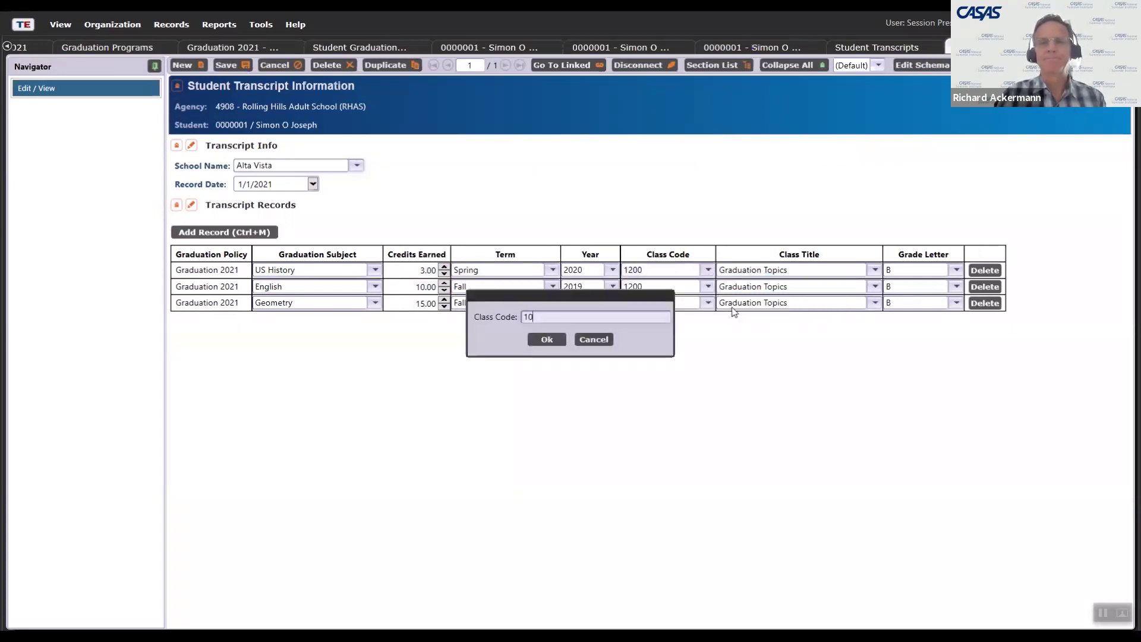
pyautogui.click(547, 340)
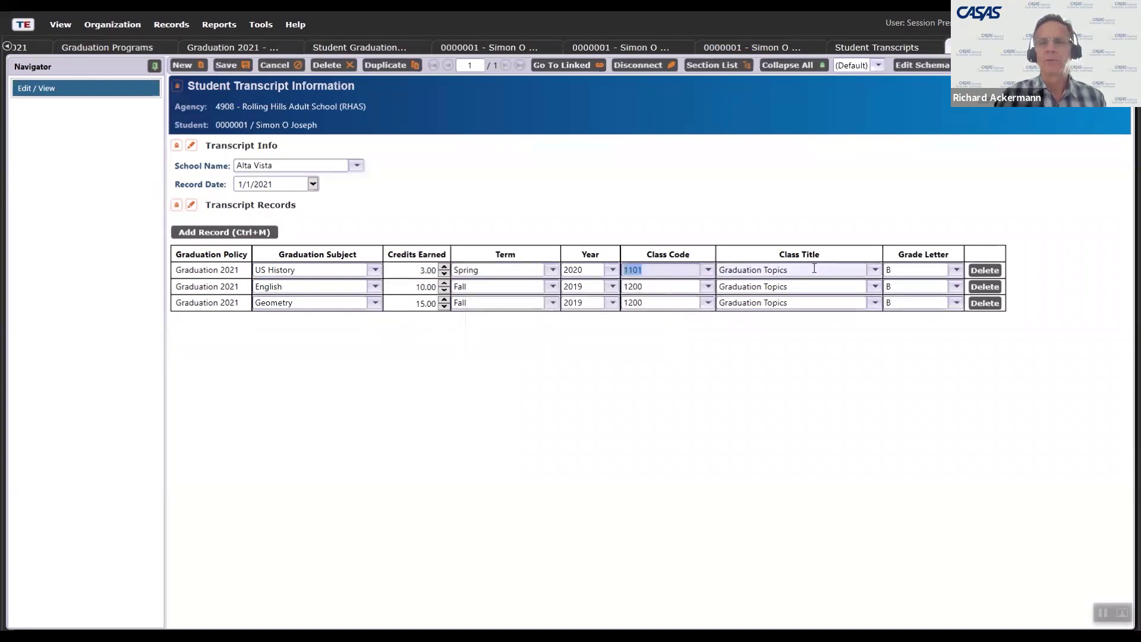
# Add Social Sciences as a new class title for the US History transcript record
pyautogui.click(871, 271)
pyautogui.click(811, 308)
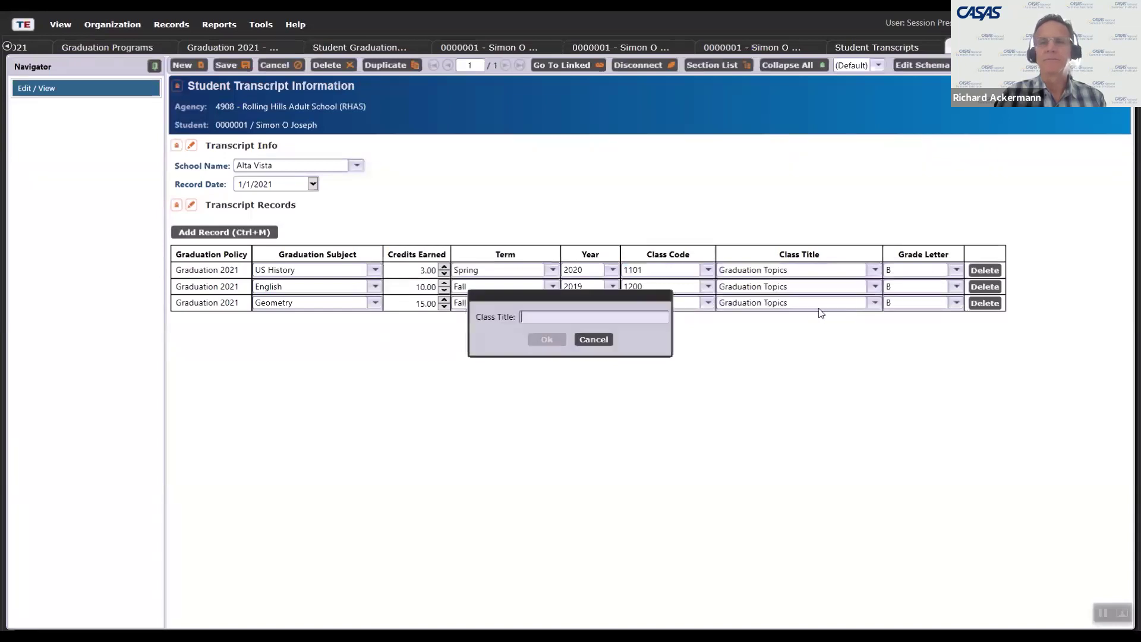
pyautogui.write('Social Schiences')
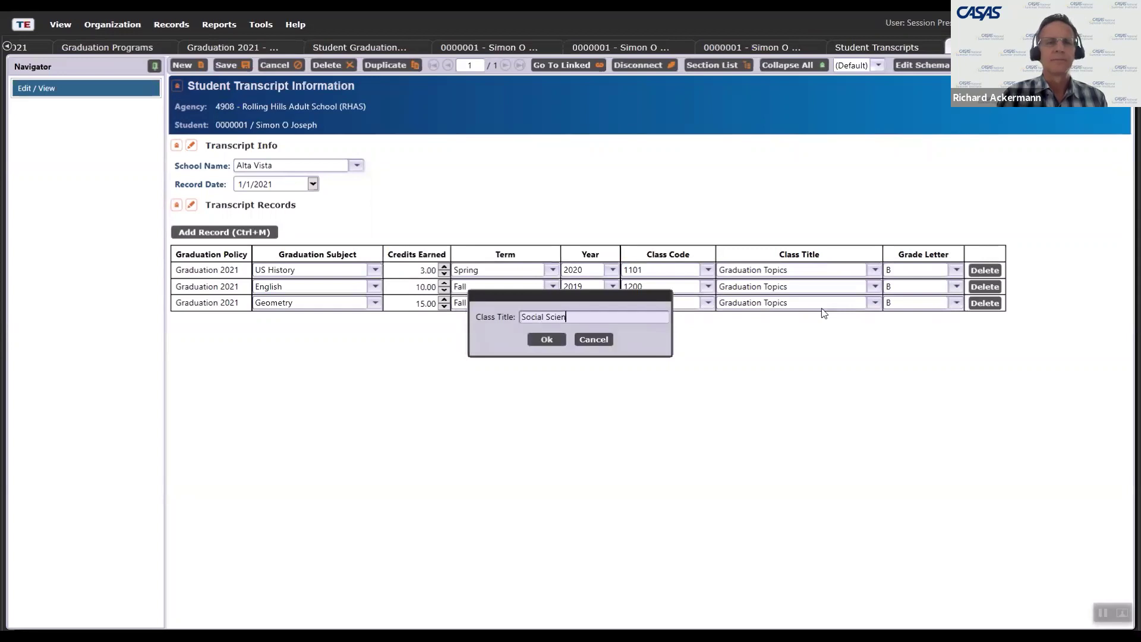
pyautogui.click(546, 340)
# Set the US History record's grade letter to C and save the student's transcript
pyautogui.click(919, 270)
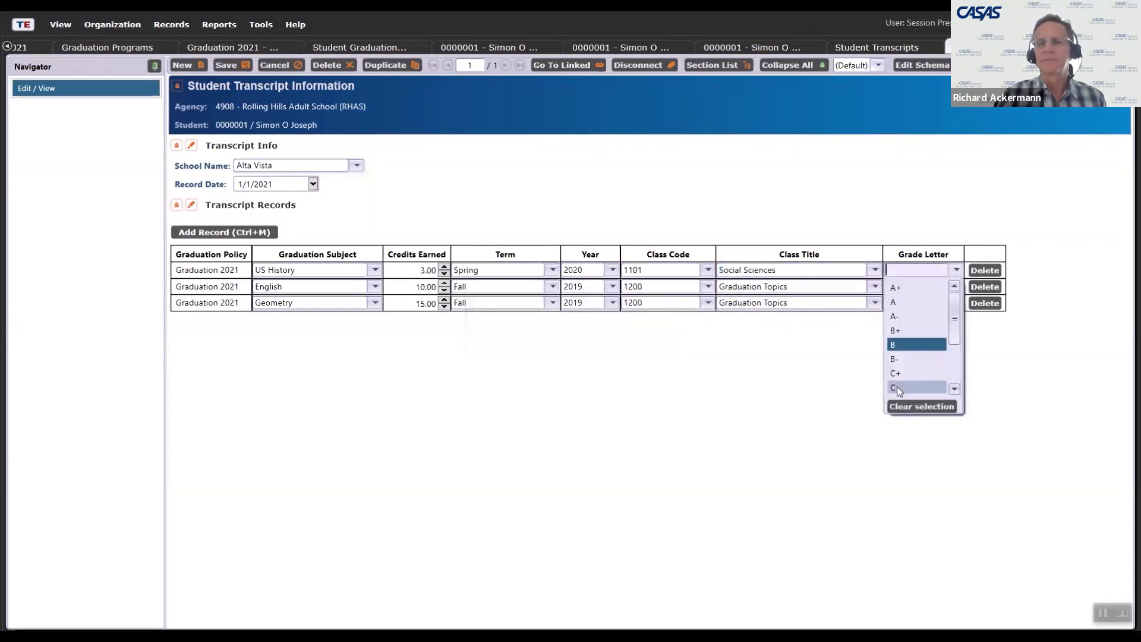
pyautogui.click(897, 387)
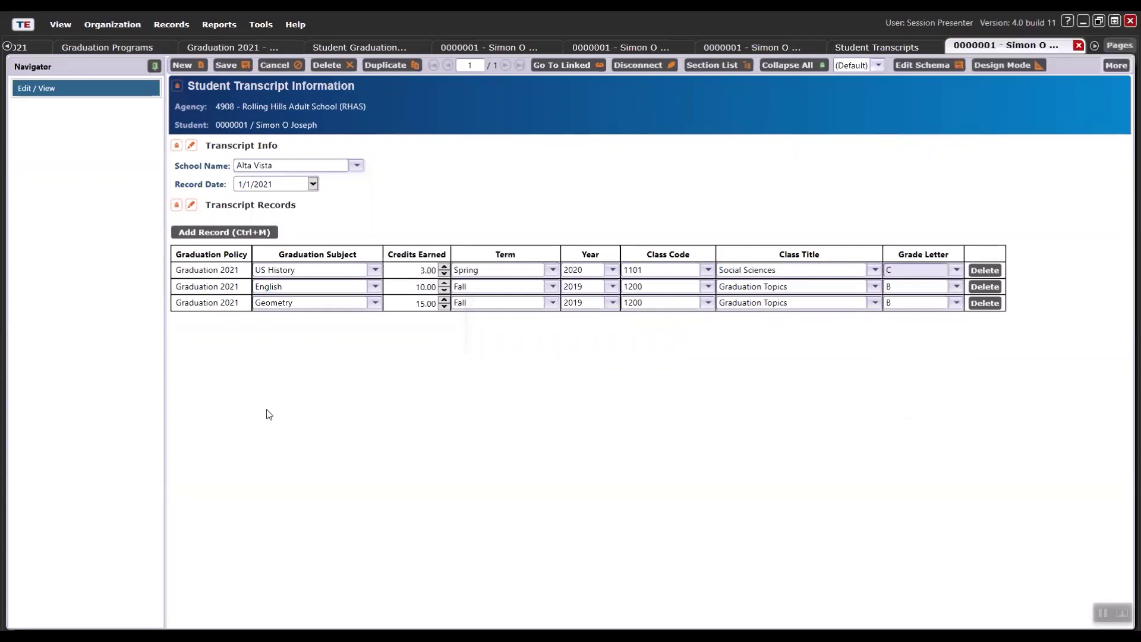
pyautogui.click(232, 66)
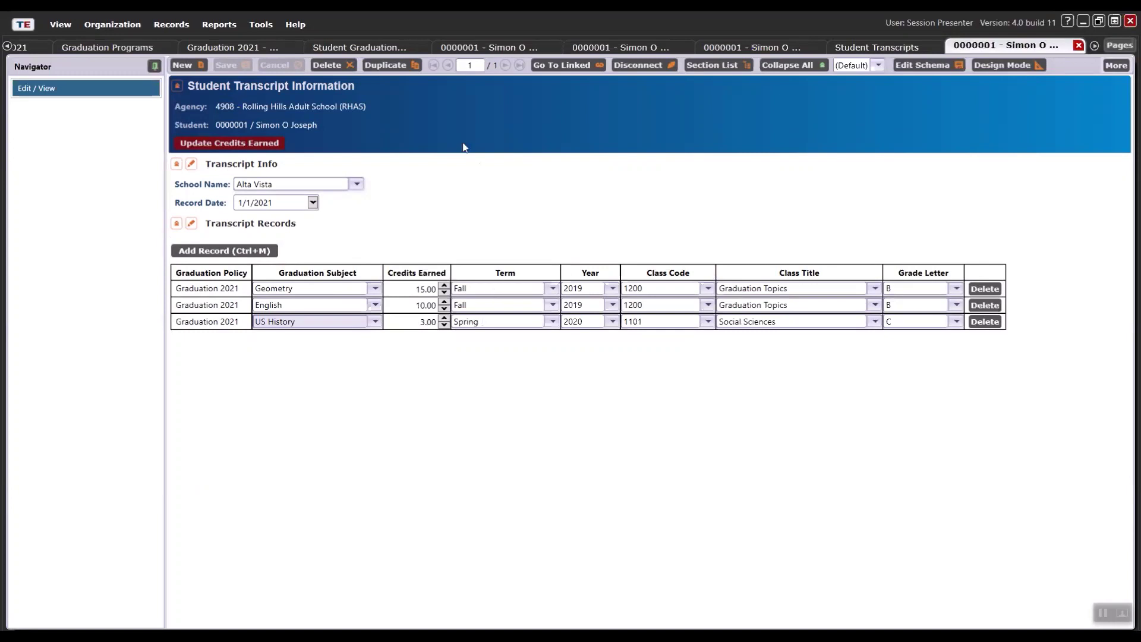
# Refresh the student's HSD 160 Credits program enrollment record and review its credits structure and credit sources
pyautogui.click(482, 47)
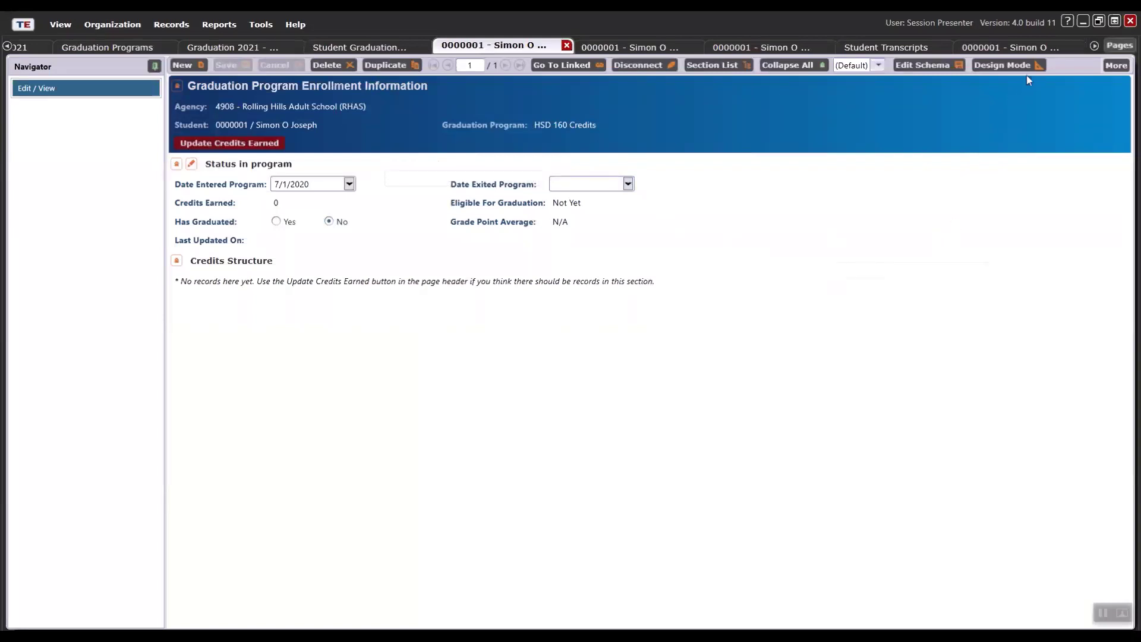
pyautogui.click(1125, 68)
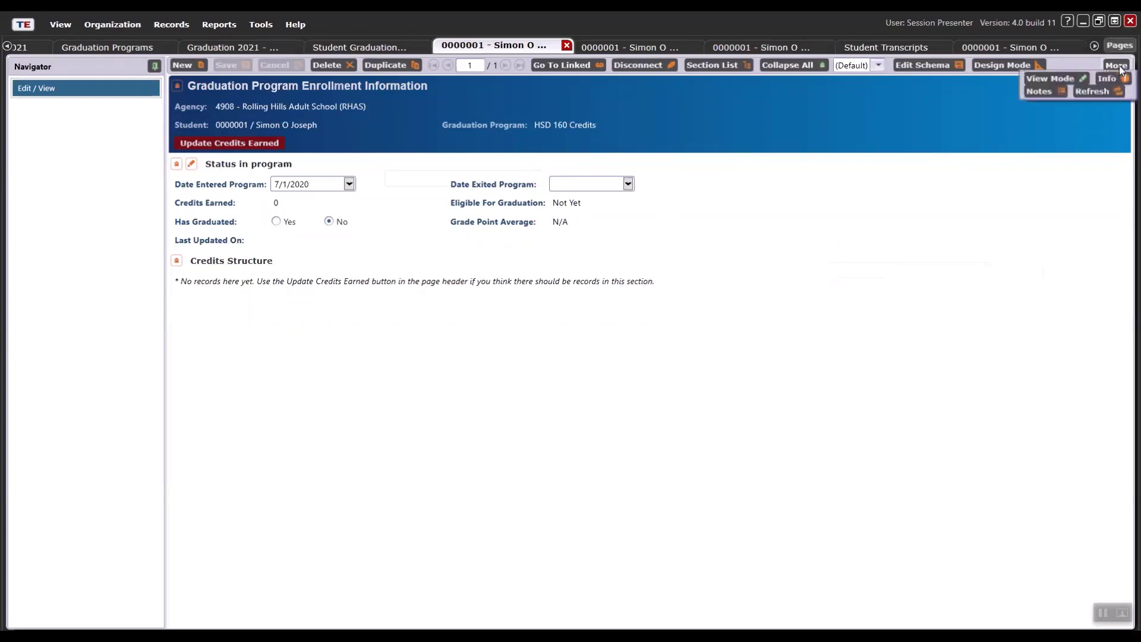
pyautogui.click(1091, 96)
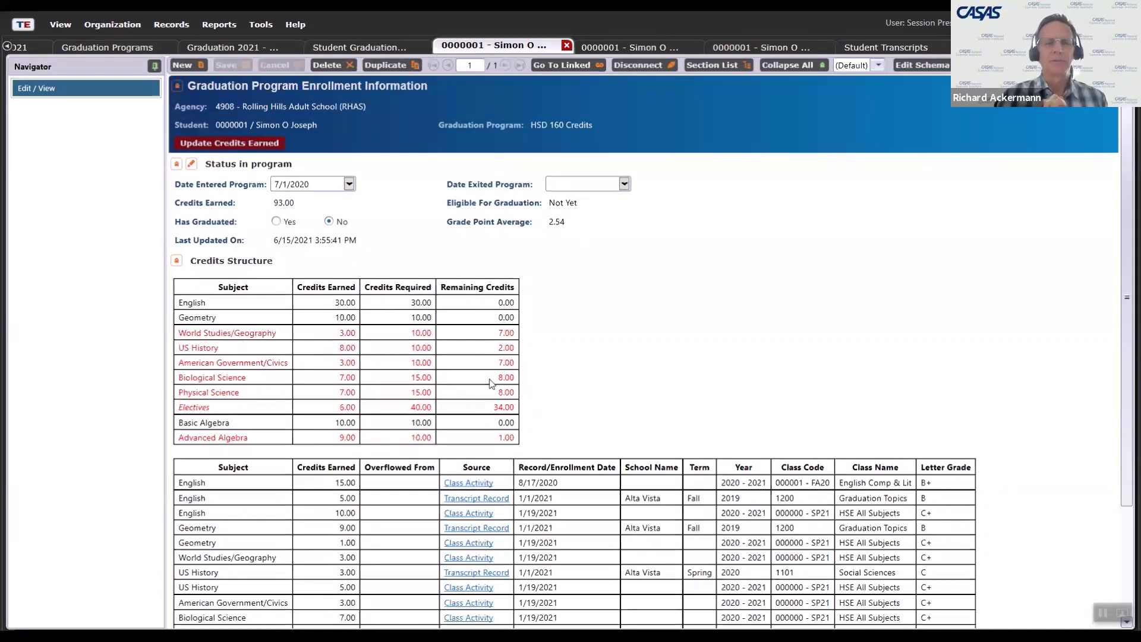
pyautogui.scroll(-3, 569, 385)
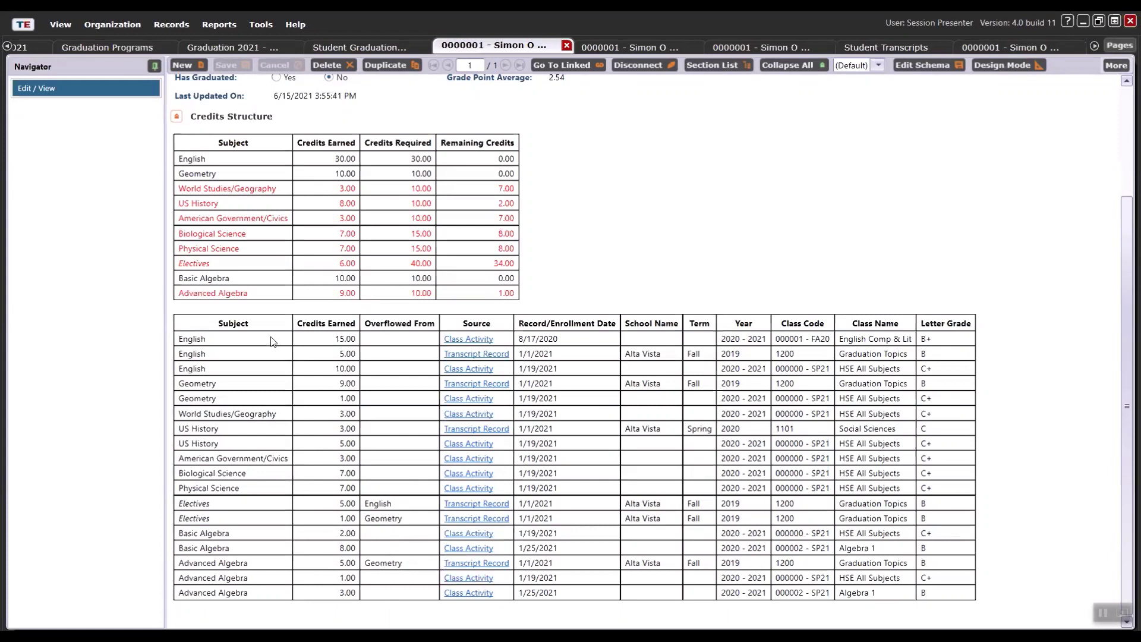
# View the class activity source of the 15-credit English entry, close it, and return to the program enrollment record
pyautogui.click(468, 344)
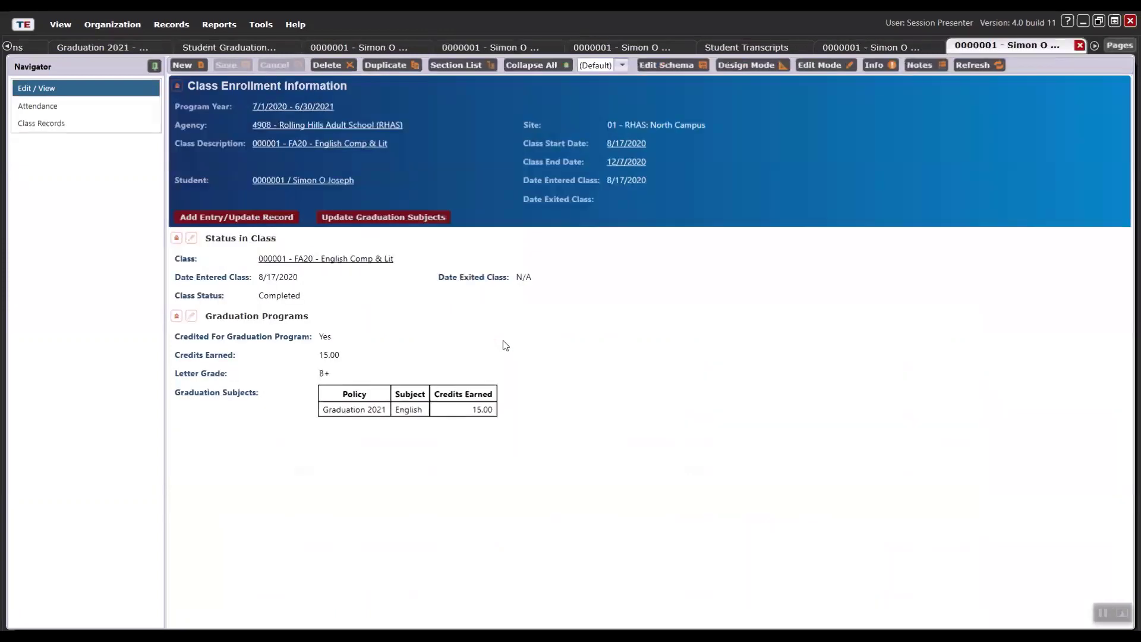
pyautogui.click(1080, 46)
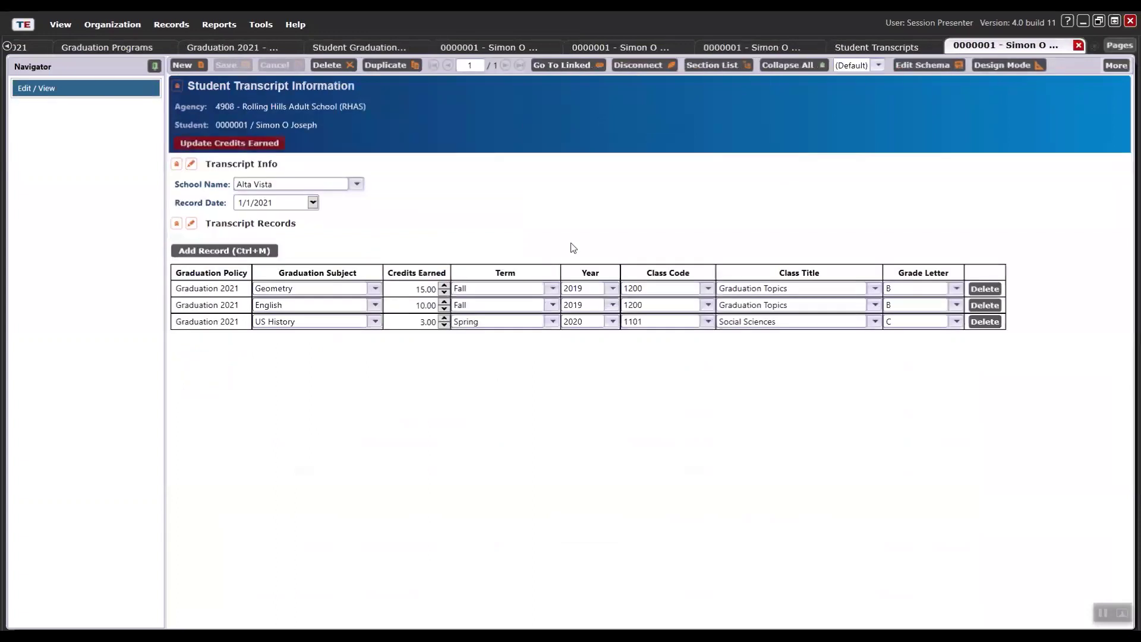
pyautogui.click(509, 47)
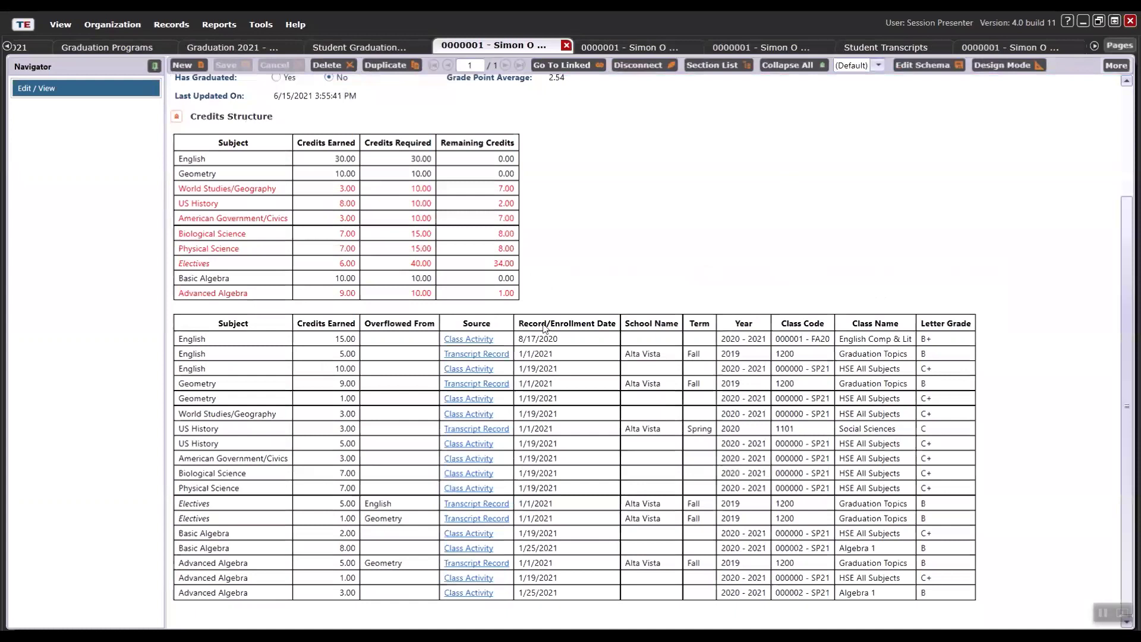
# View the transcript record source of the 5-credit English entry and return to the program enrollment record
pyautogui.click(486, 355)
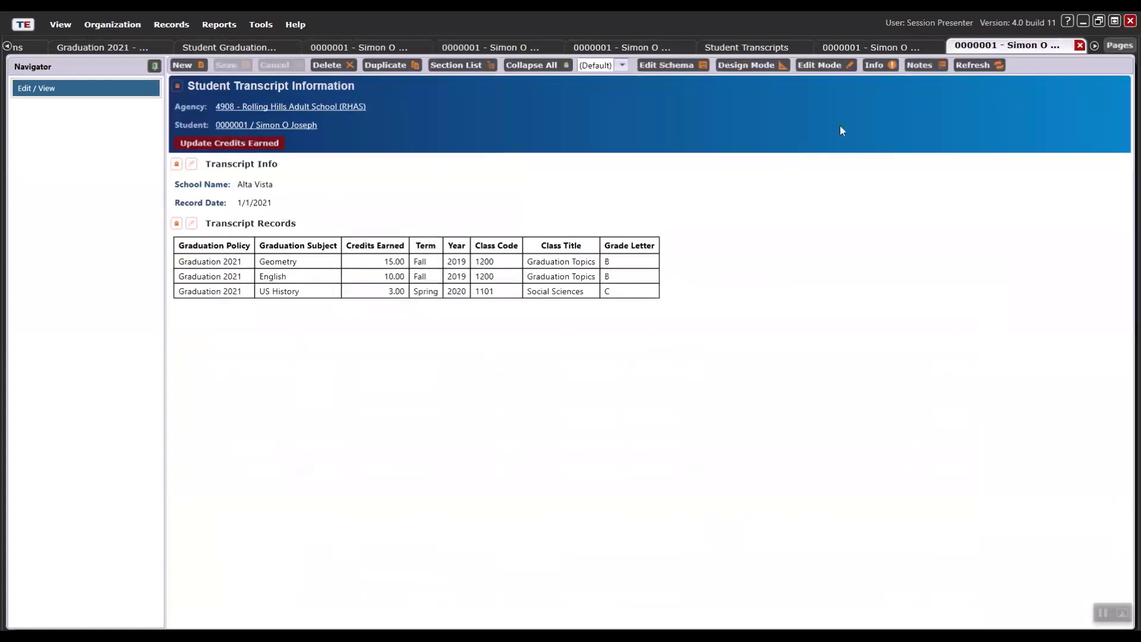
pyautogui.click(824, 64)
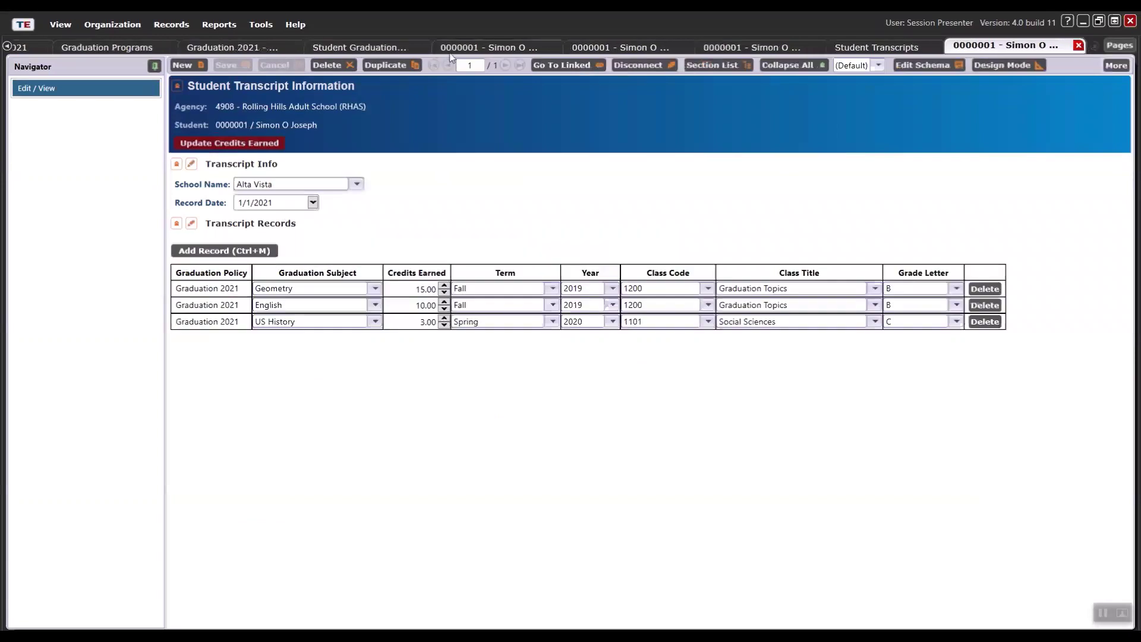
pyautogui.click(459, 47)
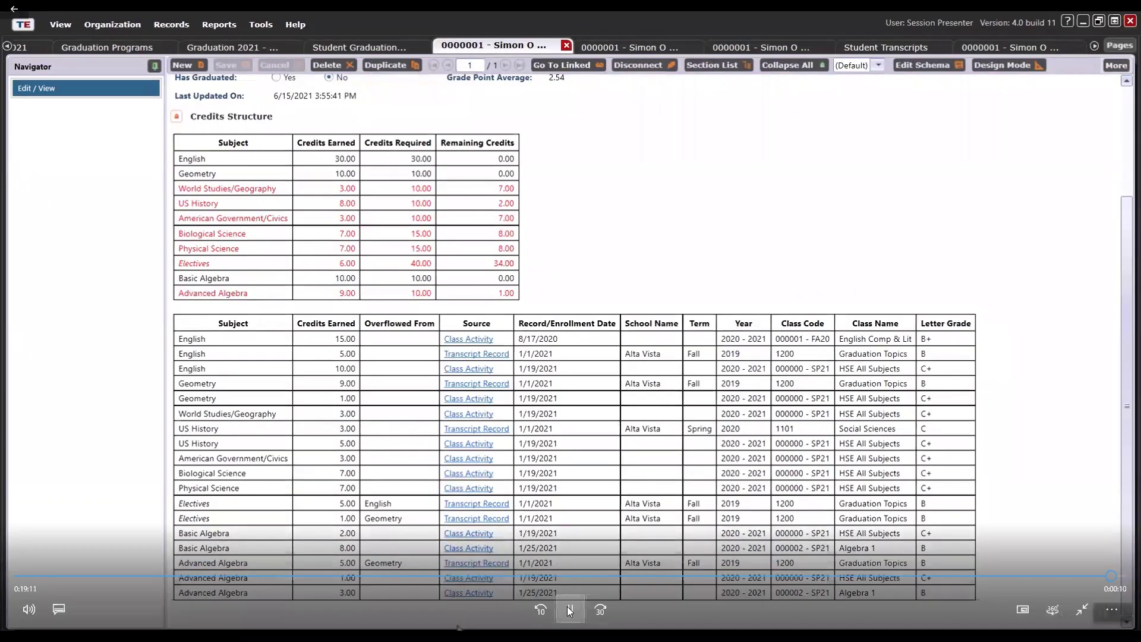
# Play the GraduationNoAudio video to its end and close the Movies & TV player
pyautogui.click(568, 609)
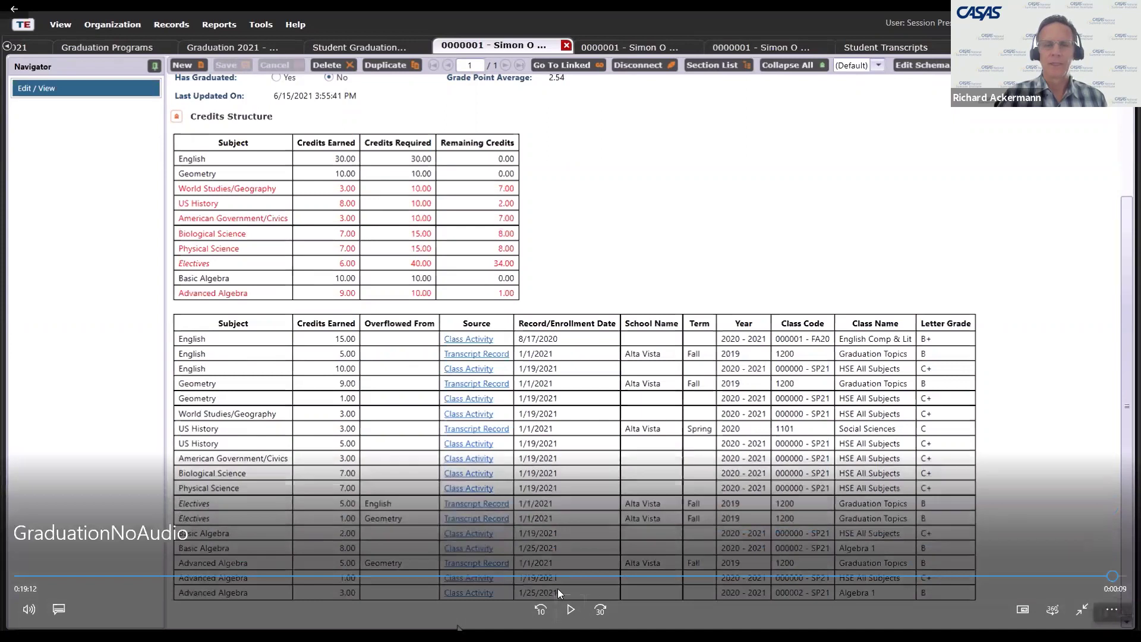
pyautogui.click(567, 608)
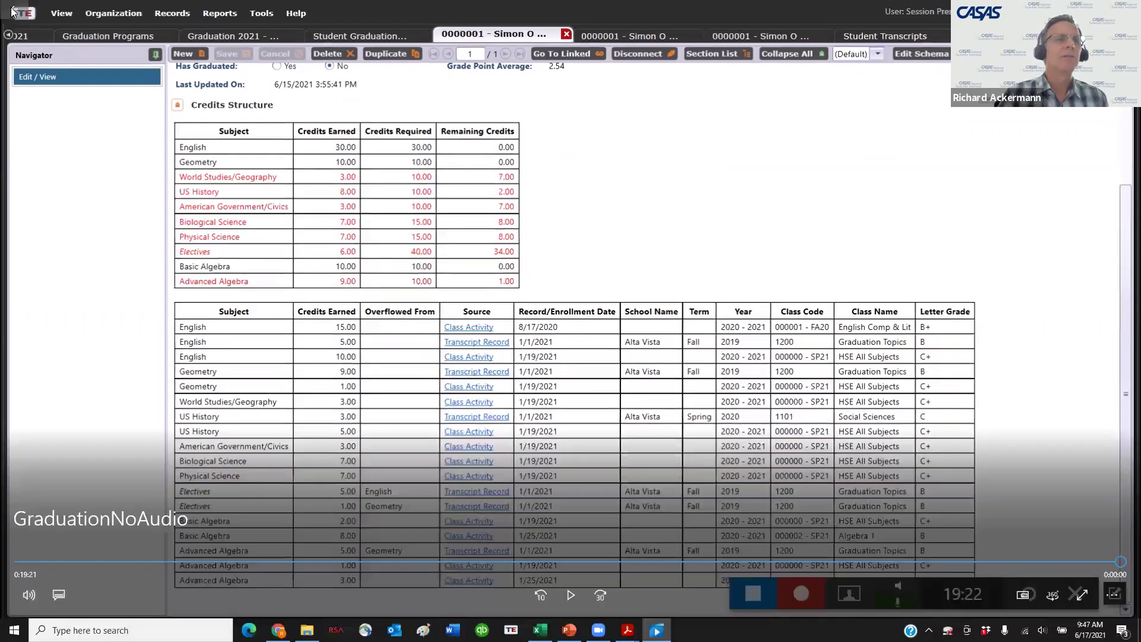
pyautogui.click(12, 11)
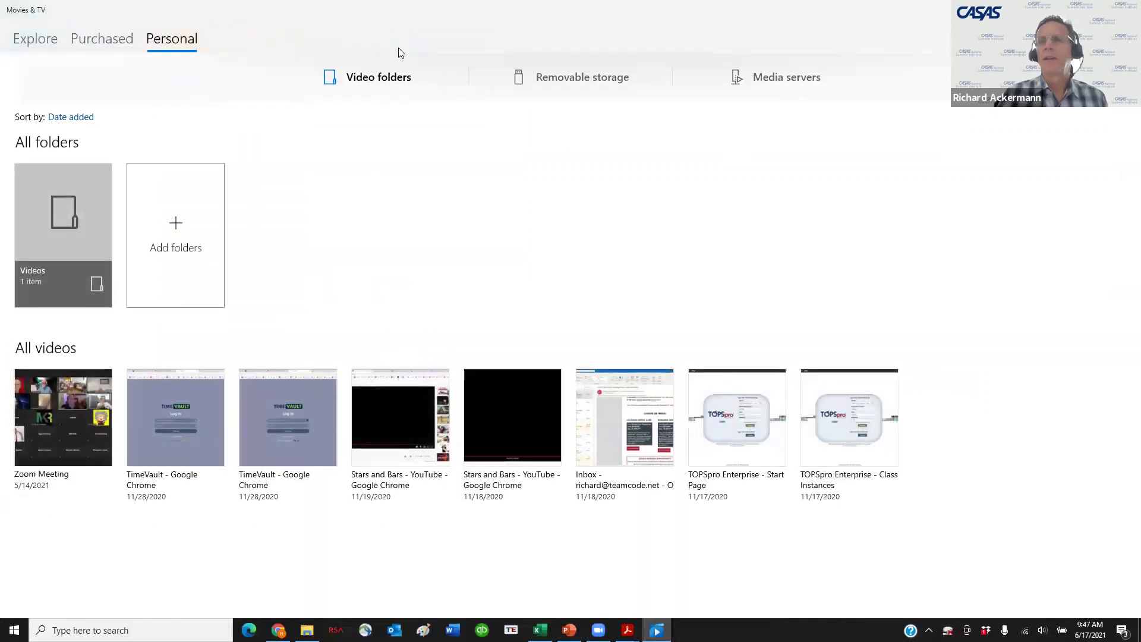
pyautogui.click(1126, 9)
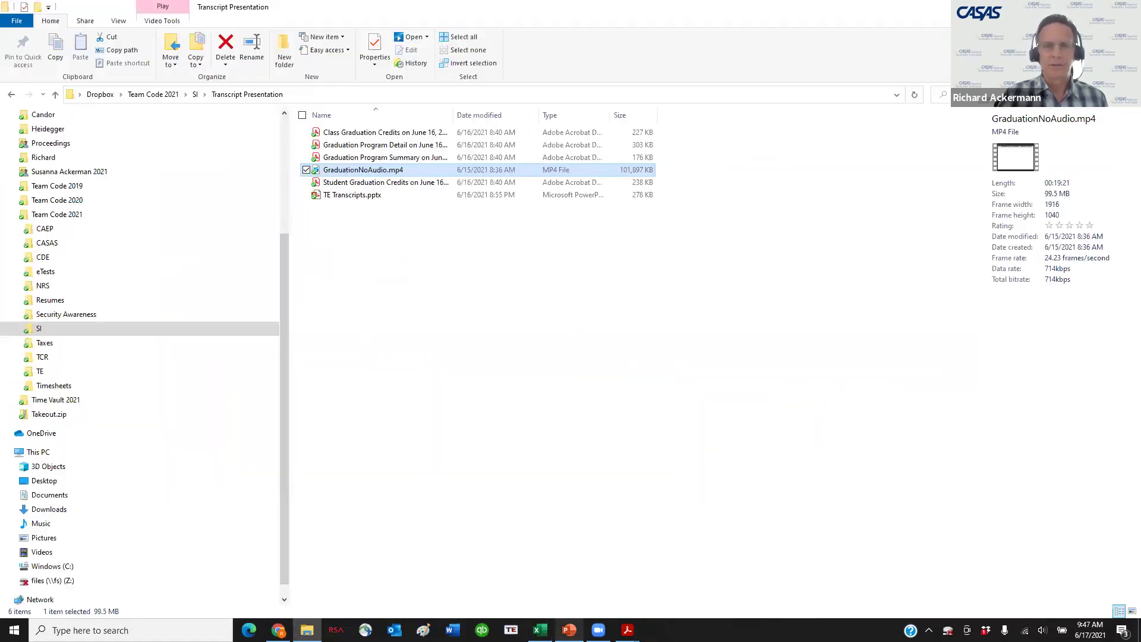
# Switch to the TE Transcripts presentation in PowerPoint and start its slide show from the first slide
pyautogui.click(569, 630)
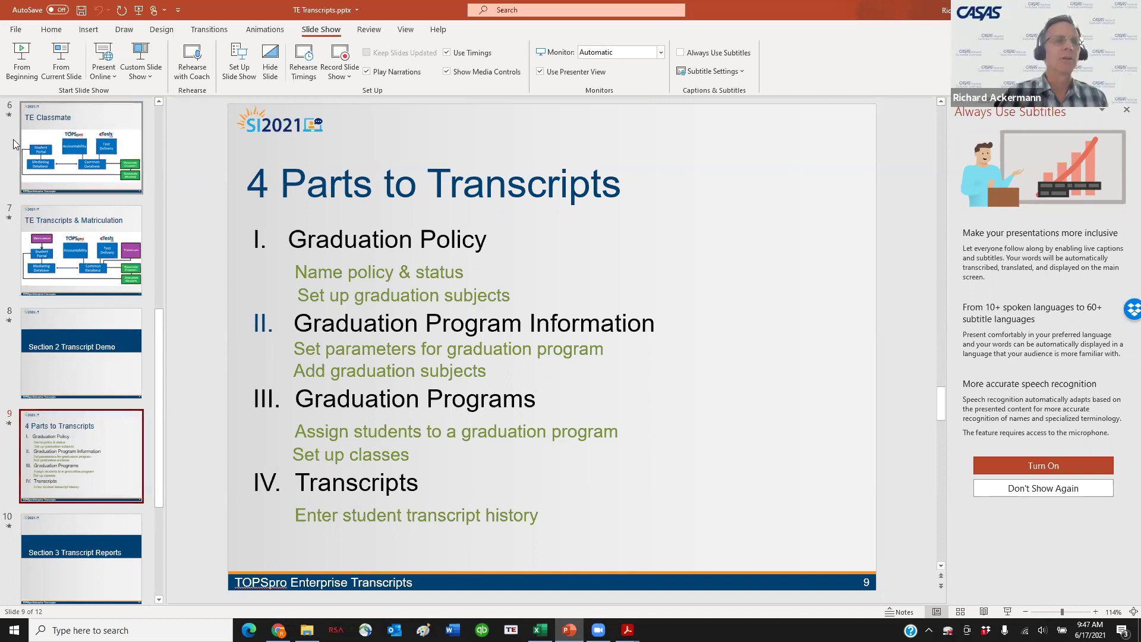
pyautogui.click(19, 51)
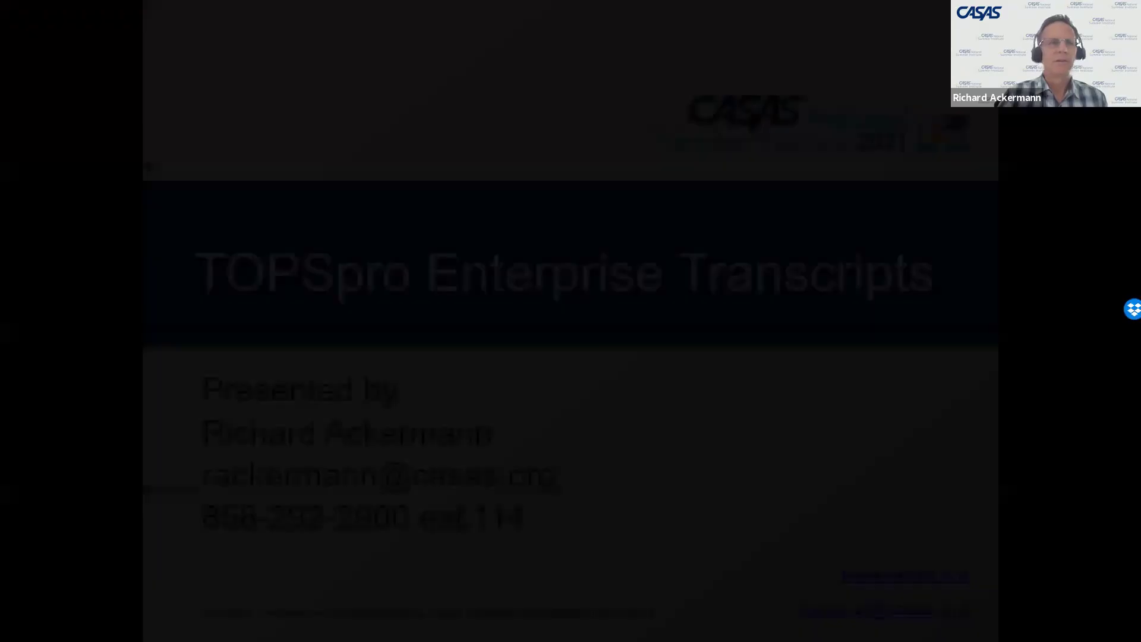